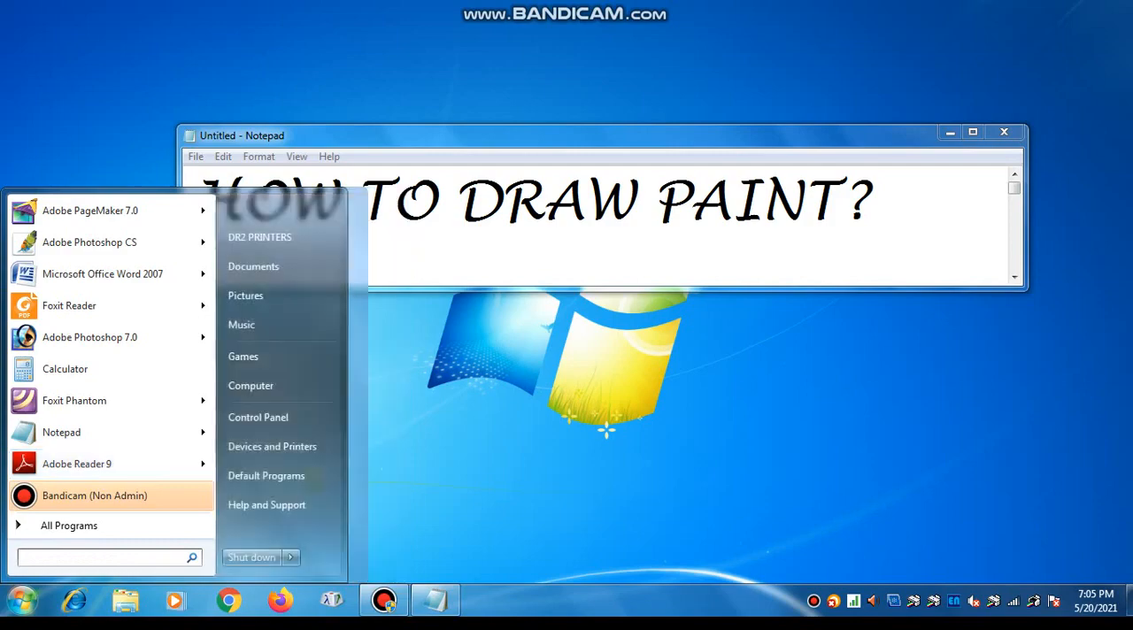
- Open Paint and place a black rectangle about 392 × 221 px left of the canvas centre as the house body
{"action": "type", "text": "paint"}
{"action": "key", "text": "Return"}
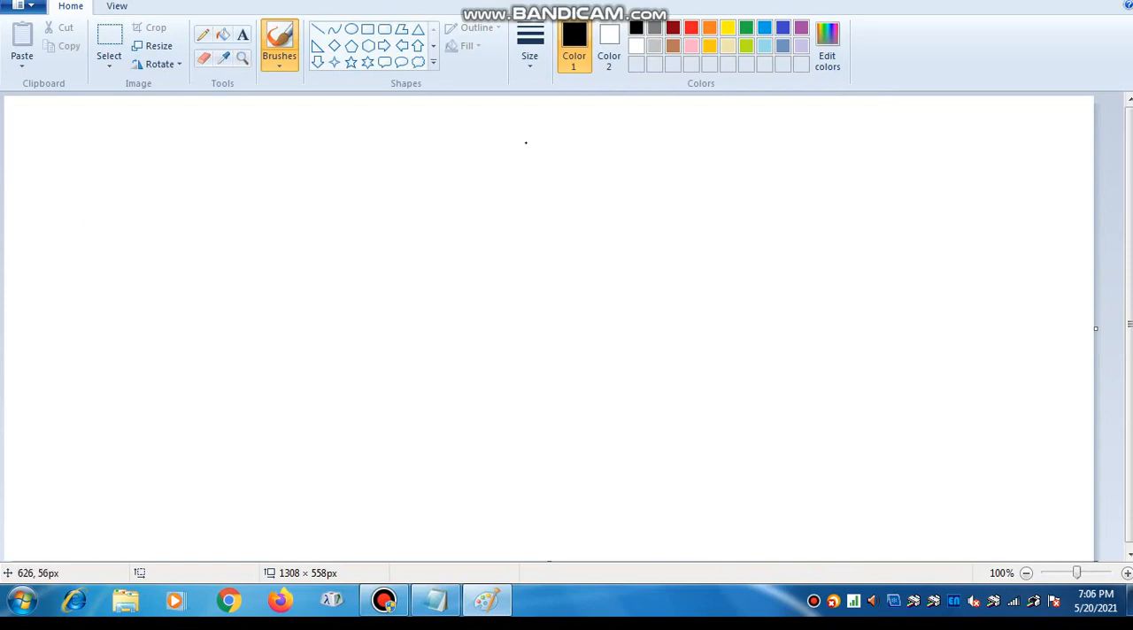
{"action": "left_click", "coordinate": [367, 29]}
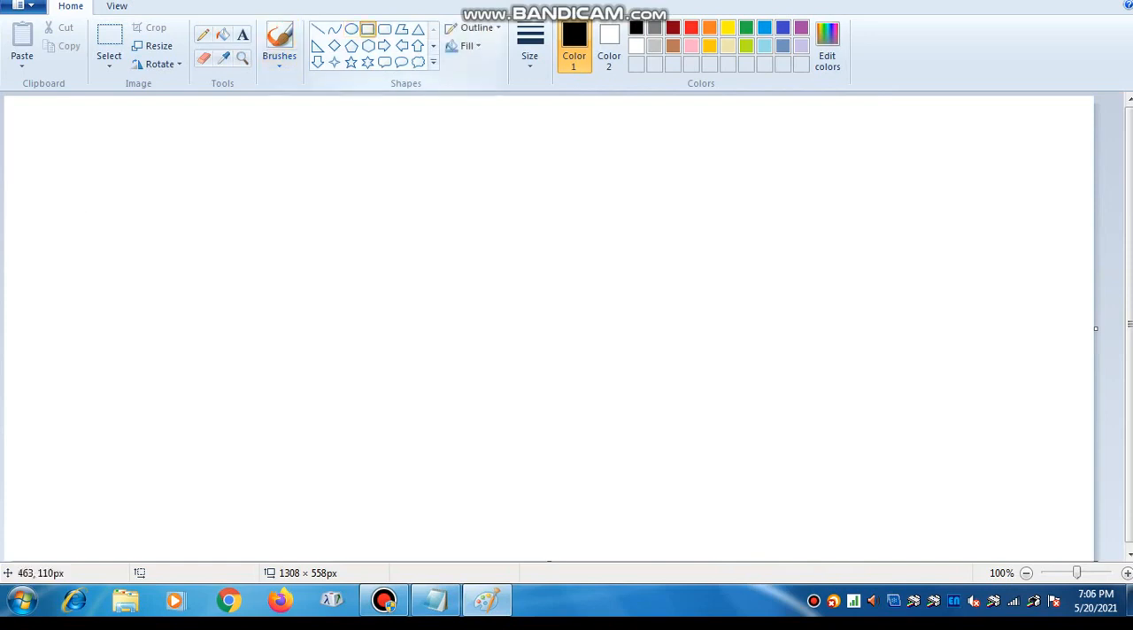
{"action": "left_click_drag", "start_coordinate": [278, 330], "coordinate": [607, 512]}
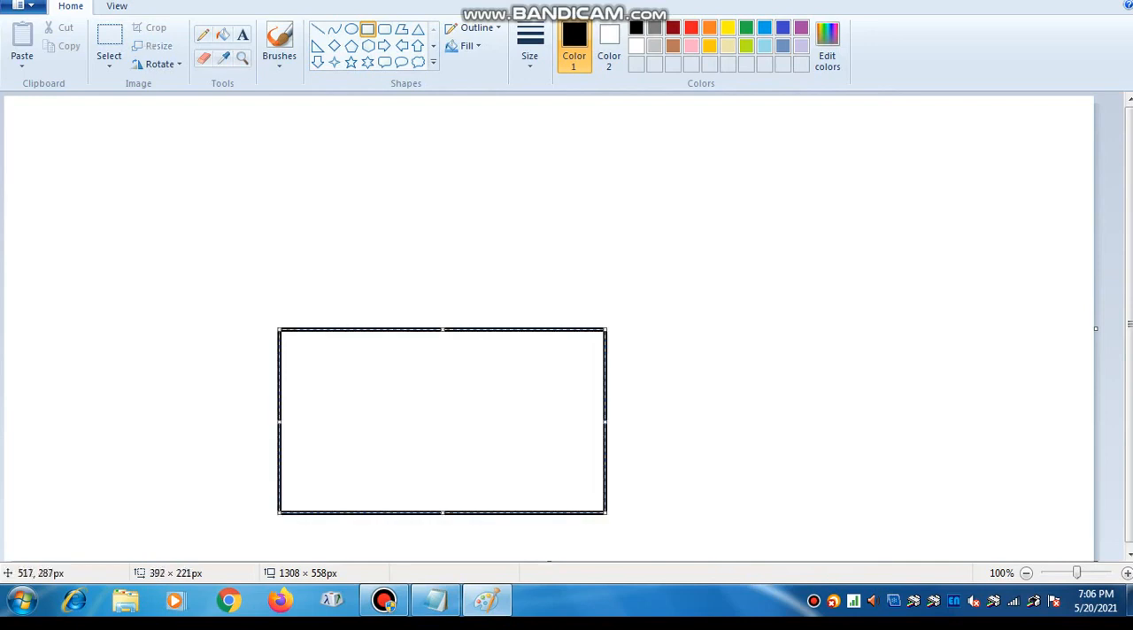
{"action": "left_click_drag", "start_coordinate": [456, 358], "coordinate": [458, 318]}
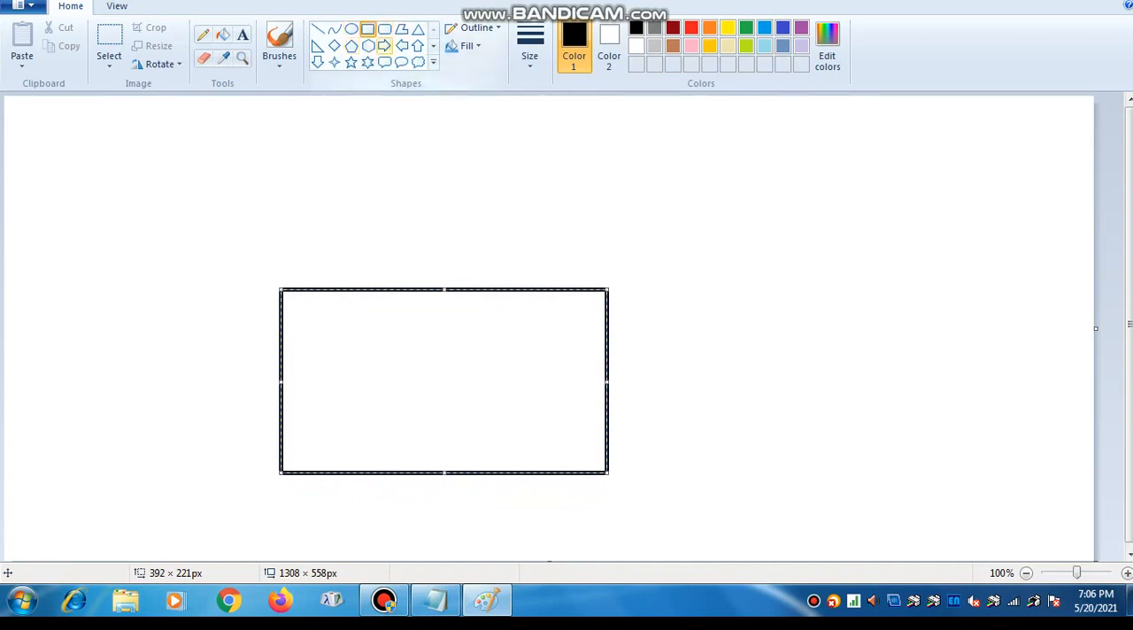
- Add a triangular roof about 394 × 168 px spanning the full width of the house body
{"action": "left_click", "coordinate": [418, 30]}
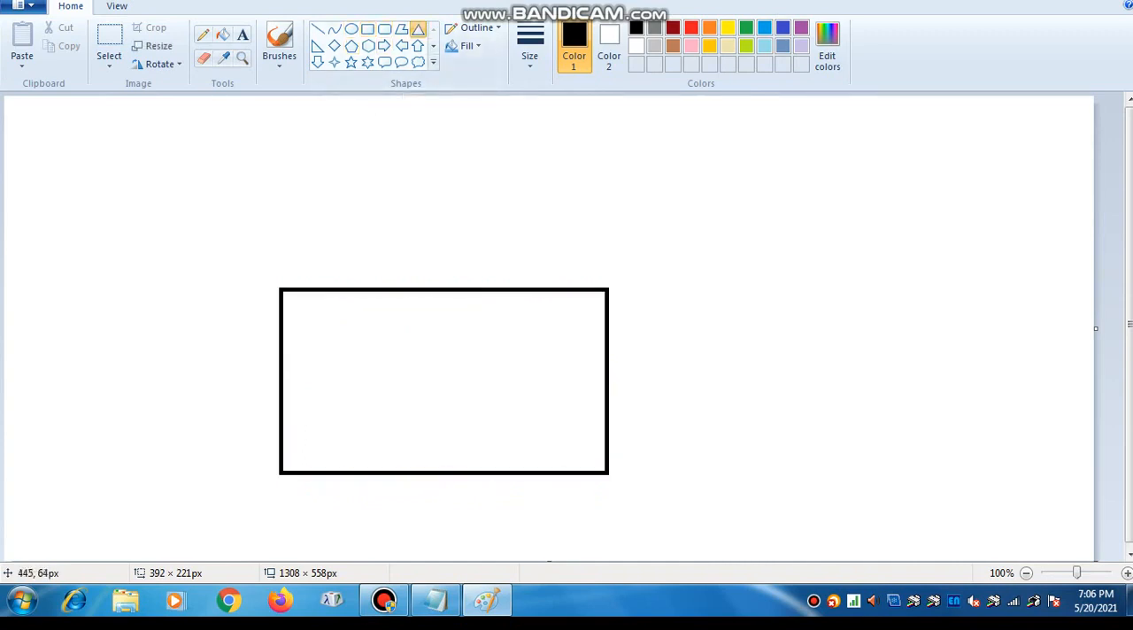
{"action": "left_click_drag", "start_coordinate": [372, 147], "coordinate": [610, 289]}
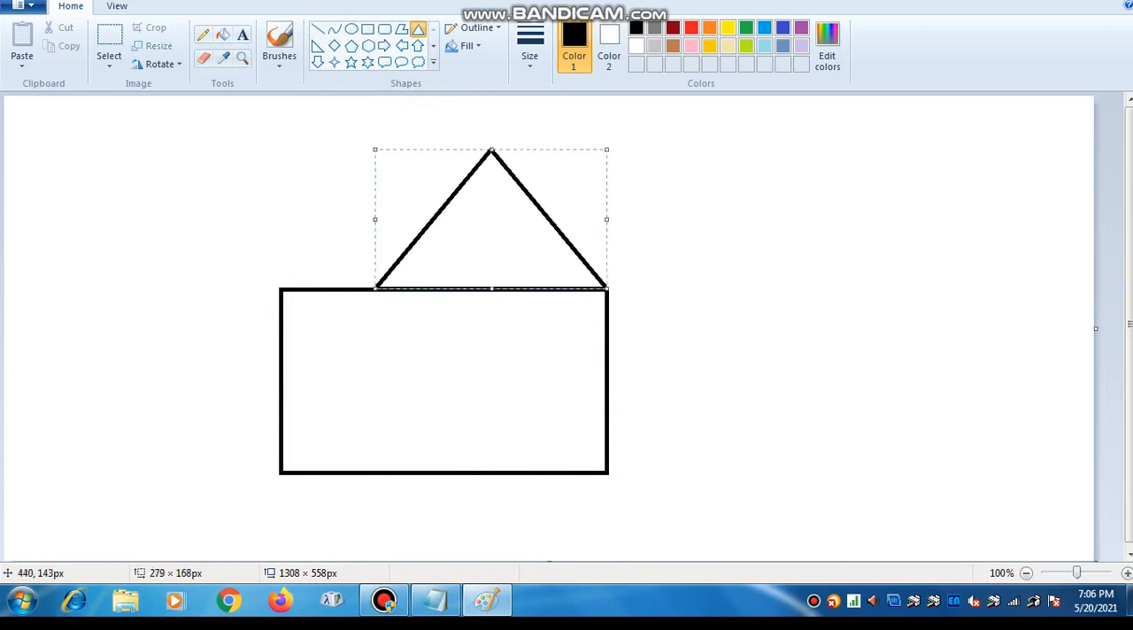
{"action": "left_click_drag", "start_coordinate": [394, 222], "coordinate": [296, 220]}
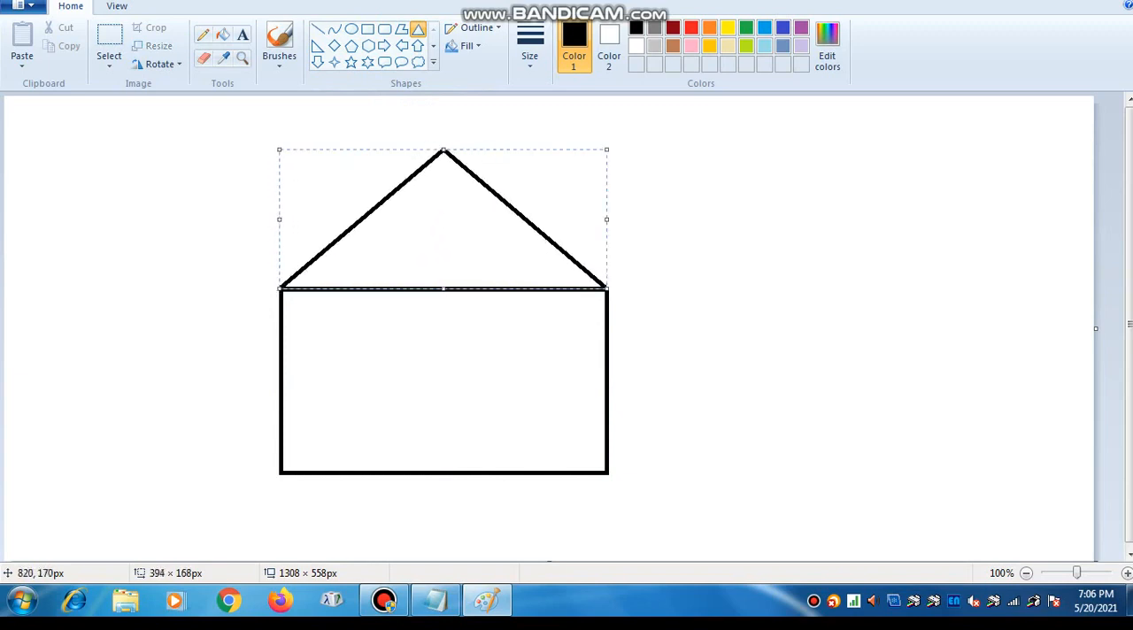
- Draw a chimney about 53 × 190 px over the roof's right slope and cap it with a triangle about 84 × 36 px
{"action": "left_click", "coordinate": [368, 29]}
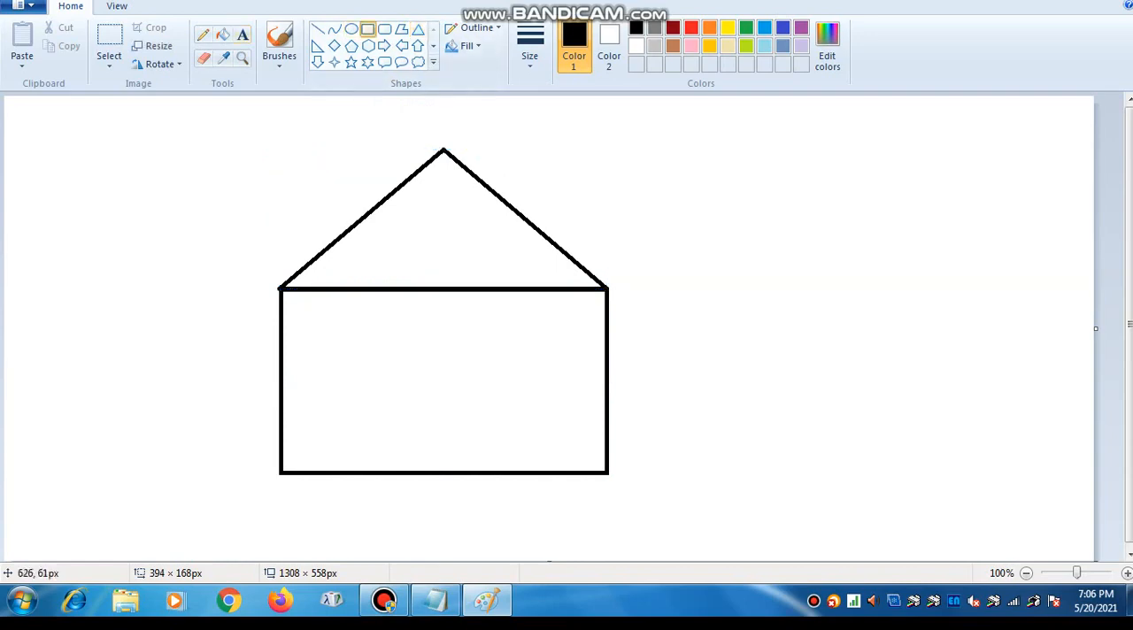
{"action": "left_click_drag", "start_coordinate": [556, 127], "coordinate": [602, 287]}
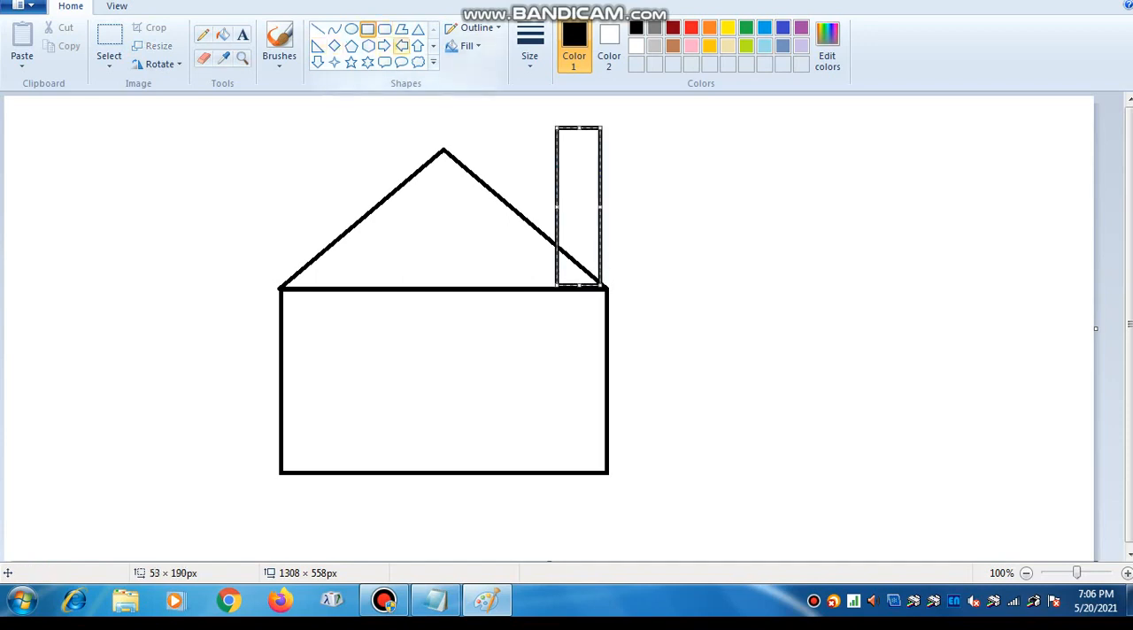
{"action": "left_click", "coordinate": [417, 29]}
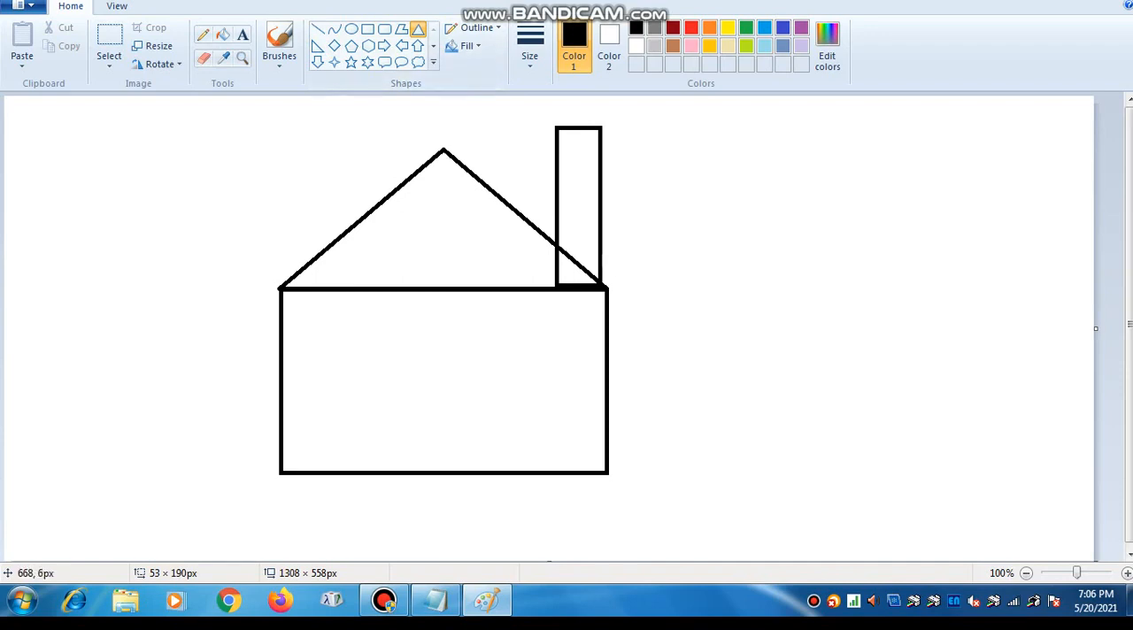
{"action": "left_click_drag", "start_coordinate": [567, 96], "coordinate": [614, 113]}
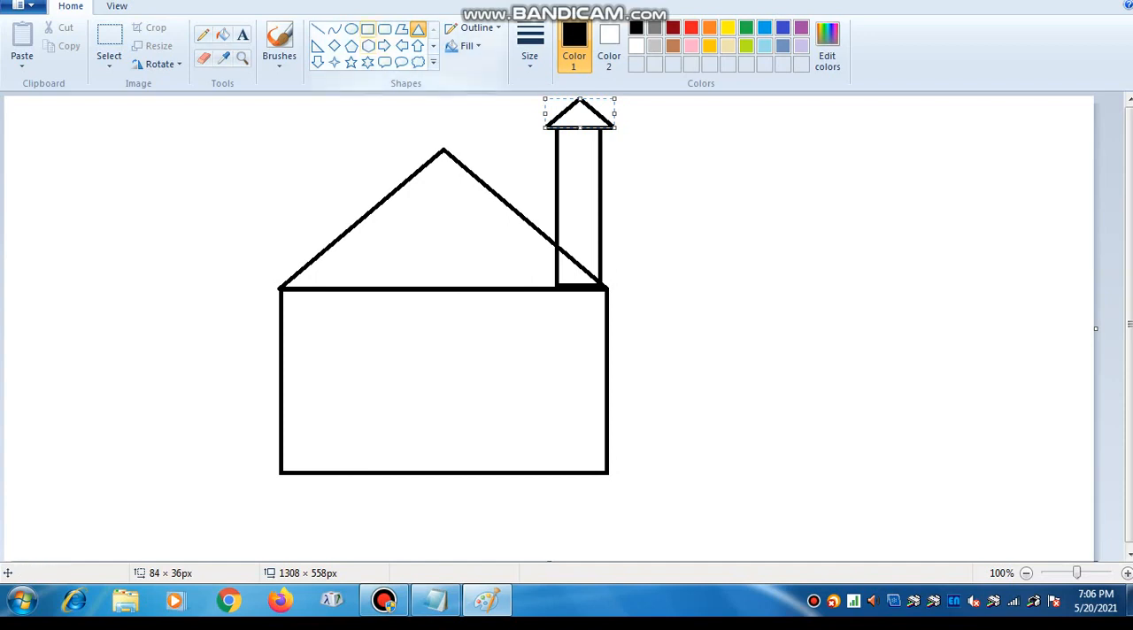
- Draw a rectangular door about 88 × 151 px with rounded-rectangle windows about 91 × 63 px on its left and 81 × 62 px on its right
{"action": "left_click", "coordinate": [368, 30]}
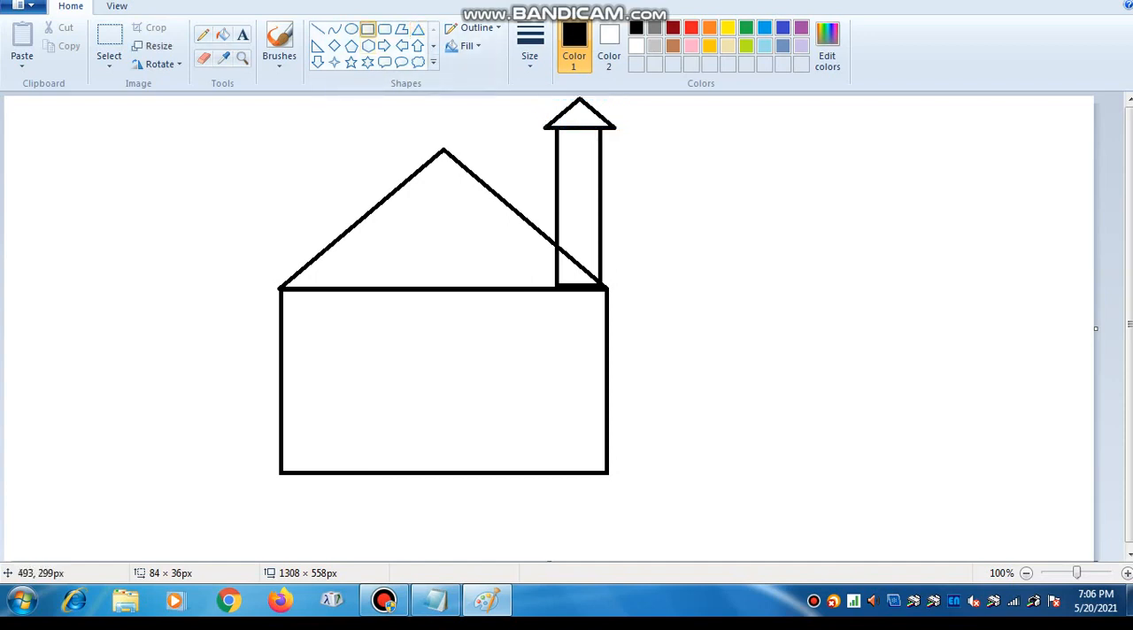
{"action": "left_click_drag", "start_coordinate": [413, 344], "coordinate": [489, 473]}
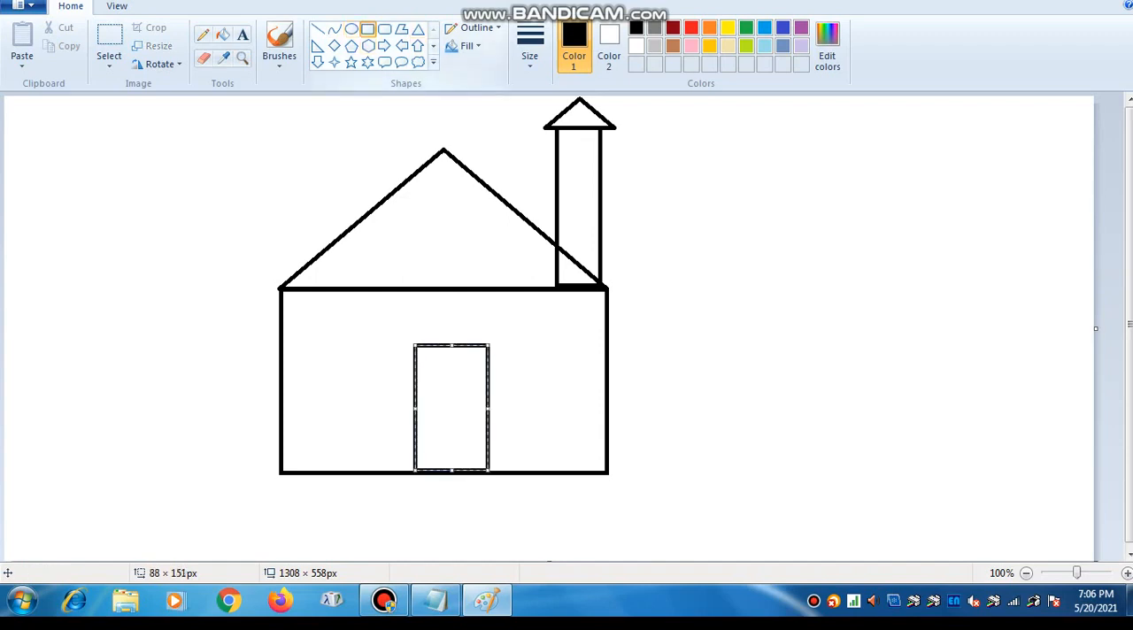
{"action": "left_click", "coordinate": [384, 29]}
{"action": "left_click_drag", "start_coordinate": [309, 354], "coordinate": [386, 409]}
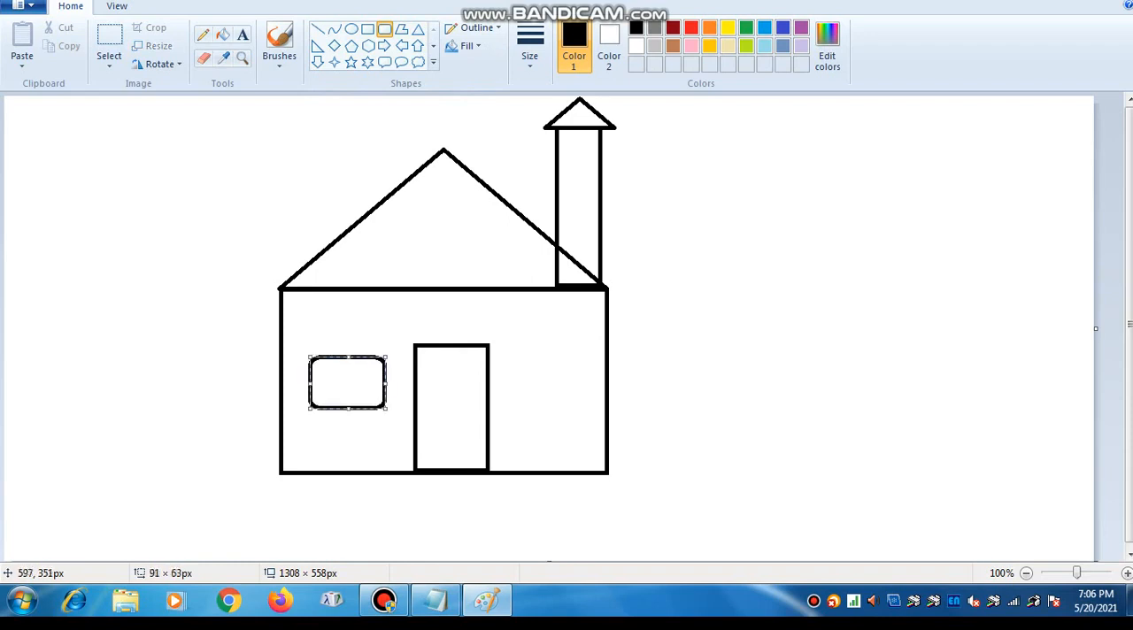
{"action": "left_click_drag", "start_coordinate": [514, 354], "coordinate": [582, 408]}
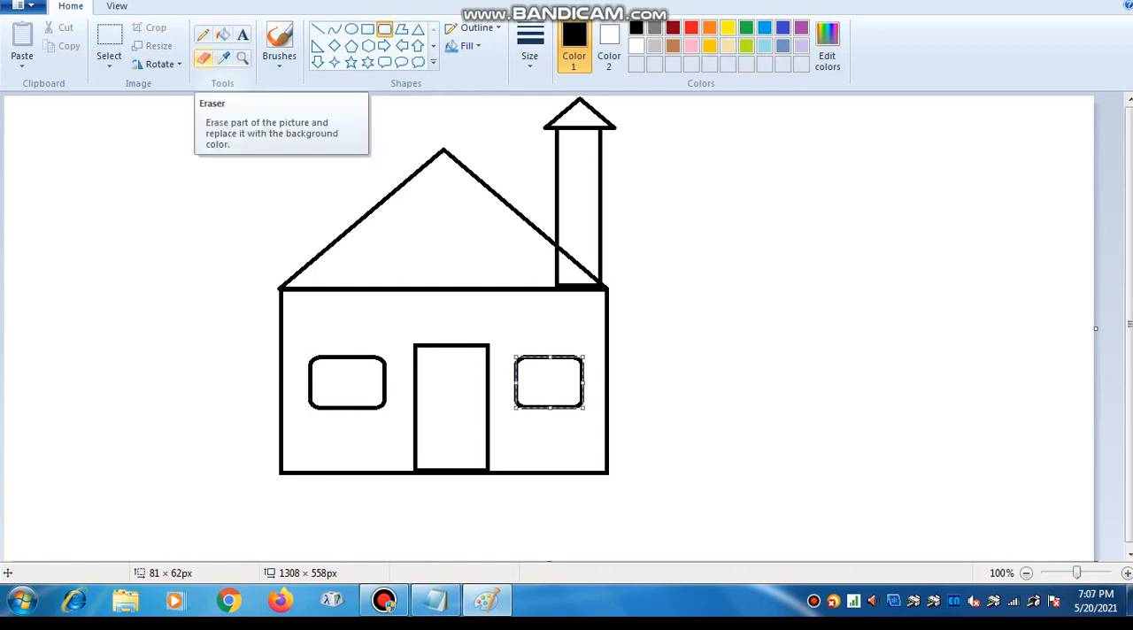
- Erase the chimney's left edge where it crosses into the roof, and fill the chimney shaft with orange
{"action": "left_click", "coordinate": [203, 59]}
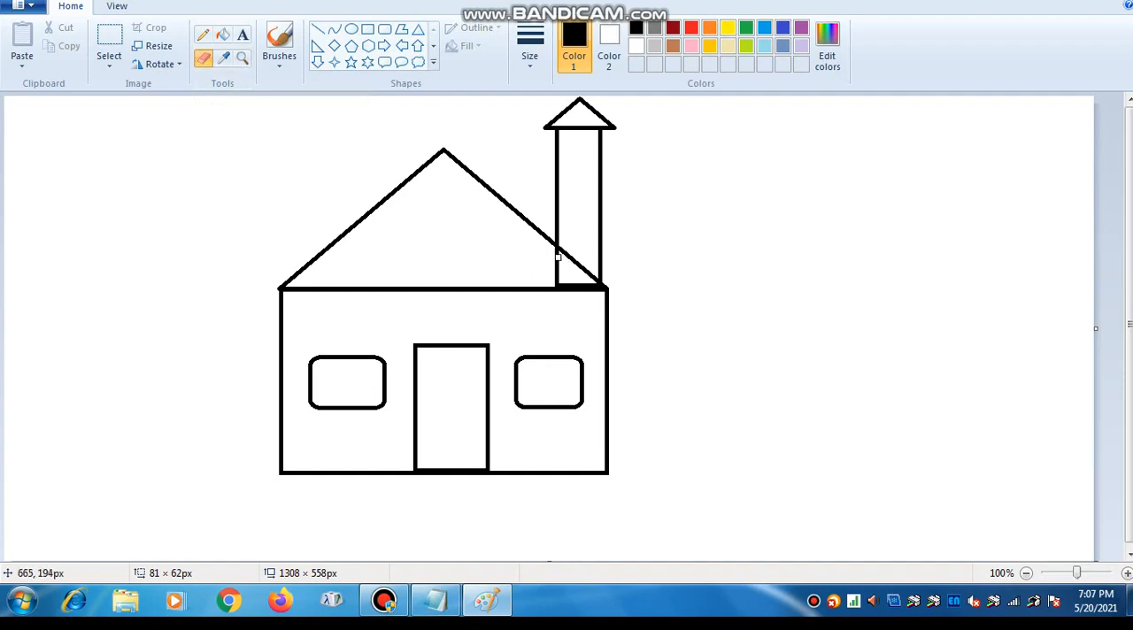
{"action": "left_click_drag", "start_coordinate": [557, 255], "coordinate": [556, 280]}
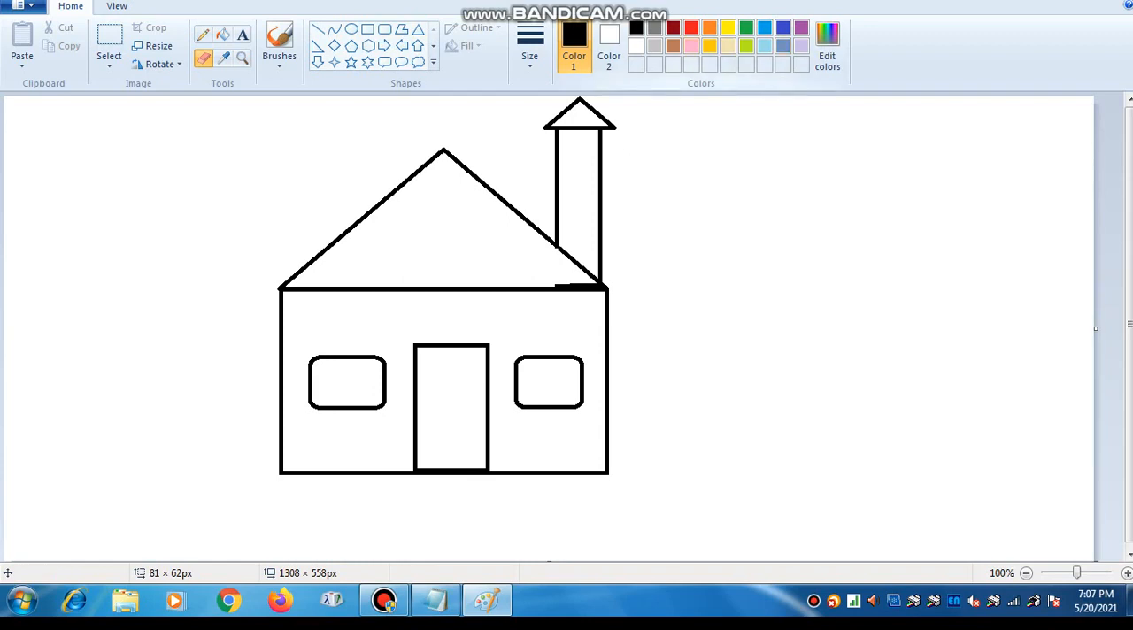
{"action": "left_click", "coordinate": [709, 27]}
{"action": "left_click", "coordinate": [222, 35]}
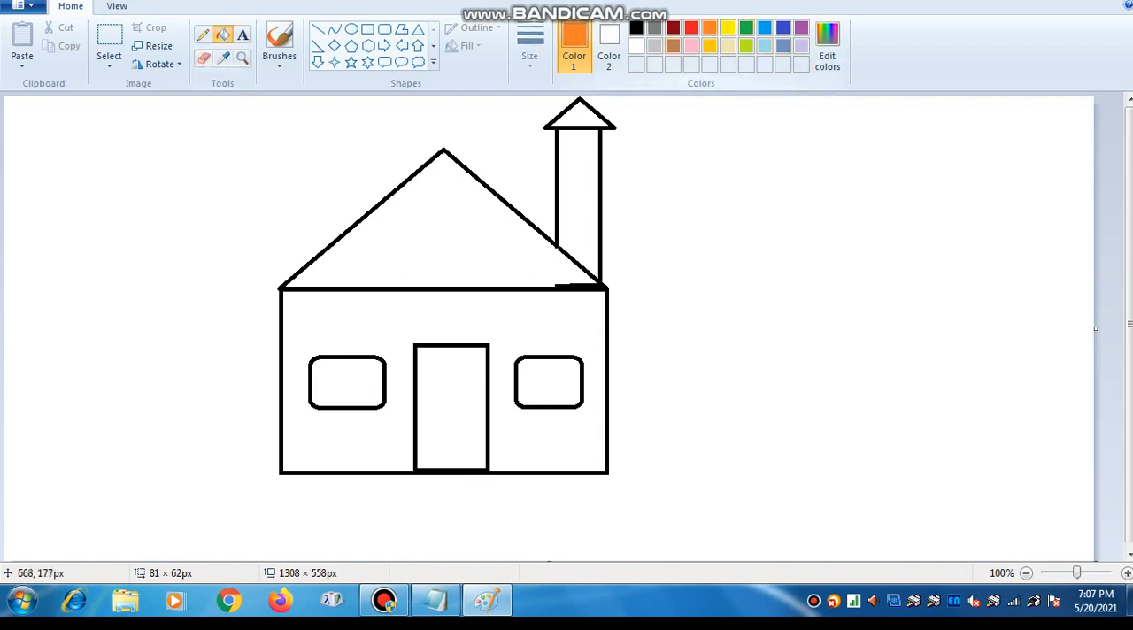
{"action": "left_click", "coordinate": [579, 195]}
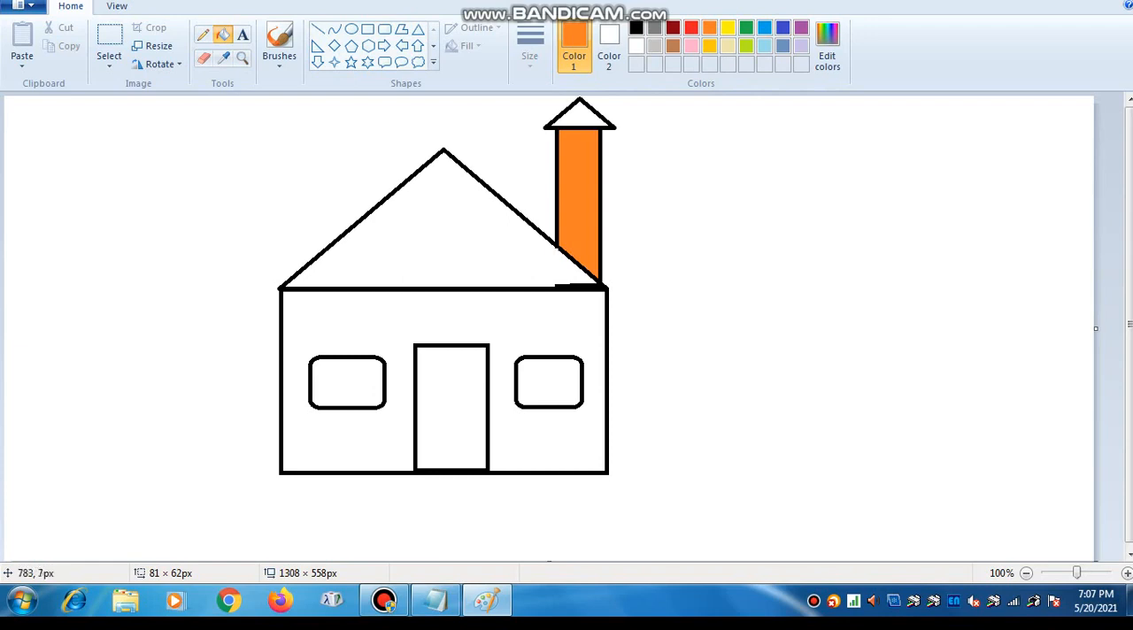
- Fill the main roof with gray and the house wall around the door and windows with green
{"action": "left_click", "coordinate": [654, 27]}
{"action": "left_click", "coordinate": [507, 239]}
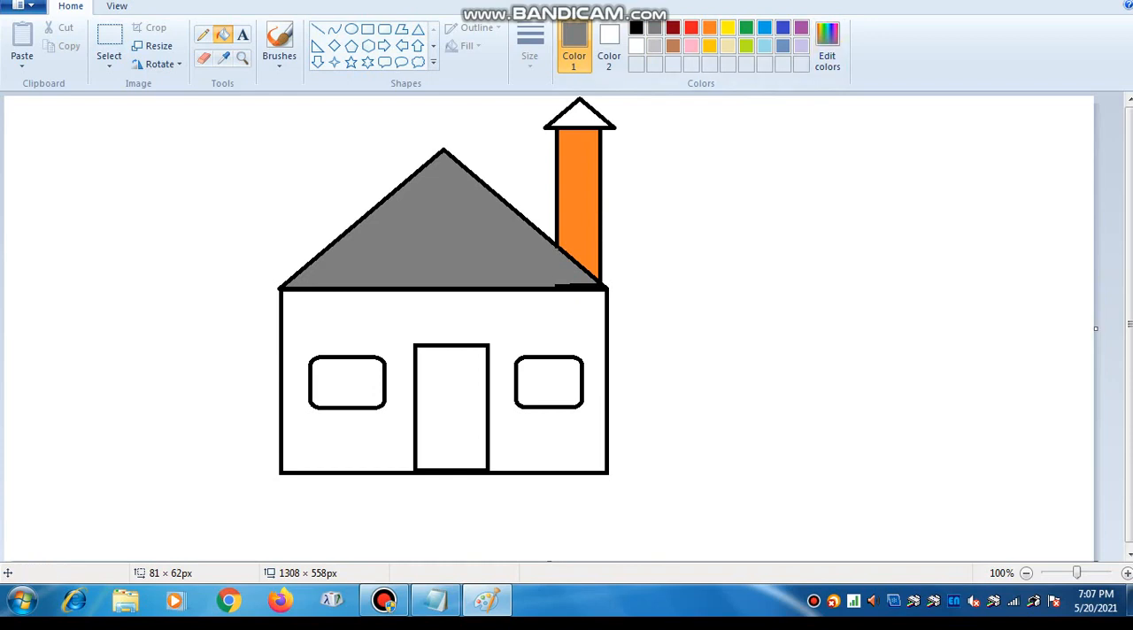
{"action": "left_click", "coordinate": [747, 27]}
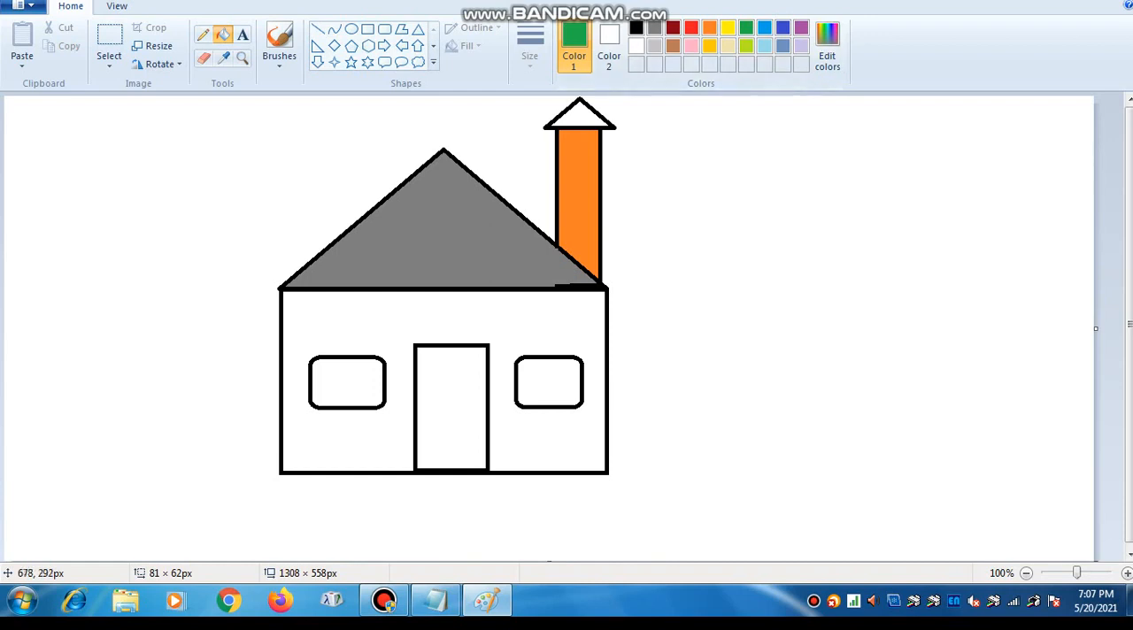
{"action": "left_click", "coordinate": [346, 434]}
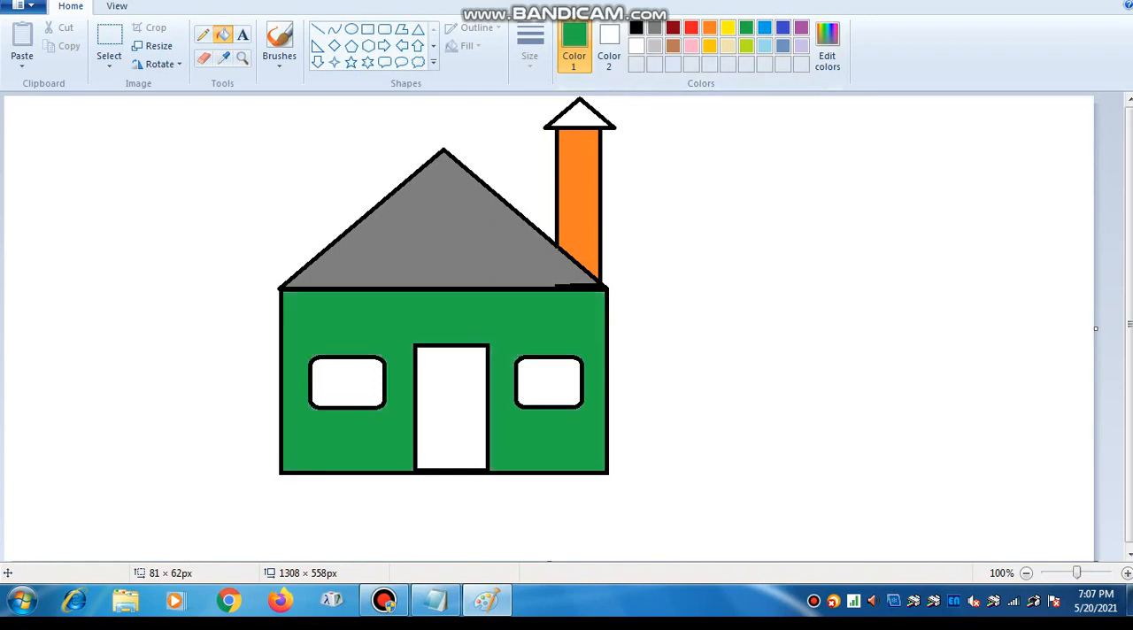
- Divide both windows into four panes with crossing black vertical and horizontal lines
{"action": "left_click", "coordinate": [317, 29]}
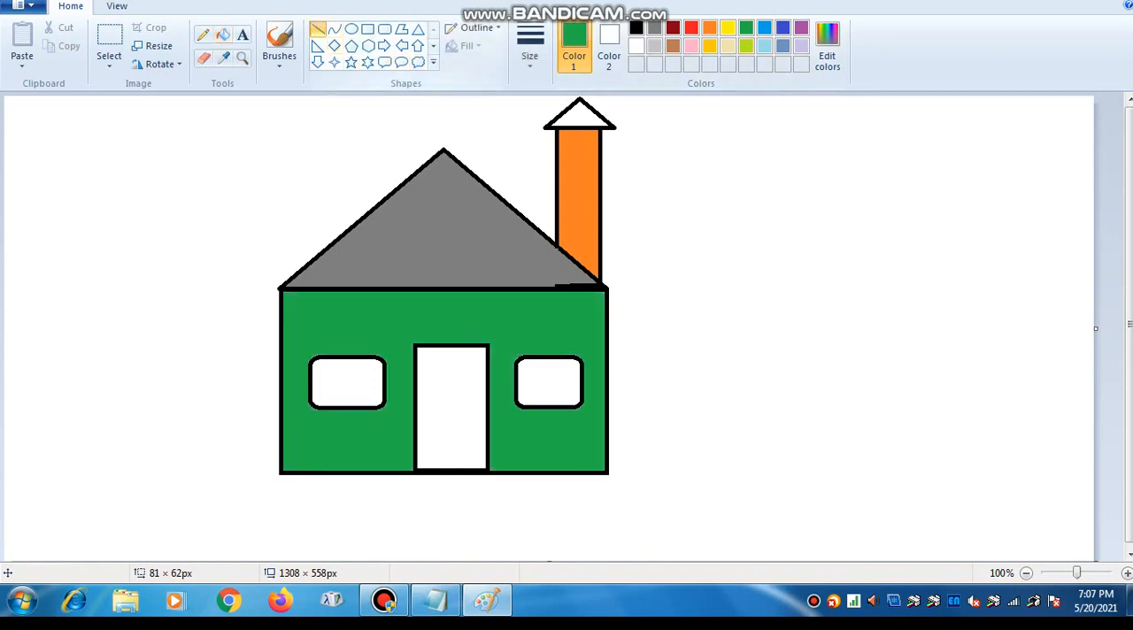
{"action": "left_click_drag", "start_coordinate": [342, 356], "coordinate": [344, 407]}
{"action": "key", "text": "ctrl+z"}
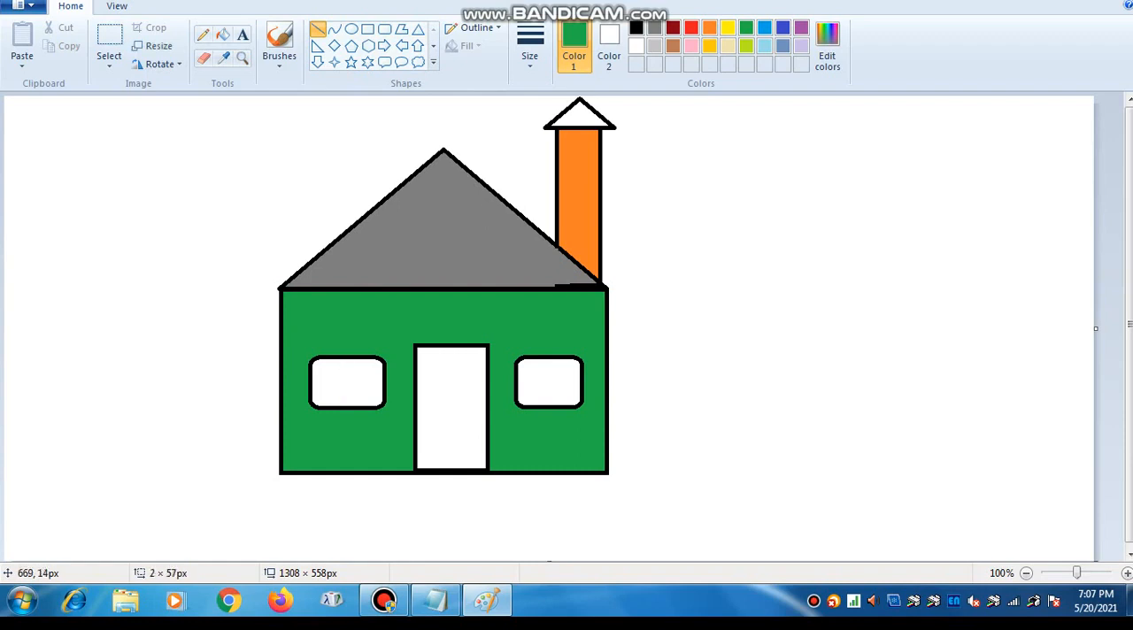
{"action": "left_click", "coordinate": [636, 28]}
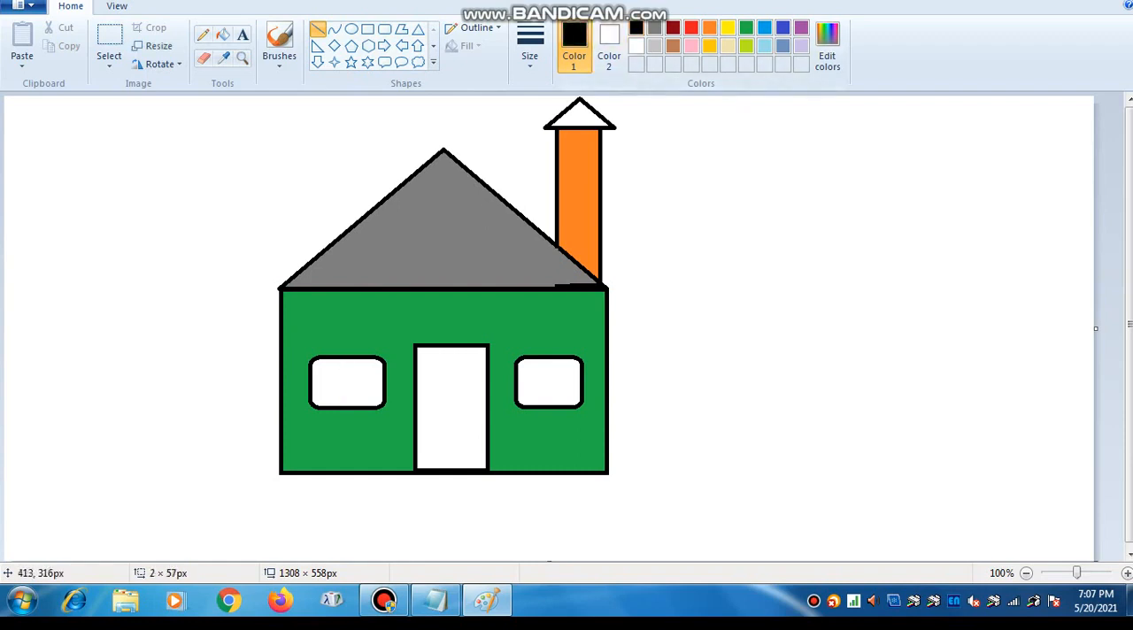
{"action": "mouse_move", "coordinate": [347, 357]}
{"action": "left_mouse_down"}
{"action": "mouse_move", "coordinate": [347, 408]}
{"action": "mouse_move", "coordinate": [332, 382]}
{"action": "mouse_move", "coordinate": [387, 382]}
{"action": "left_mouse_up"}
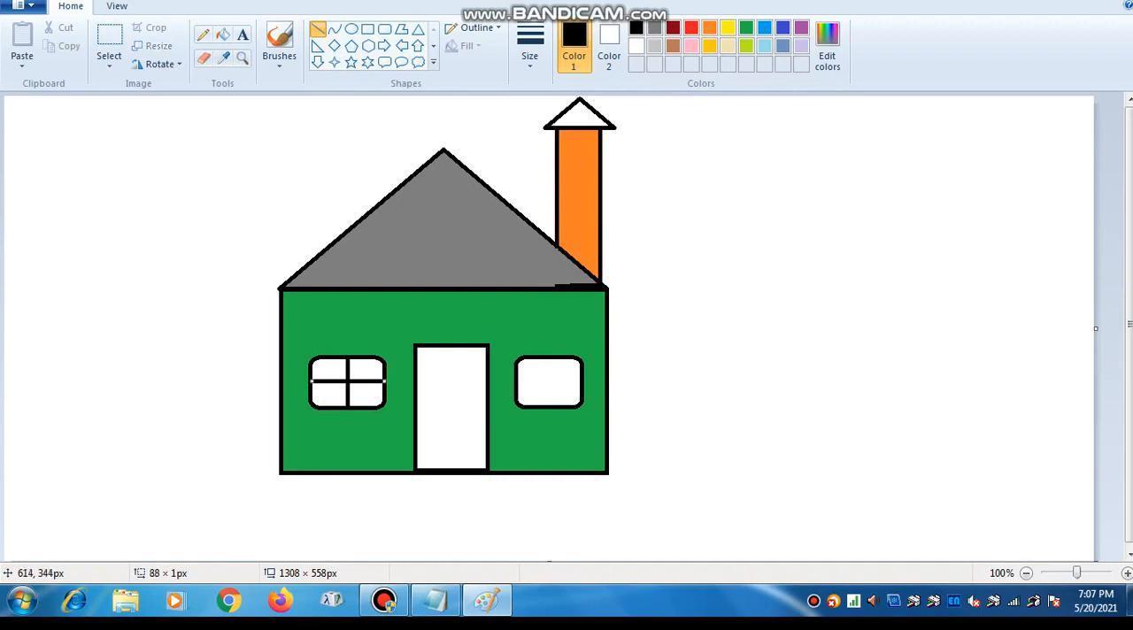
{"action": "left_click_drag", "start_coordinate": [520, 382], "coordinate": [580, 383]}
{"action": "left_click_drag", "start_coordinate": [549, 357], "coordinate": [549, 409]}
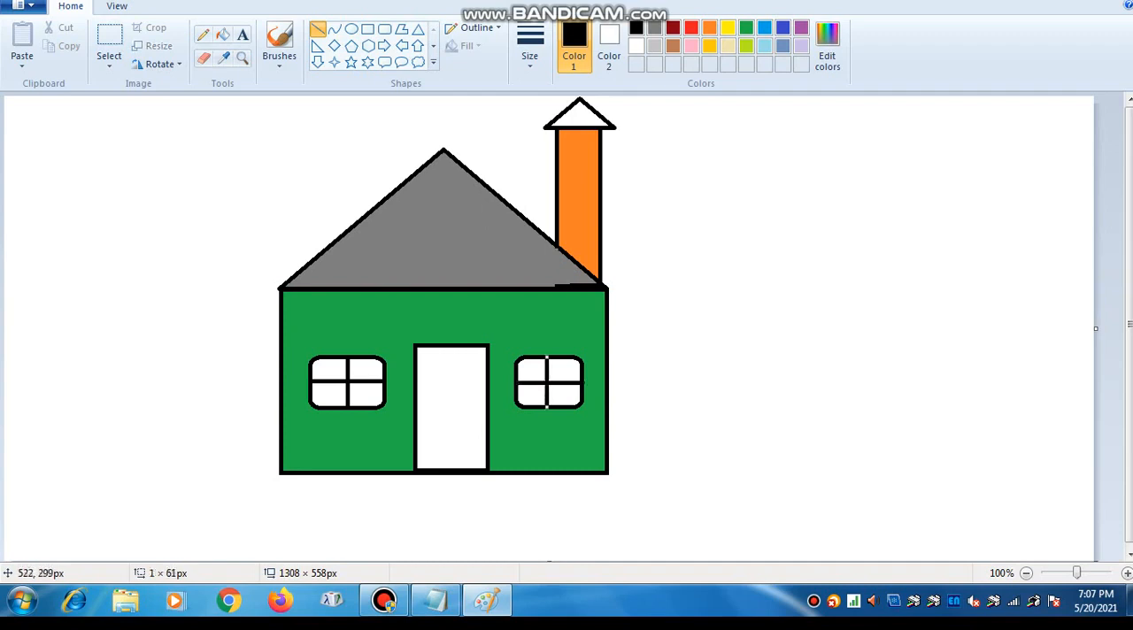
- Split the door with a centred vertical line about 149 px long and a horizontal line about 86 px wide near its top
{"action": "left_click_drag", "start_coordinate": [444, 343], "coordinate": [450, 466]}
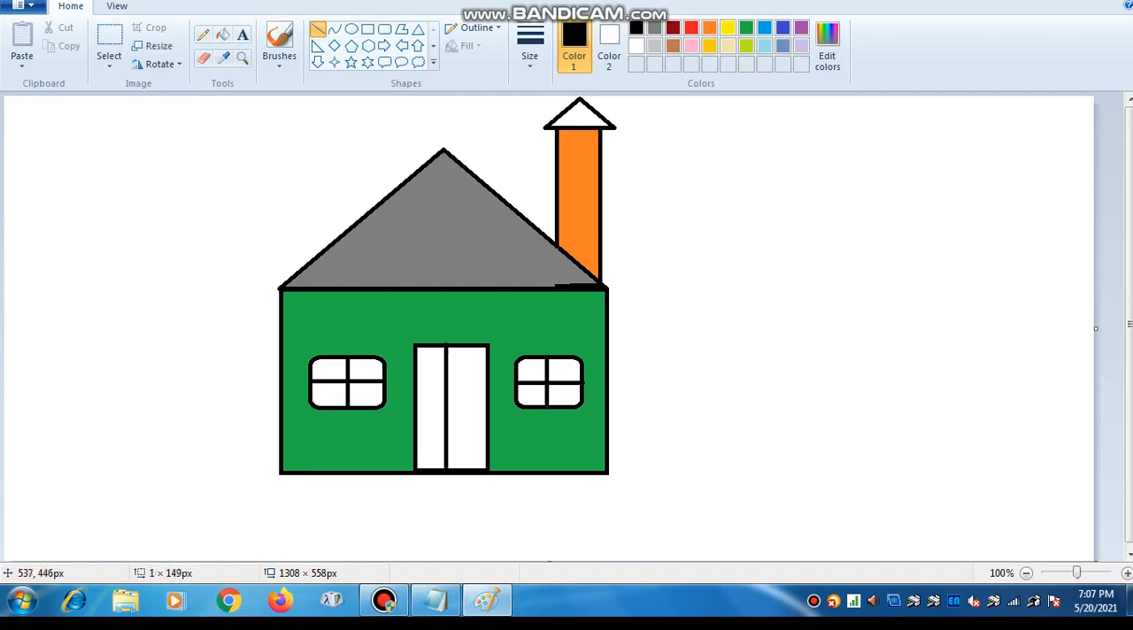
{"action": "left_click_drag", "start_coordinate": [445, 408], "coordinate": [449, 408]}
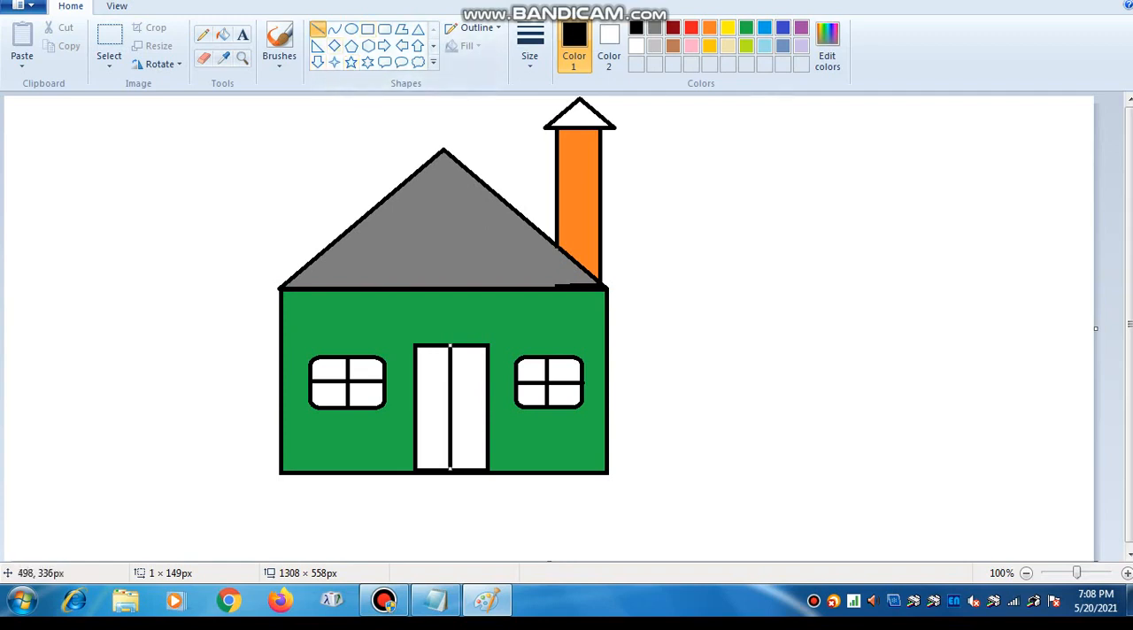
{"action": "left_click_drag", "start_coordinate": [414, 364], "coordinate": [485, 363]}
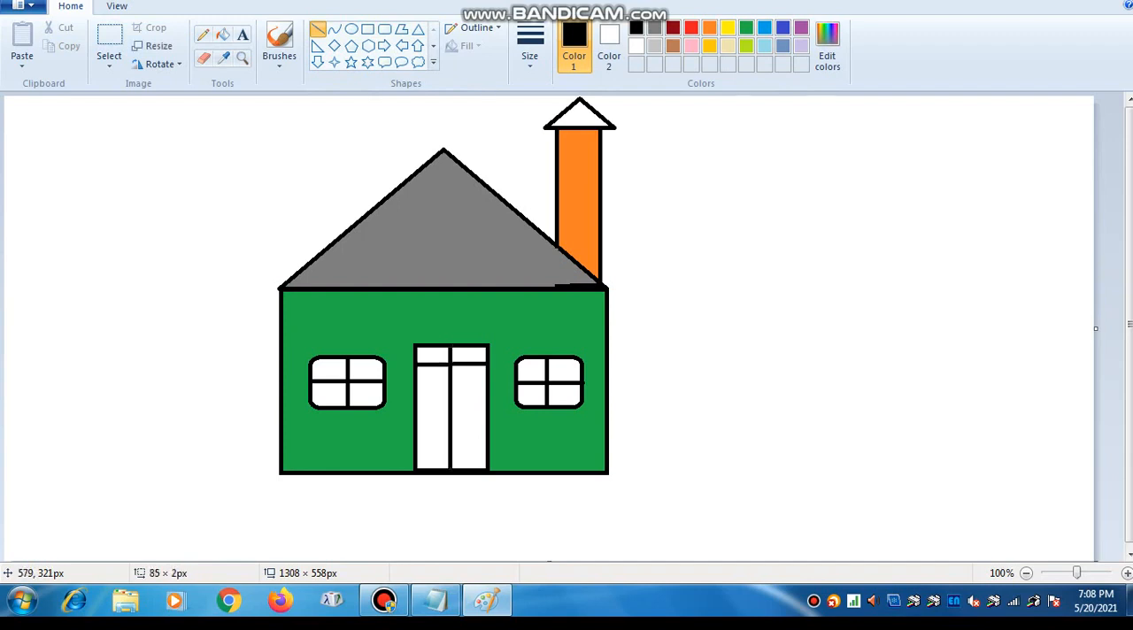
{"action": "left_click_drag", "start_coordinate": [485, 363], "coordinate": [487, 364]}
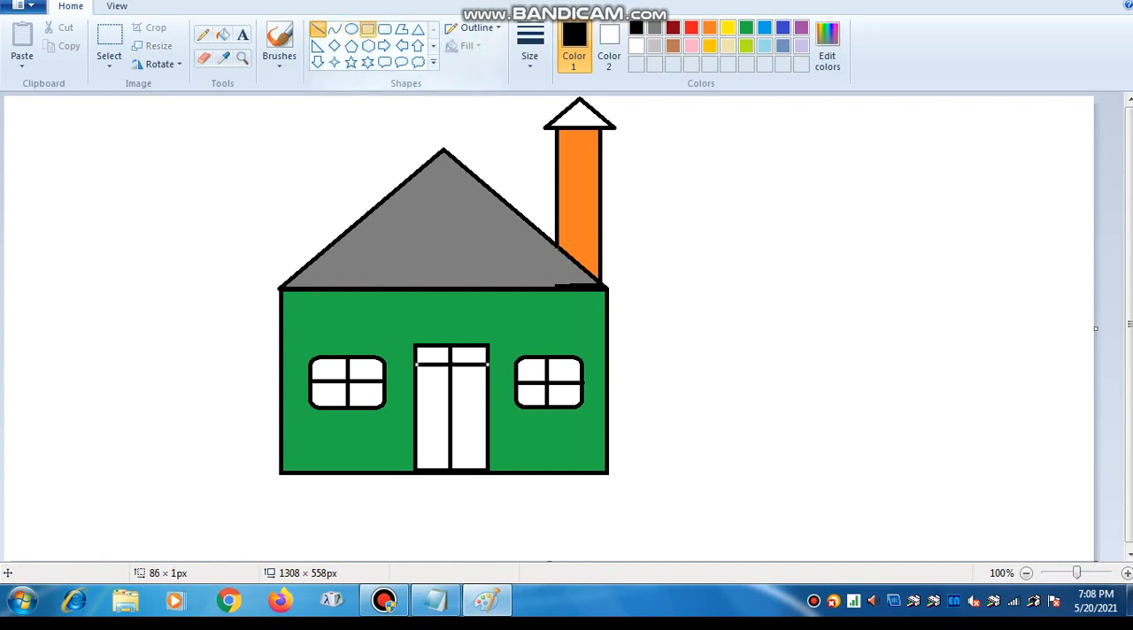
- Draw two stacked doorsteps centred below the door, the upper about 142 × 26 px and the lower about 96 × 19 px
{"action": "left_click", "coordinate": [368, 28]}
{"action": "left_click_drag", "start_coordinate": [400, 476], "coordinate": [519, 498]}
{"action": "left_click_drag", "start_coordinate": [460, 476], "coordinate": [454, 476]}
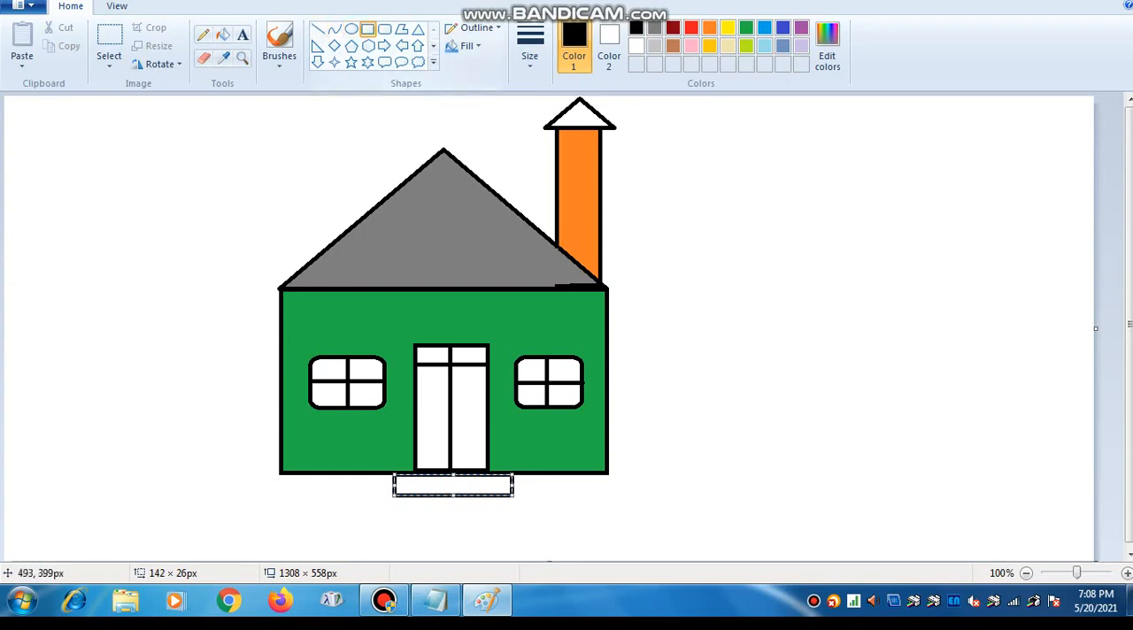
{"action": "left_click_drag", "start_coordinate": [413, 497], "coordinate": [495, 513]}
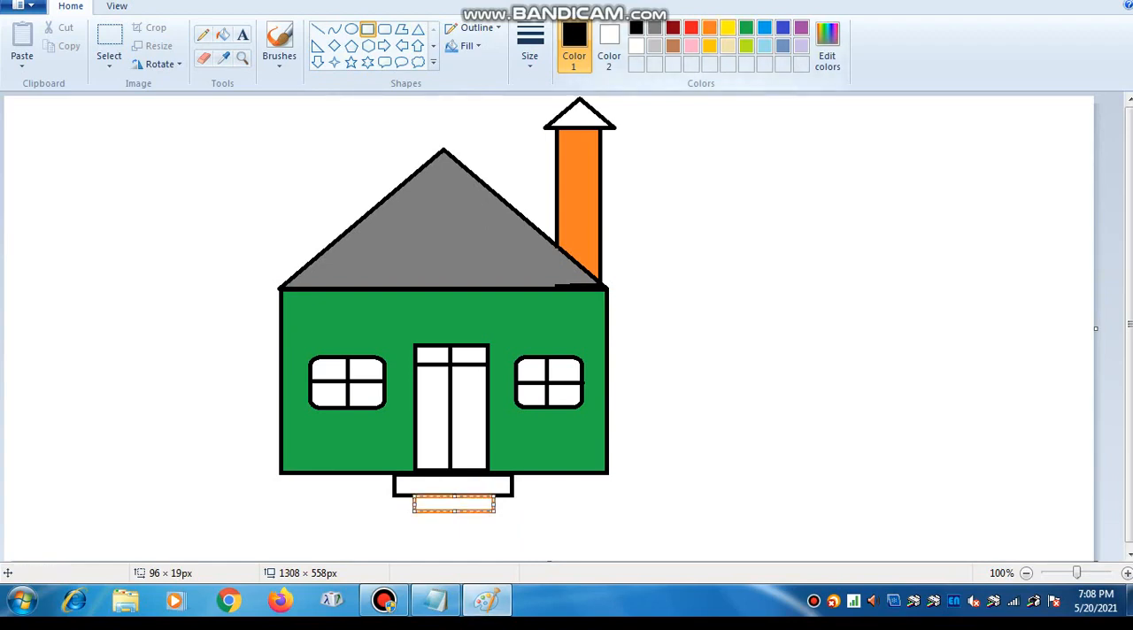
- Change the outline colour of the lower doorstep to light blue
{"action": "left_click", "coordinate": [746, 28]}
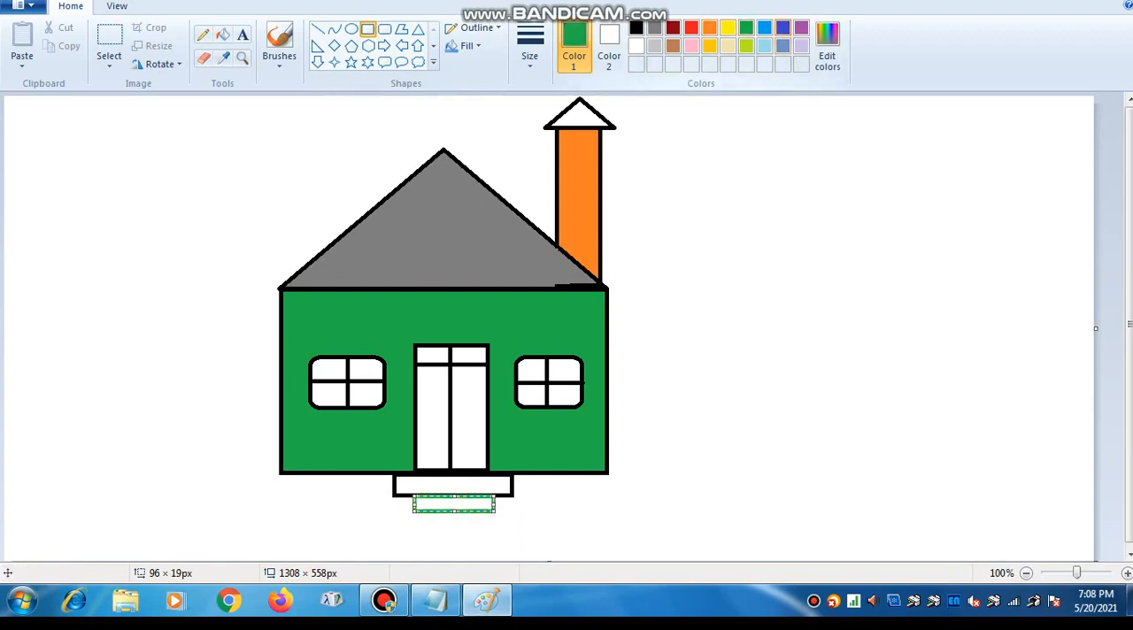
{"action": "left_click", "coordinate": [783, 27]}
{"action": "left_click", "coordinate": [765, 28]}
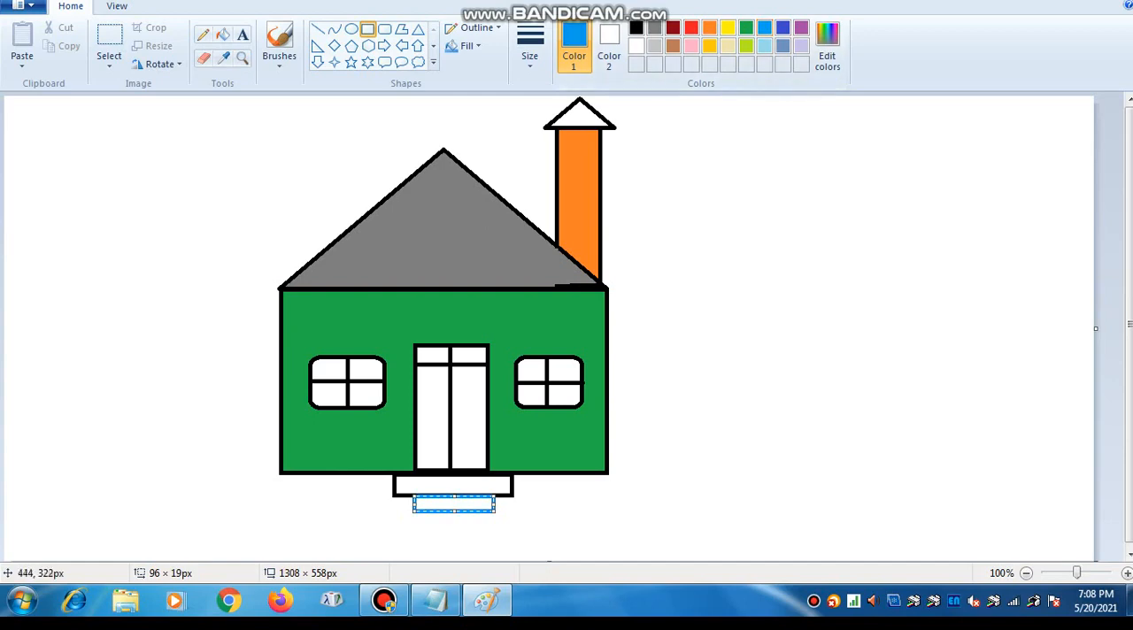
- Fill two diagonally opposite panes in each window with blue, mirroring the pattern between the two windows
{"action": "left_click", "coordinate": [222, 34]}
{"action": "left_click", "coordinate": [366, 370]}
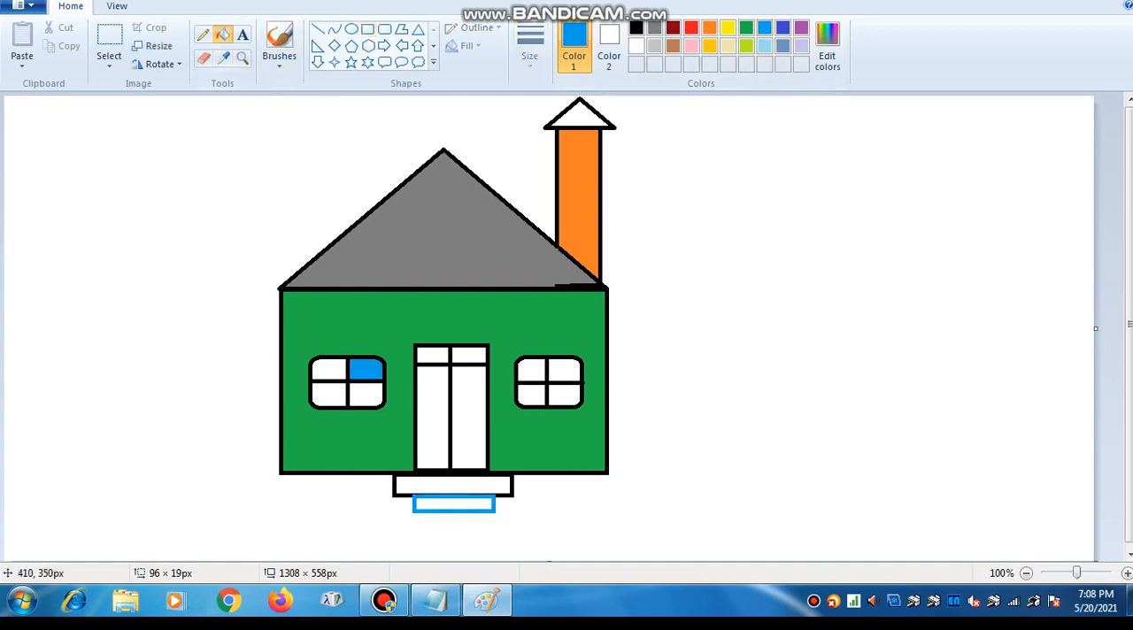
{"action": "left_click", "coordinate": [329, 395]}
{"action": "left_click", "coordinate": [531, 371]}
{"action": "left_click", "coordinate": [564, 394]}
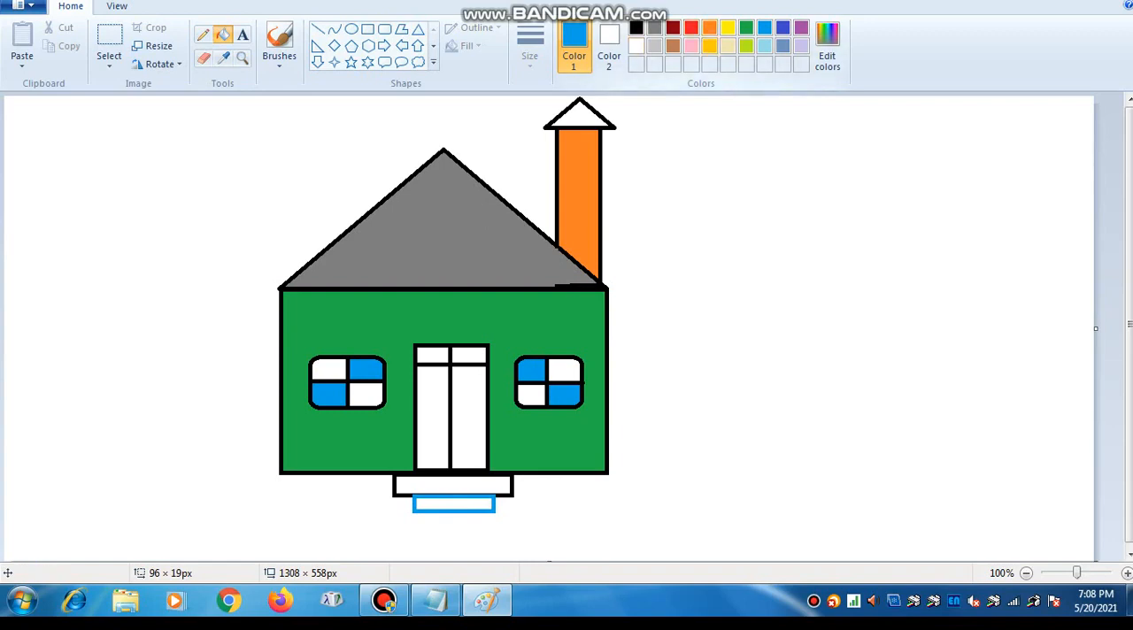
- Fill the remaining white panes of both windows with gold
{"action": "left_click", "coordinate": [711, 45]}
{"action": "left_click", "coordinate": [563, 370]}
{"action": "left_click", "coordinate": [531, 394]}
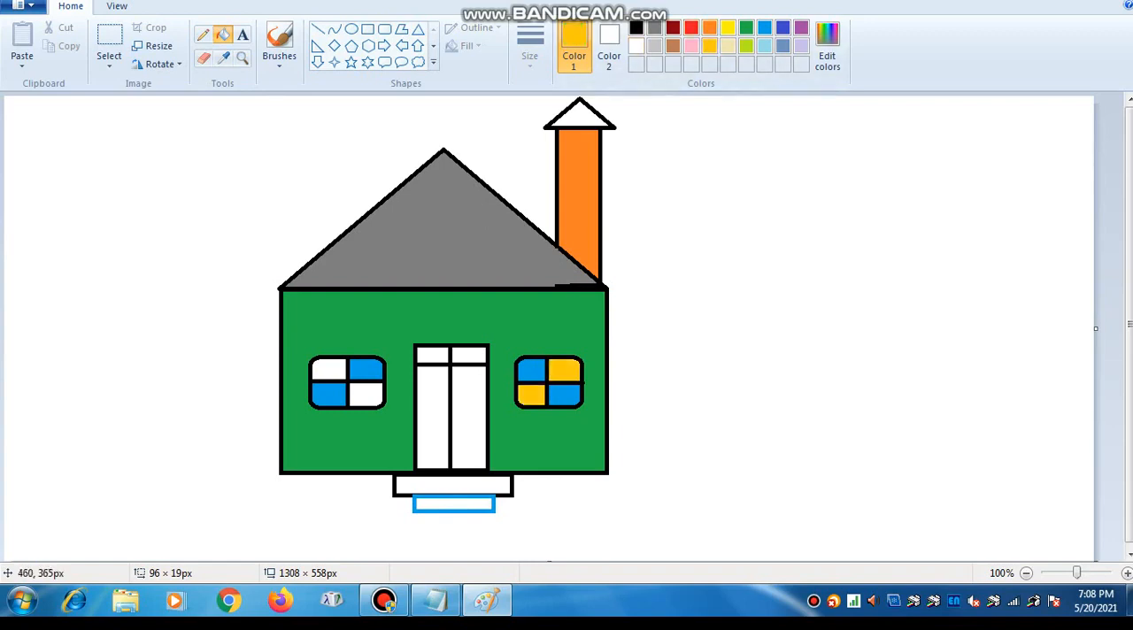
{"action": "left_click", "coordinate": [366, 395]}
{"action": "left_click", "coordinate": [330, 370]}
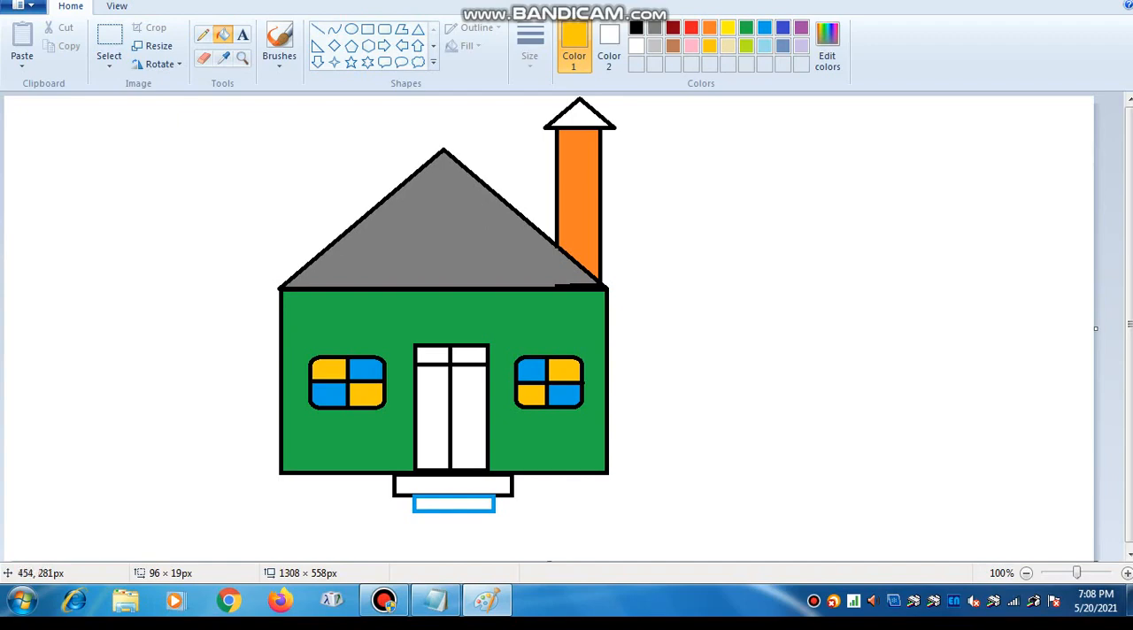
- Fill the door's two small top panels with gold and its two tall lower panels with blue
{"action": "left_click", "coordinate": [433, 355]}
{"action": "left_click", "coordinate": [469, 355]}
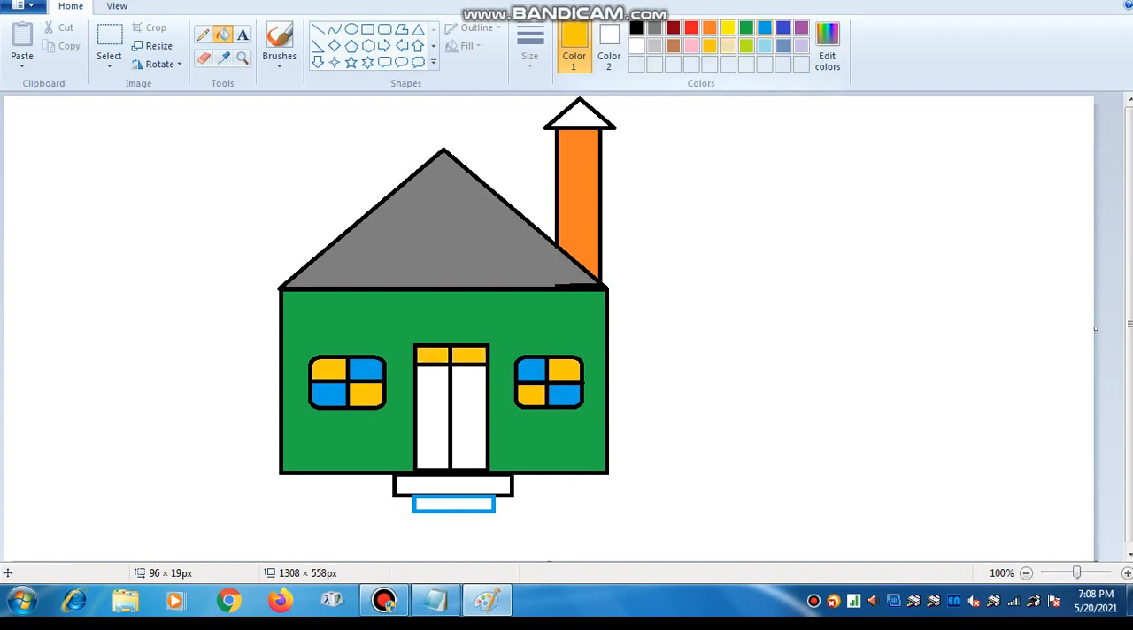
{"action": "left_click", "coordinate": [765, 27]}
{"action": "left_click", "coordinate": [469, 425]}
{"action": "left_click", "coordinate": [434, 437]}
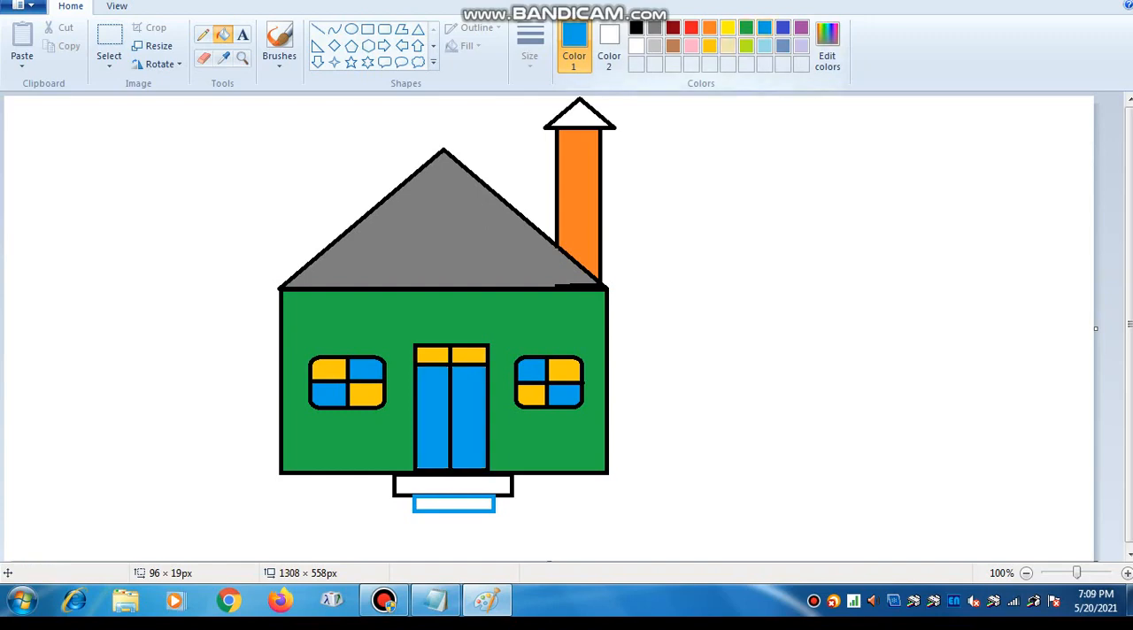
- Fill the lower doorstep with black and the upper doorstep with light blue
{"action": "left_click", "coordinate": [636, 27]}
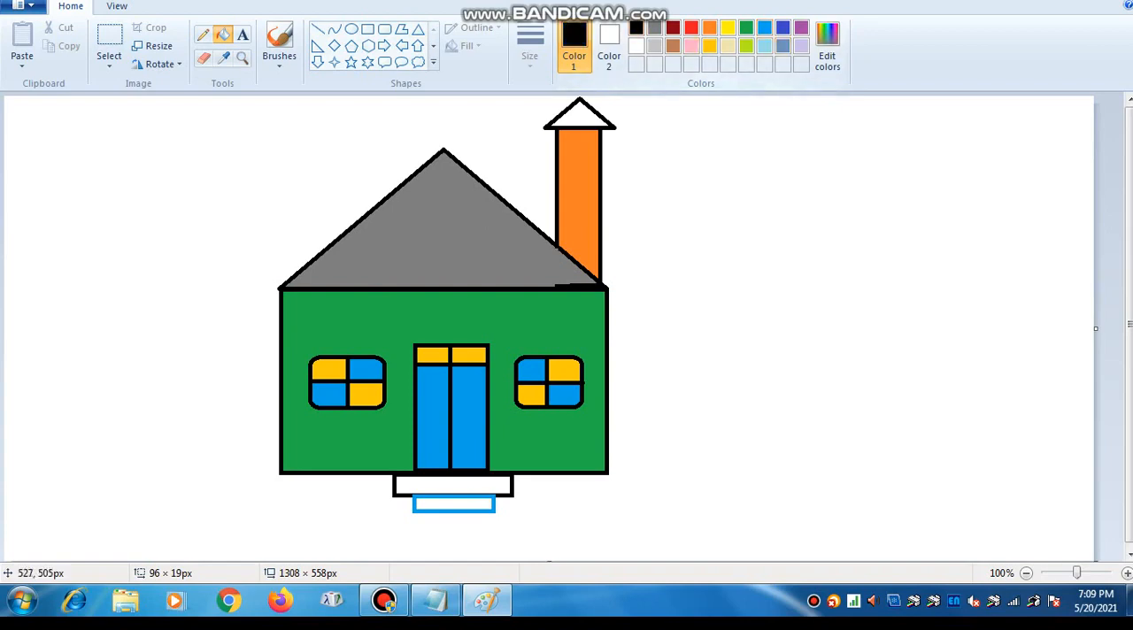
{"action": "left_click", "coordinate": [454, 504]}
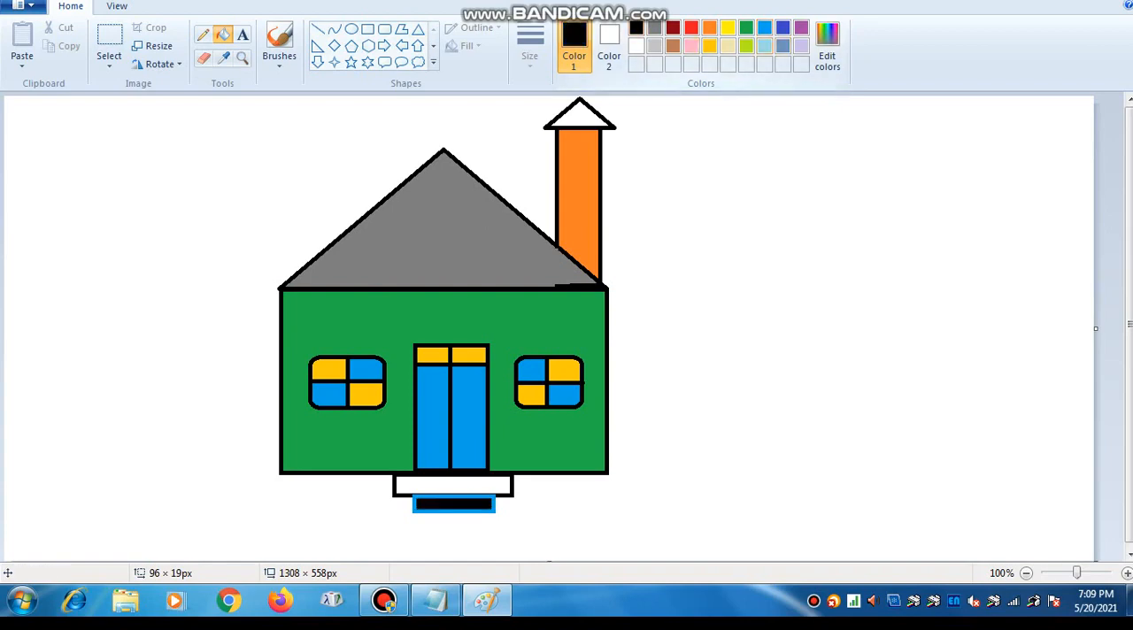
{"action": "left_click", "coordinate": [765, 45]}
{"action": "left_click", "coordinate": [488, 485]}
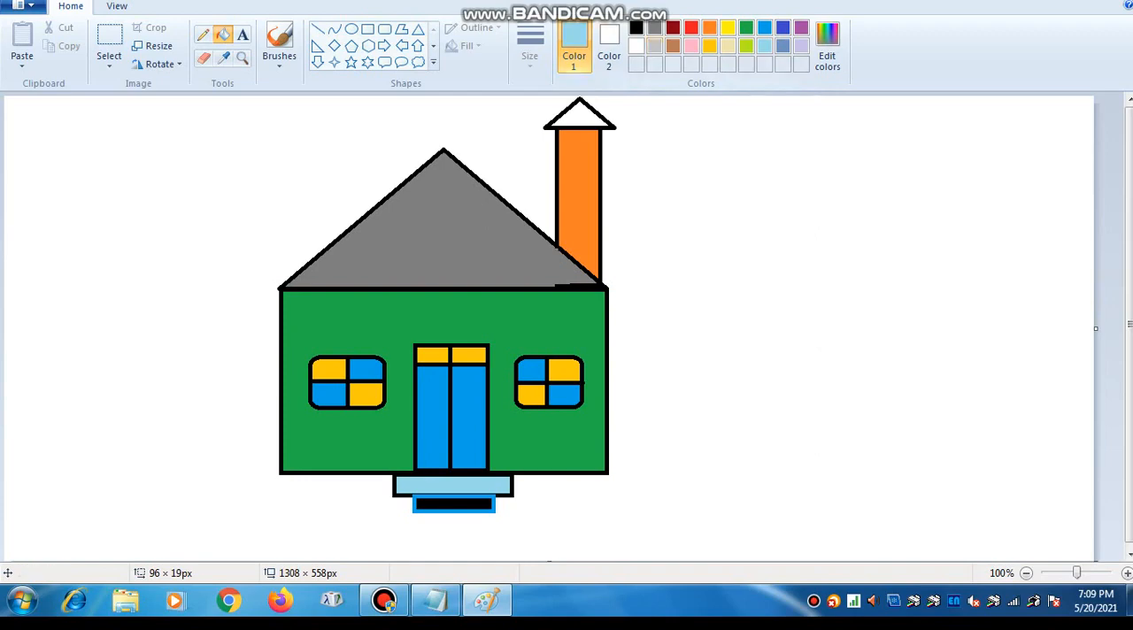
- Fill the triangular chimney cap with black
{"action": "left_click", "coordinate": [636, 28]}
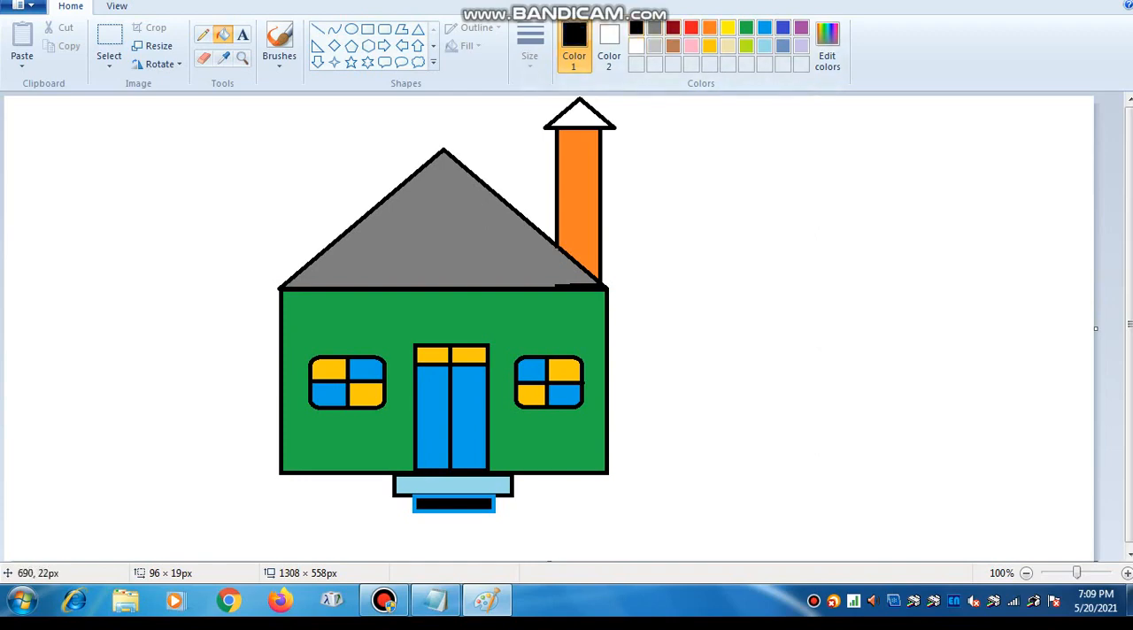
{"action": "left_click", "coordinate": [580, 115]}
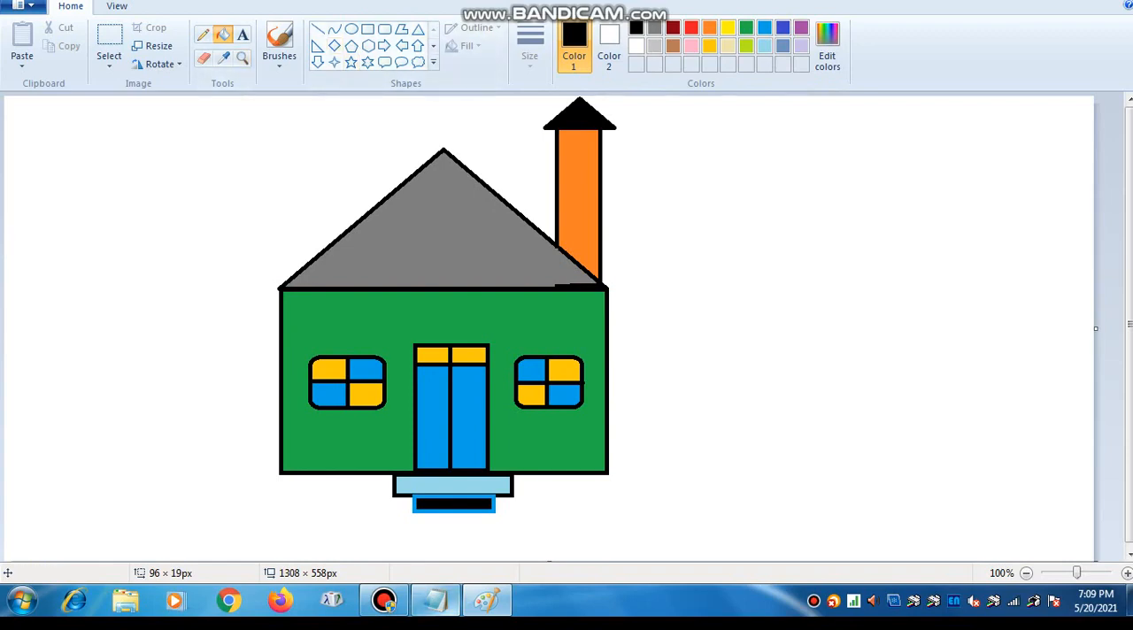
- Switch to Notepad, write "START - TREE DRAWING" on an empty line below the existing text, and return to Paint
{"action": "left_click", "coordinate": [435, 601]}
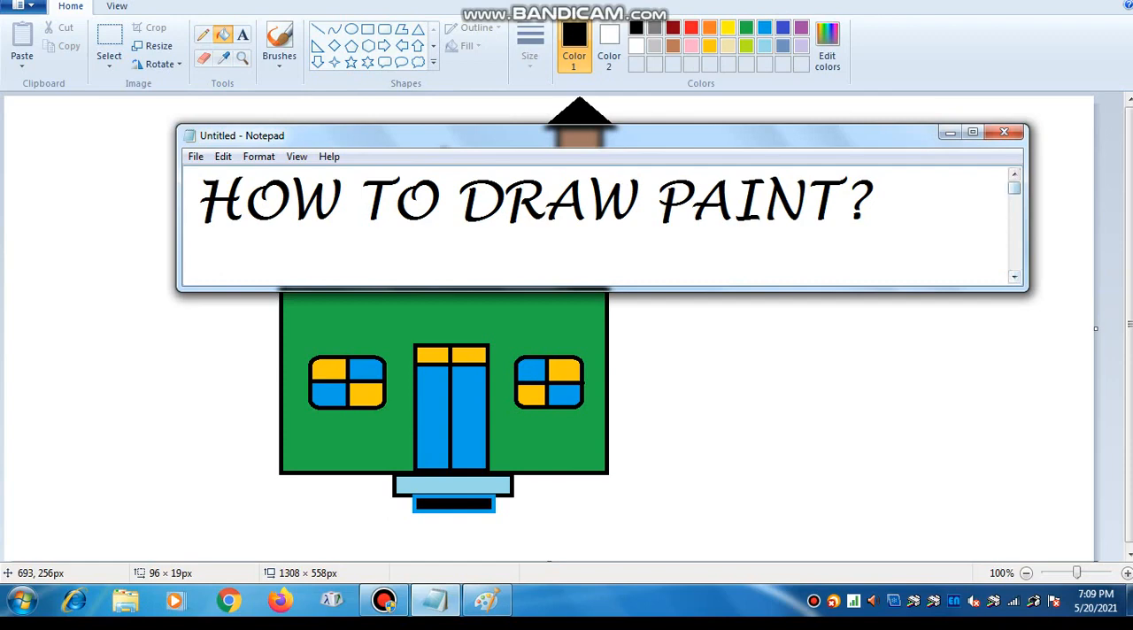
{"action": "key", "text": "Down"}
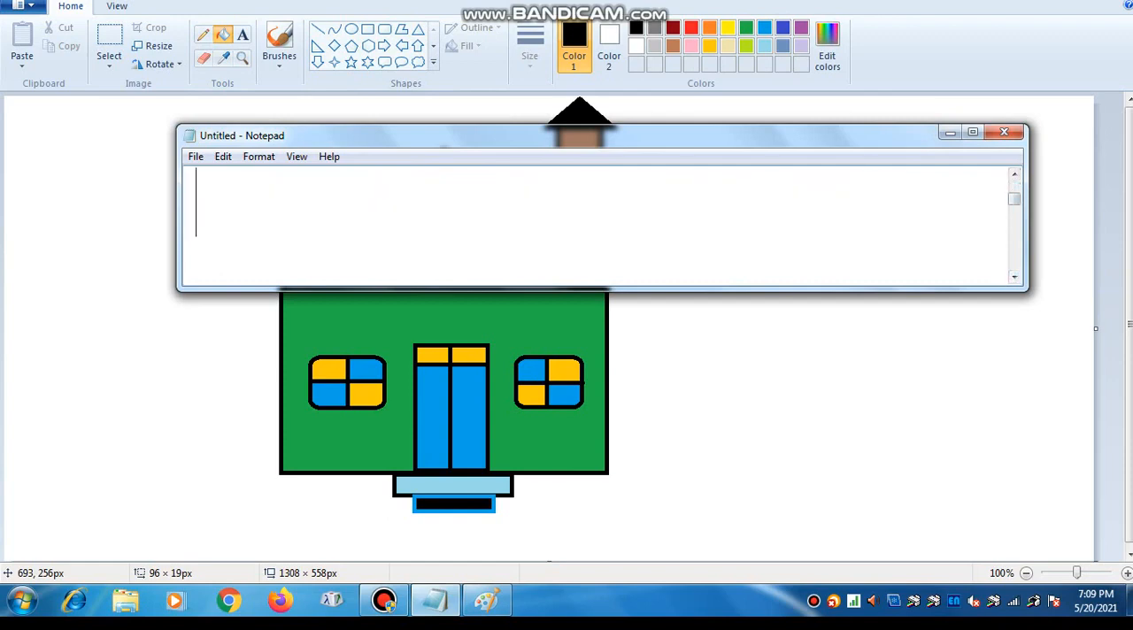
{"action": "type", "text": "SRAT"}
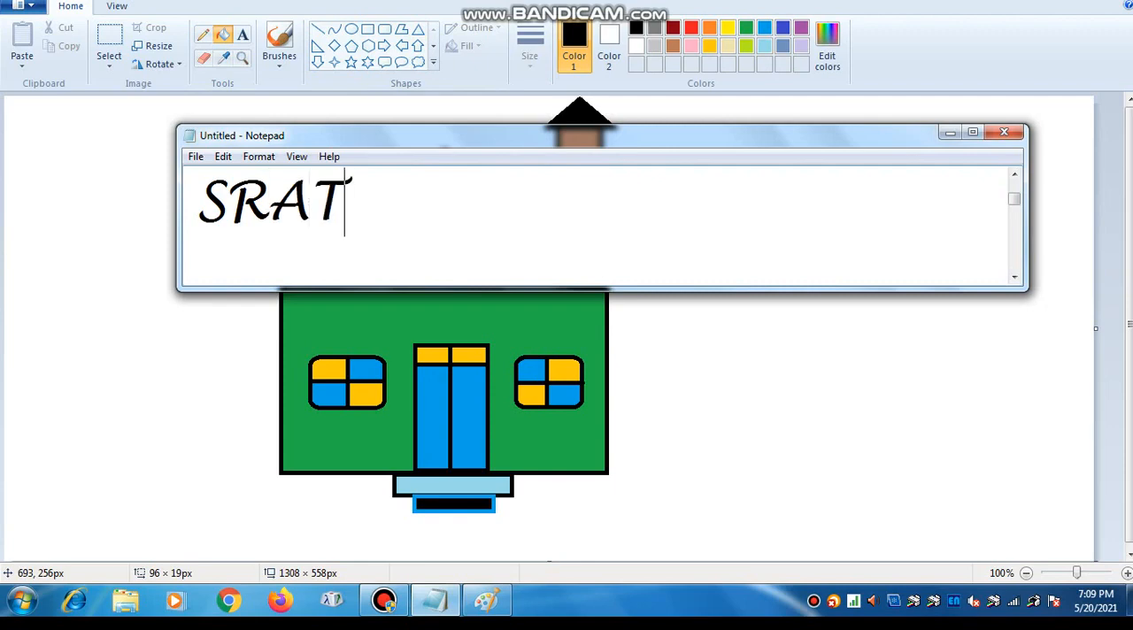
{"action": "key", "text": "shift+Home"}
{"action": "type", "text": "STA"}
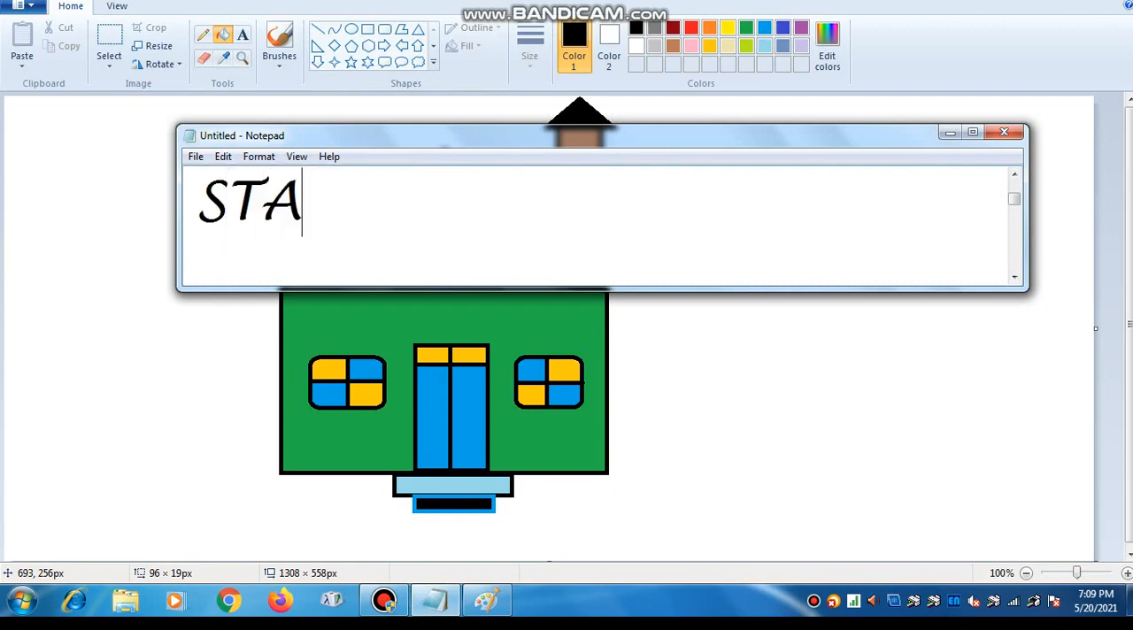
{"action": "type", "text": "RT - "}
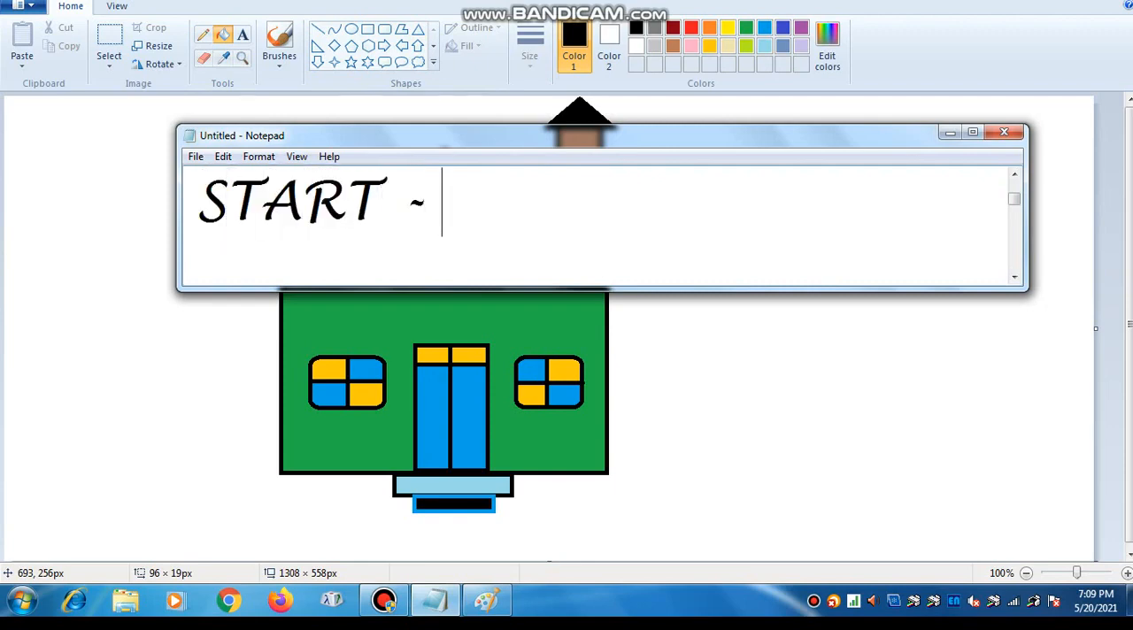
{"action": "type", "text": "TREE D"}
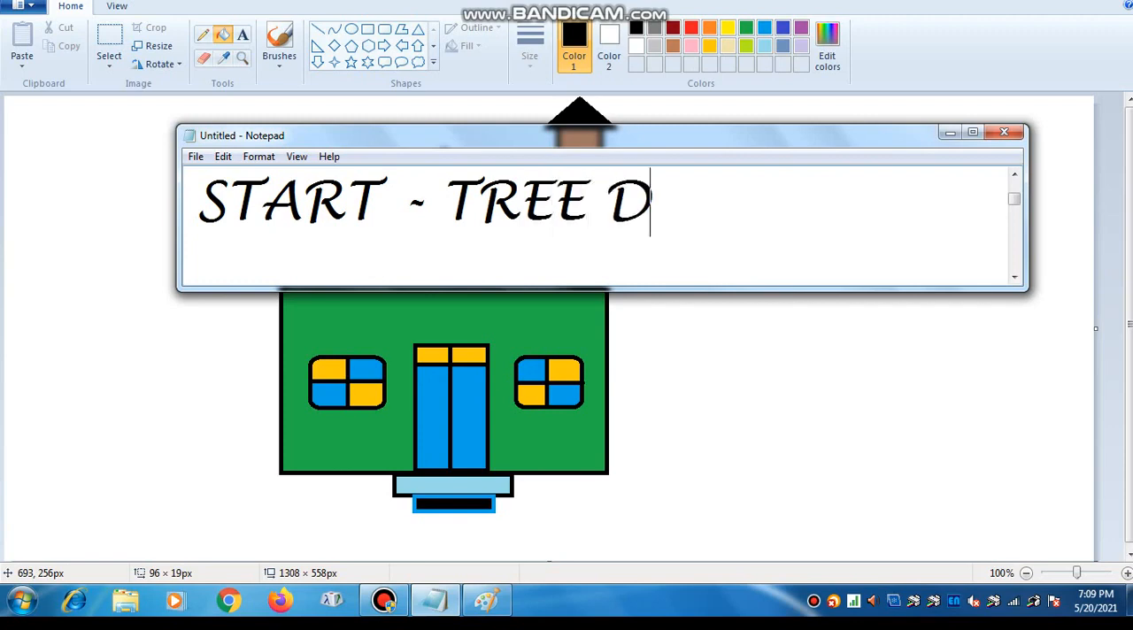
{"action": "type", "text": "RAWING"}
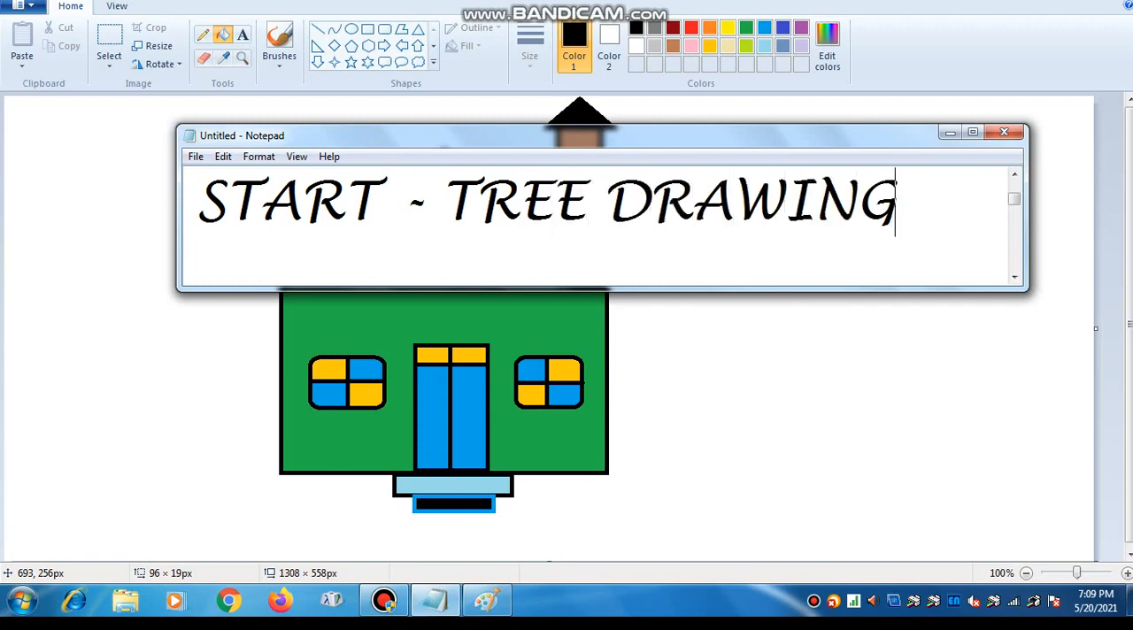
{"action": "left_click", "coordinate": [950, 132]}
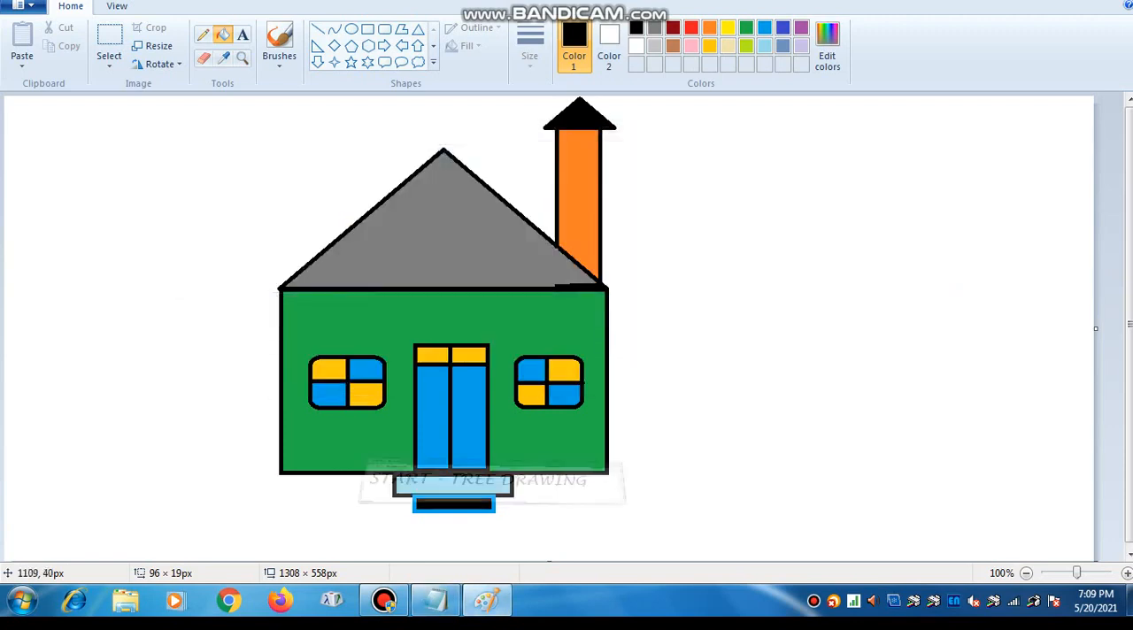
- Sketch a closed orange outline of a forked tree trunk with a flared base beside the house using the Pencil
{"action": "left_click", "coordinate": [203, 34]}
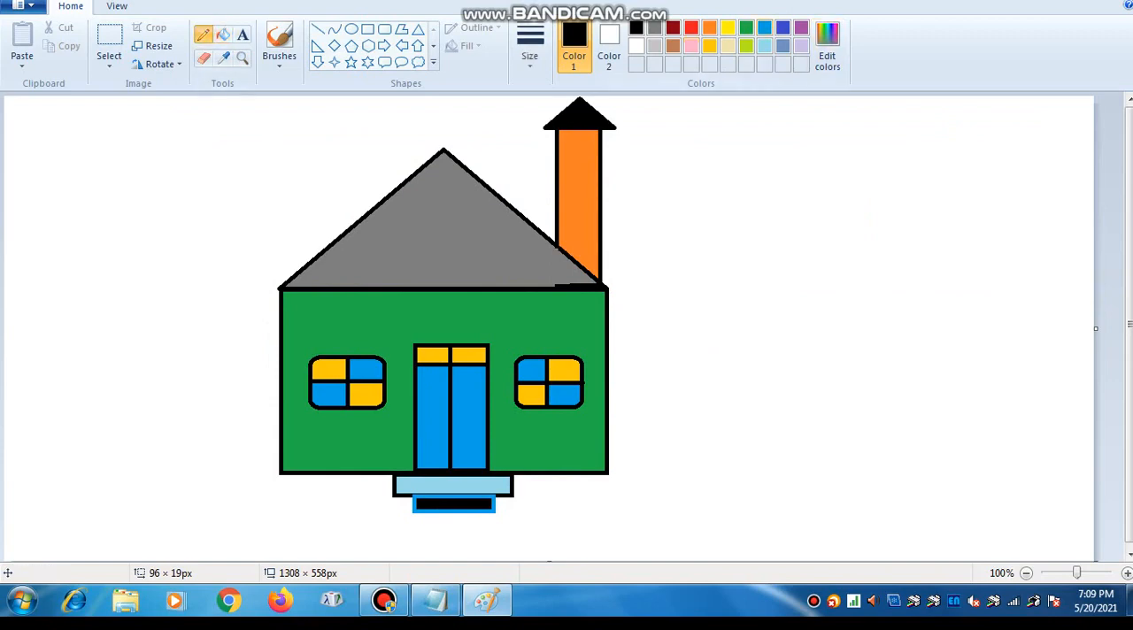
{"action": "left_click", "coordinate": [710, 27]}
{"action": "left_click_drag", "start_coordinate": [844, 348], "coordinate": [847, 380]}
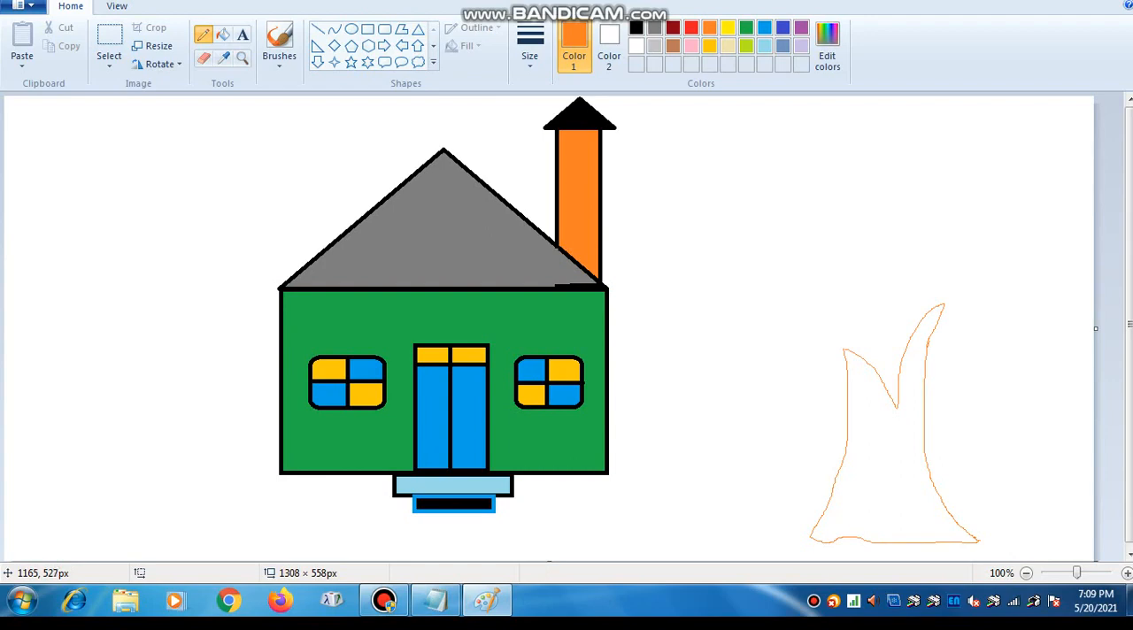
- Try to fill the tree trunk with orange and undo the fill
{"action": "left_click", "coordinate": [222, 33]}
{"action": "left_click", "coordinate": [928, 344]}
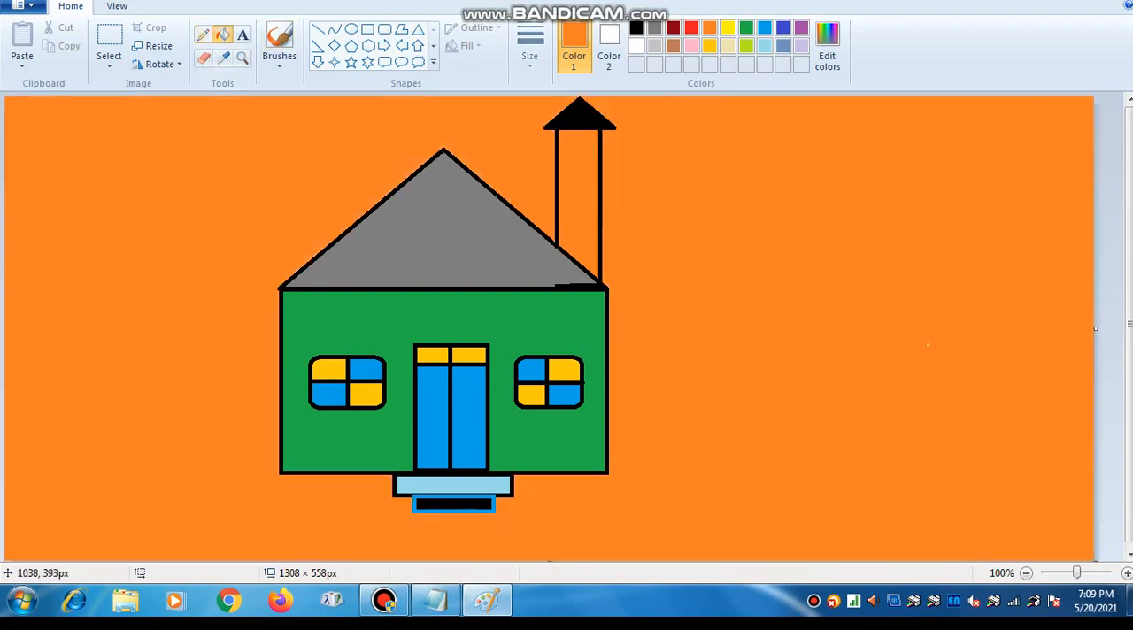
{"action": "key", "text": "ctrl+z"}
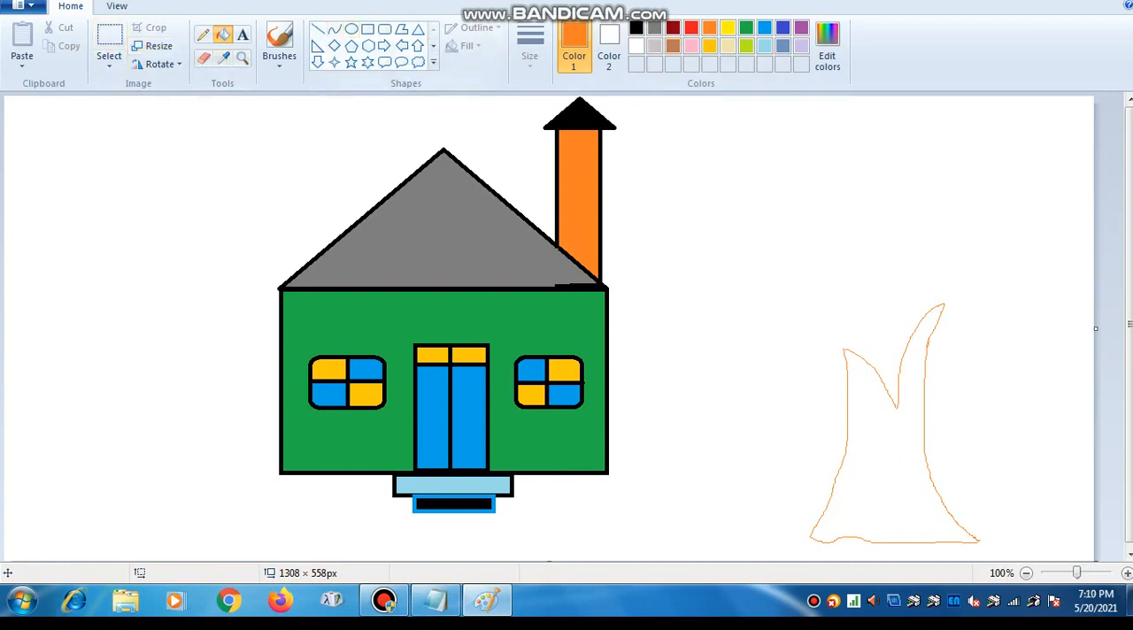
- Close the gap in the trunk outline at the tip of the shorter branch with the orange Pencil
{"action": "left_click", "coordinate": [241, 57]}
{"action": "left_click", "coordinate": [974, 356]}
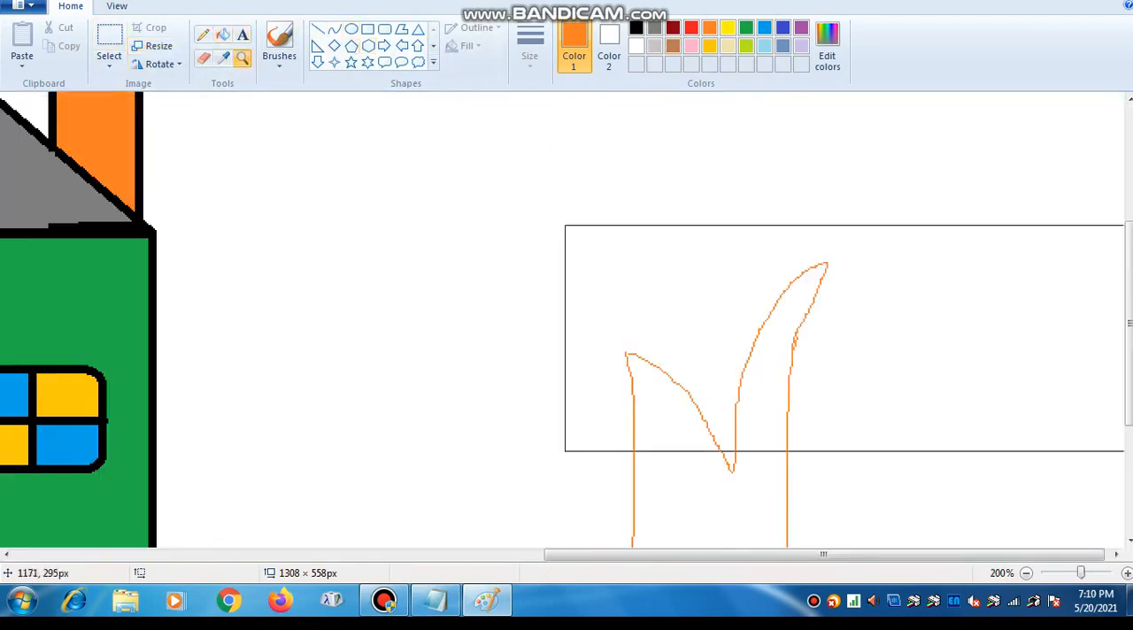
{"action": "left_click", "coordinate": [906, 332]}
{"action": "left_click", "coordinate": [496, 319]}
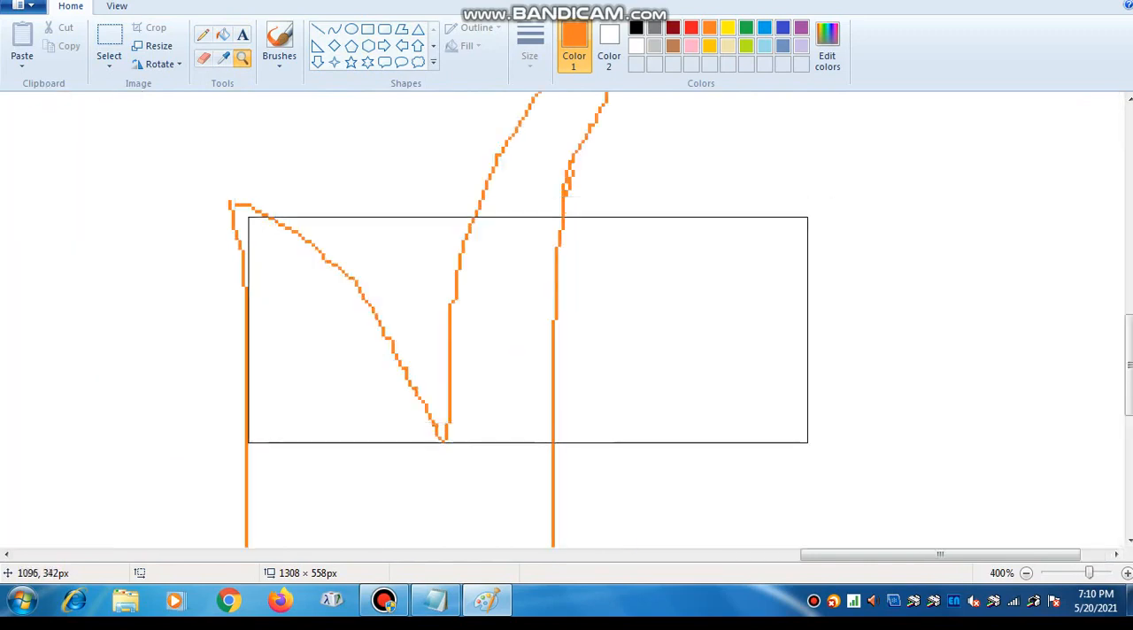
{"action": "left_click", "coordinate": [203, 34]}
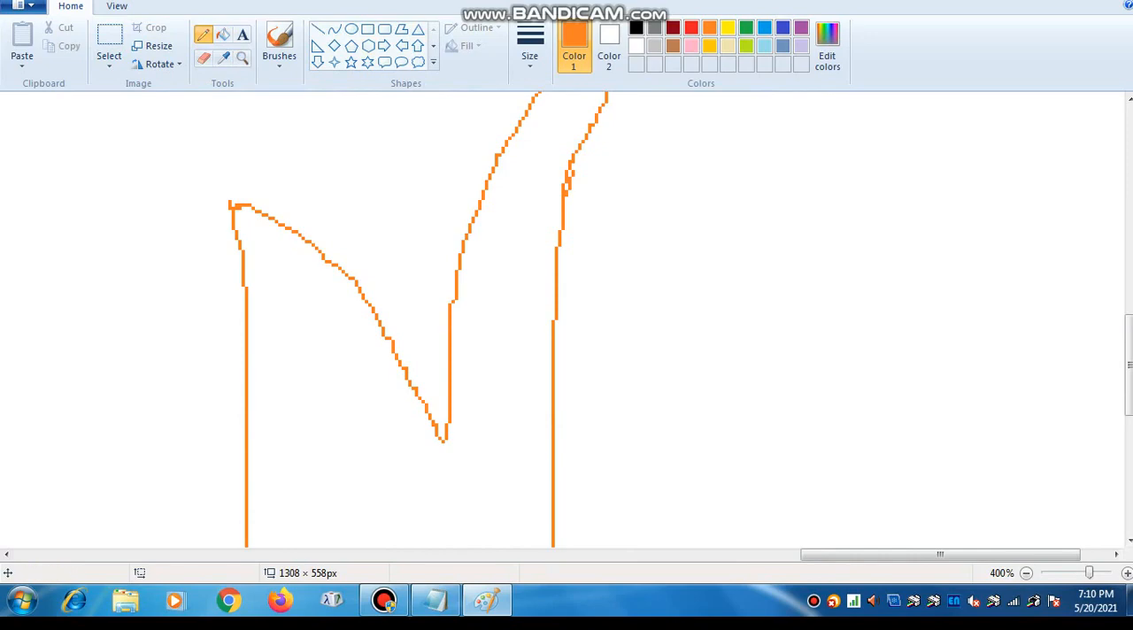
- Fill the closed tree trunk outline with orange and return the zoom to 100%
{"action": "left_click", "coordinate": [1131, 363]}
{"action": "left_click_drag", "start_coordinate": [1130, 363], "coordinate": [1129, 481]}
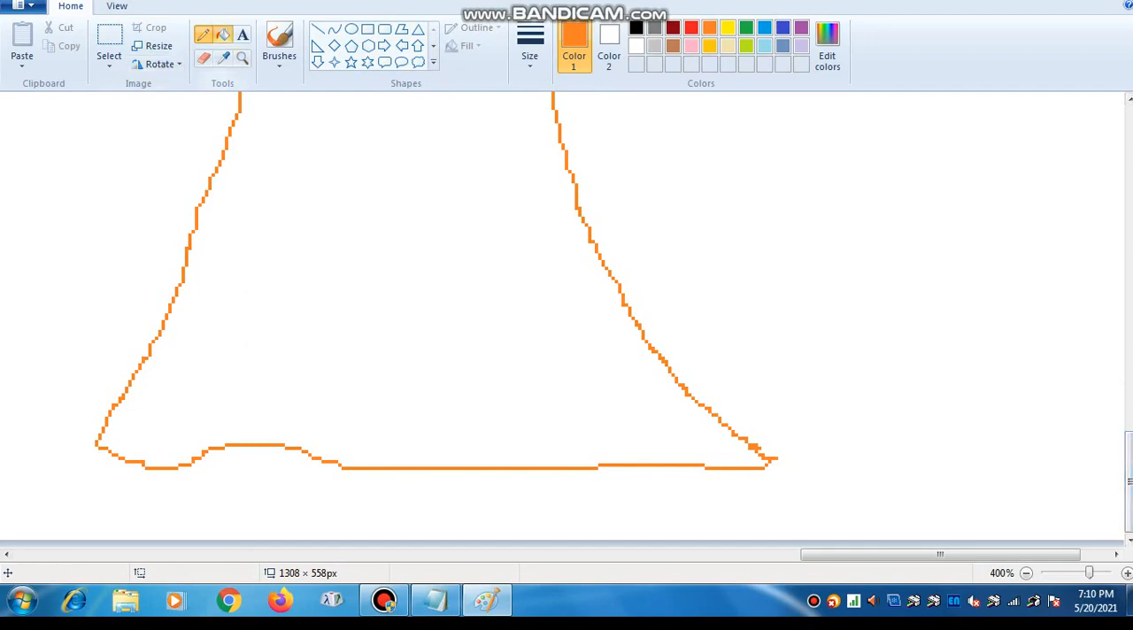
{"action": "left_click", "coordinate": [222, 33]}
{"action": "left_click", "coordinate": [389, 249]}
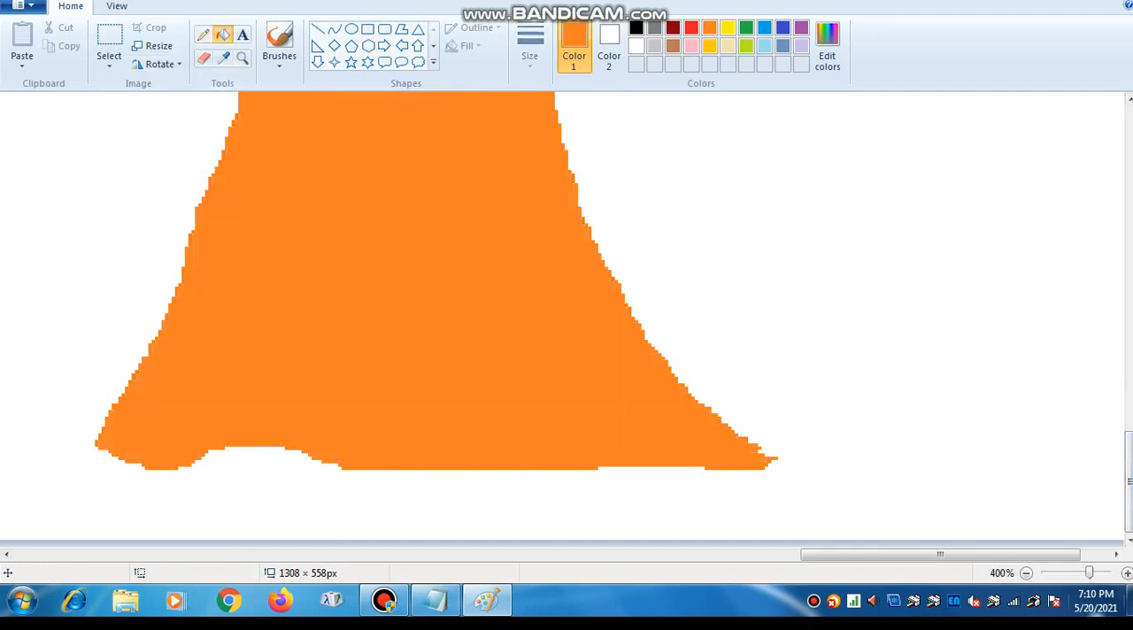
{"action": "mouse_move", "coordinate": [1090, 573]}
{"action": "left_mouse_down"}
{"action": "mouse_move", "coordinate": [1058, 572]}
{"action": "mouse_move", "coordinate": [1077, 573]}
{"action": "left_mouse_up"}
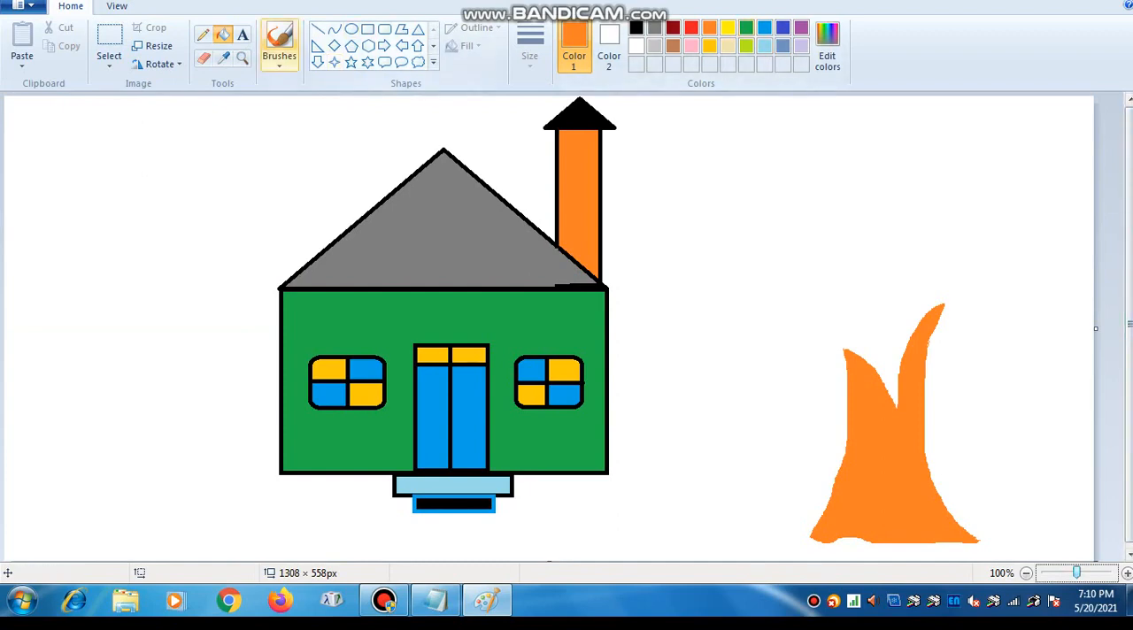
- Spray a wide, rounded green leaf crown around the tree's branches using the Airbrush at a larger size
{"action": "left_click", "coordinate": [279, 58]}
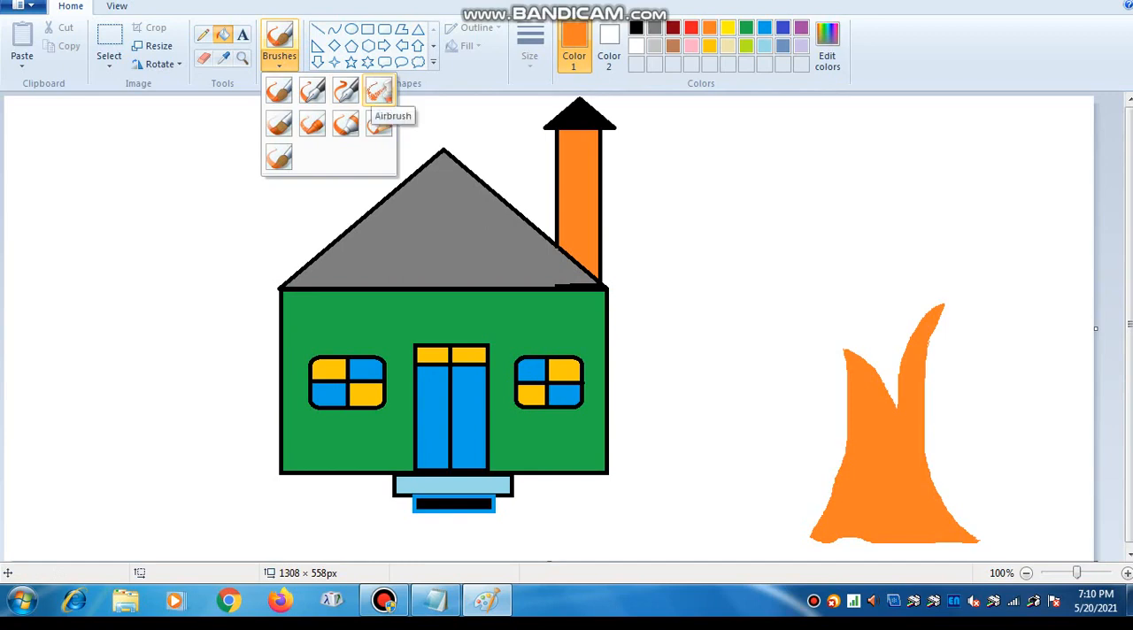
{"action": "left_click", "coordinate": [379, 90]}
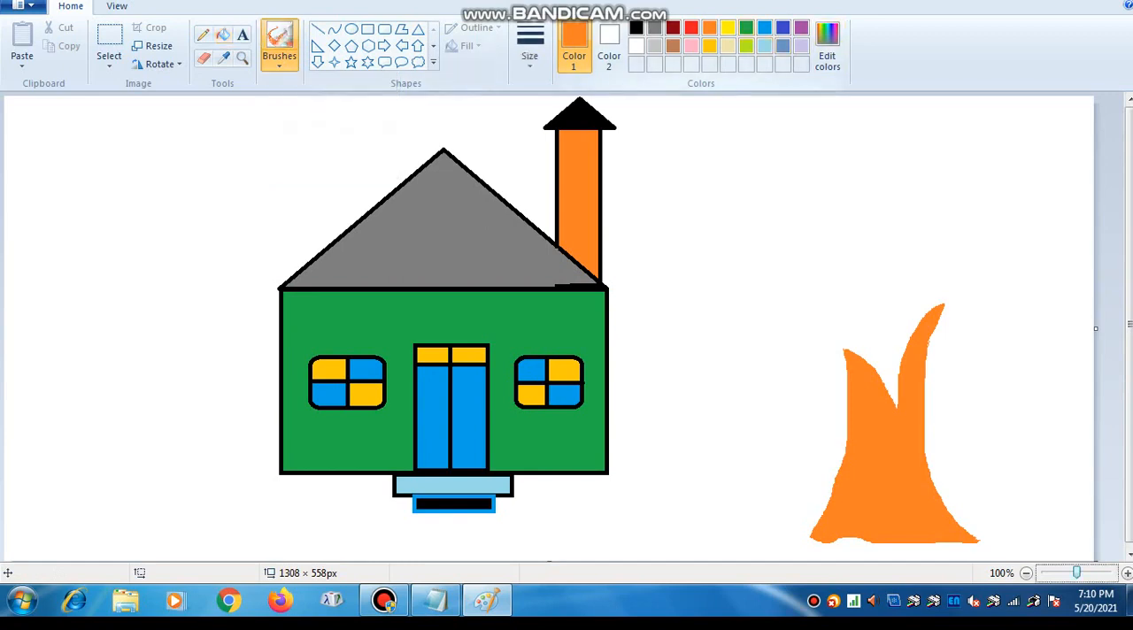
{"action": "left_click", "coordinate": [748, 28]}
{"action": "mouse_move", "coordinate": [881, 347]}
{"action": "left_mouse_down"}
{"action": "mouse_move", "coordinate": [767, 350]}
{"action": "mouse_move", "coordinate": [829, 343]}
{"action": "mouse_move", "coordinate": [784, 363]}
{"action": "mouse_move", "coordinate": [819, 389]}
{"action": "mouse_move", "coordinate": [801, 336]}
{"action": "mouse_move", "coordinate": [805, 385]}
{"action": "mouse_move", "coordinate": [857, 306]}
{"action": "mouse_move", "coordinate": [886, 389]}
{"action": "mouse_move", "coordinate": [889, 363]}
{"action": "left_mouse_up"}
{"action": "left_click", "coordinate": [530, 55]}
{"action": "left_click", "coordinate": [570, 192]}
{"action": "mouse_move", "coordinate": [934, 402]}
{"action": "left_mouse_down"}
{"action": "mouse_move", "coordinate": [960, 390]}
{"action": "mouse_move", "coordinate": [939, 363]}
{"action": "mouse_move", "coordinate": [987, 332]}
{"action": "mouse_move", "coordinate": [1025, 383]}
{"action": "mouse_move", "coordinate": [986, 339]}
{"action": "mouse_move", "coordinate": [979, 348]}
{"action": "mouse_move", "coordinate": [948, 338]}
{"action": "mouse_move", "coordinate": [872, 274]}
{"action": "mouse_move", "coordinate": [903, 284]}
{"action": "mouse_move", "coordinate": [909, 253]}
{"action": "mouse_move", "coordinate": [948, 284]}
{"action": "mouse_move", "coordinate": [912, 291]}
{"action": "mouse_move", "coordinate": [1012, 276]}
{"action": "mouse_move", "coordinate": [1040, 337]}
{"action": "mouse_move", "coordinate": [1034, 376]}
{"action": "mouse_move", "coordinate": [956, 354]}
{"action": "mouse_move", "coordinate": [810, 257]}
{"action": "mouse_move", "coordinate": [842, 276]}
{"action": "mouse_move", "coordinate": [798, 328]}
{"action": "mouse_move", "coordinate": [776, 314]}
{"action": "mouse_move", "coordinate": [798, 349]}
{"action": "mouse_move", "coordinate": [774, 323]}
{"action": "mouse_move", "coordinate": [788, 301]}
{"action": "mouse_move", "coordinate": [917, 287]}
{"action": "mouse_move", "coordinate": [982, 355]}
{"action": "mouse_move", "coordinate": [989, 407]}
{"action": "mouse_move", "coordinate": [885, 363]}
{"action": "mouse_move", "coordinate": [806, 407]}
{"action": "mouse_move", "coordinate": [761, 417]}
{"action": "mouse_move", "coordinate": [830, 385]}
{"action": "mouse_move", "coordinate": [744, 354]}
{"action": "mouse_move", "coordinate": [753, 310]}
{"action": "mouse_move", "coordinate": [857, 240]}
{"action": "mouse_move", "coordinate": [832, 243]}
{"action": "mouse_move", "coordinate": [863, 248]}
{"action": "mouse_move", "coordinate": [939, 327]}
{"action": "mouse_move", "coordinate": [974, 346]}
{"action": "mouse_move", "coordinate": [970, 358]}
{"action": "left_mouse_up"}
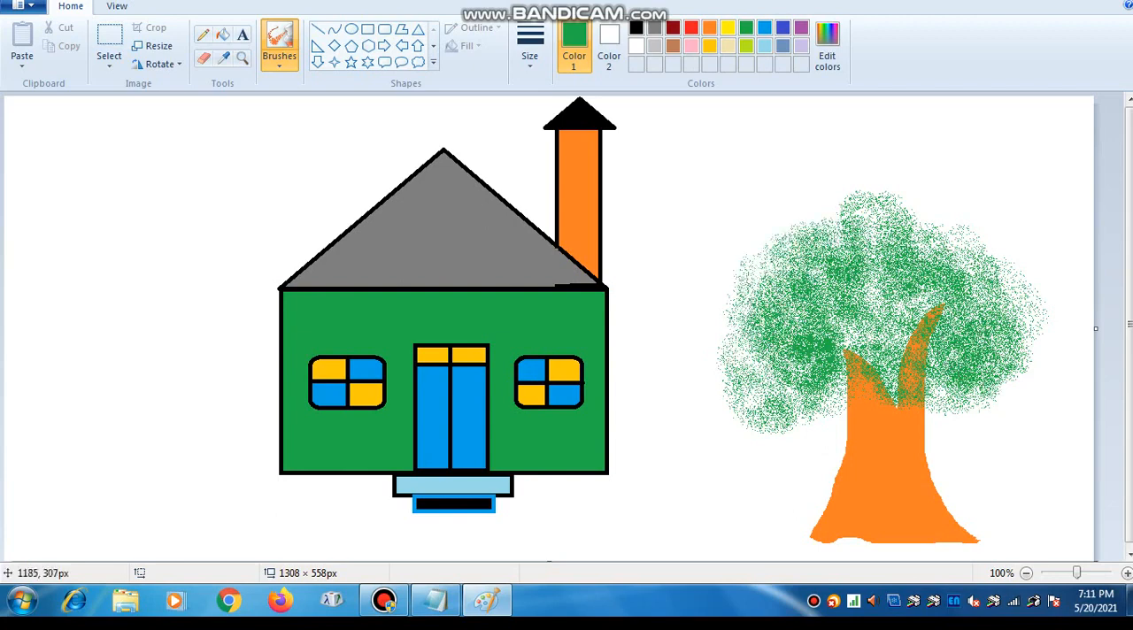
- Spray more green over both branches, the top of the trunk and the thin centre of the crown
{"action": "left_click_drag", "start_coordinate": [859, 416], "coordinate": [850, 414]}
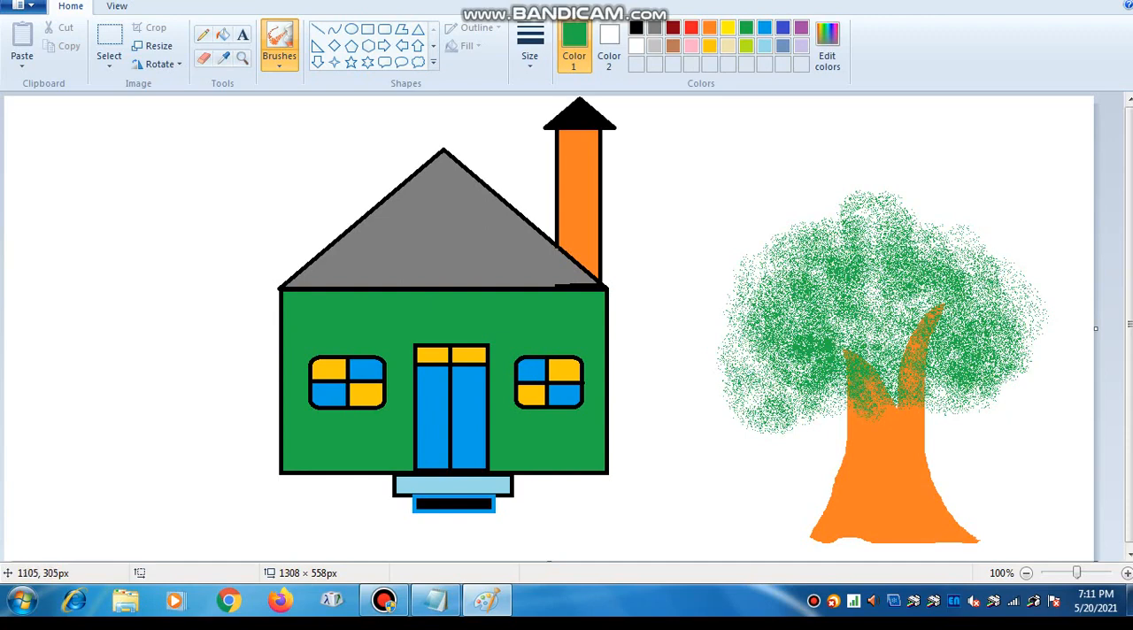
{"action": "mouse_move", "coordinate": [915, 351]}
{"action": "left_mouse_down"}
{"action": "mouse_move", "coordinate": [919, 304]}
{"action": "mouse_move", "coordinate": [873, 364]}
{"action": "mouse_move", "coordinate": [900, 311]}
{"action": "left_mouse_up"}
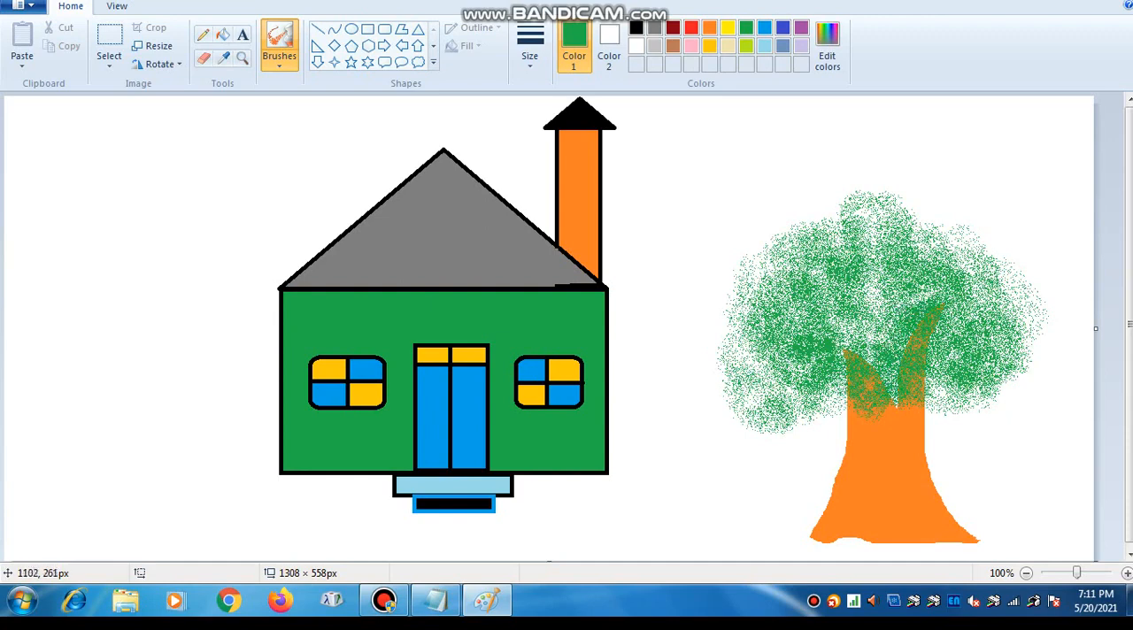
{"action": "mouse_move", "coordinate": [846, 372]}
{"action": "left_mouse_down"}
{"action": "mouse_move", "coordinate": [836, 319]}
{"action": "mouse_move", "coordinate": [877, 301]}
{"action": "mouse_move", "coordinate": [861, 286]}
{"action": "mouse_move", "coordinate": [876, 281]}
{"action": "left_mouse_up"}
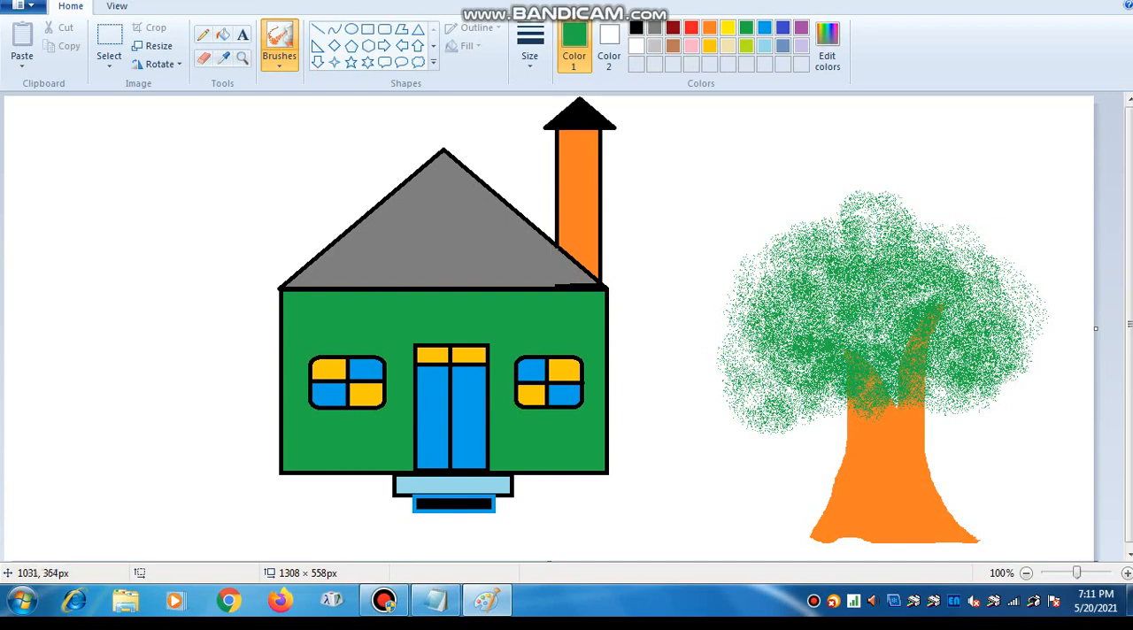
- Thicken the tree crown with more green spray just above the trunk and across its middle
{"action": "left_click_drag", "start_coordinate": [895, 400], "coordinate": [962, 398]}
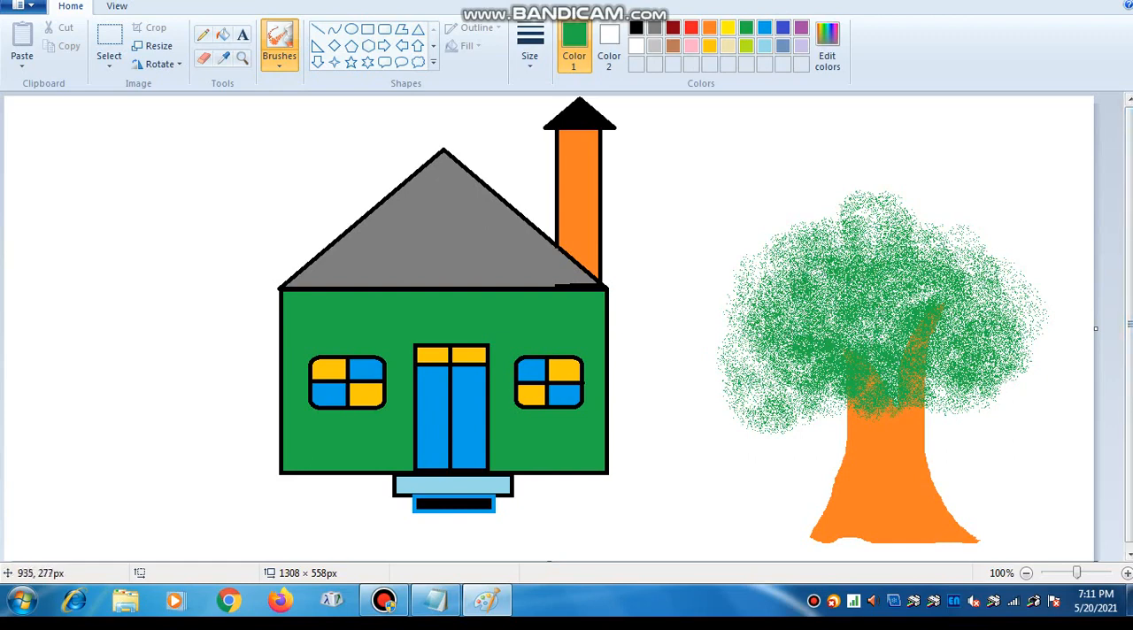
{"action": "mouse_move", "coordinate": [822, 361]}
{"action": "left_mouse_down"}
{"action": "mouse_move", "coordinate": [750, 306]}
{"action": "mouse_move", "coordinate": [788, 267]}
{"action": "mouse_move", "coordinate": [866, 241]}
{"action": "mouse_move", "coordinate": [1038, 339]}
{"action": "left_mouse_up"}
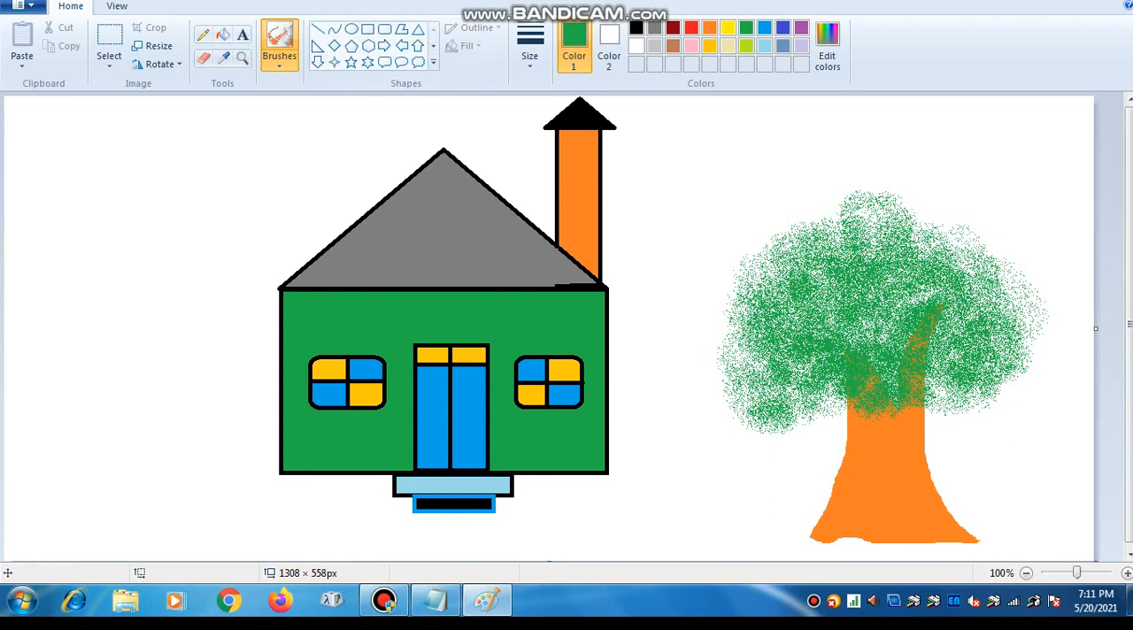
- Draw a red circle about 92 × 94 px between the chimney and the tree as a sun, and fill it with red
{"action": "left_click", "coordinate": [692, 28]}
{"action": "left_click", "coordinate": [352, 28]}
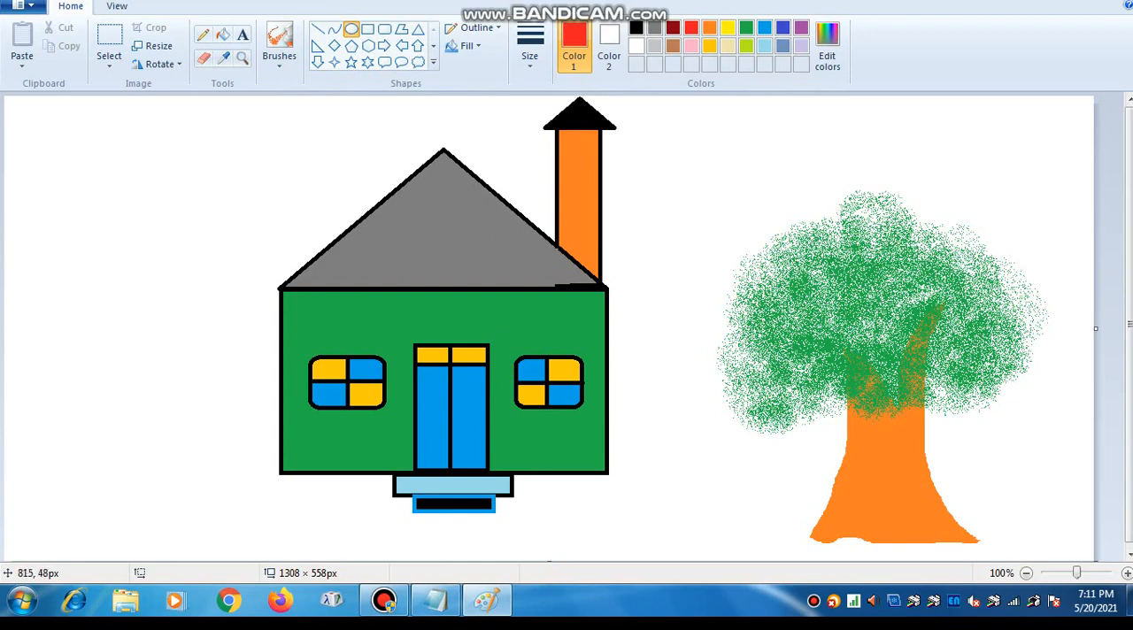
{"action": "left_click_drag", "start_coordinate": [682, 135], "coordinate": [762, 214]}
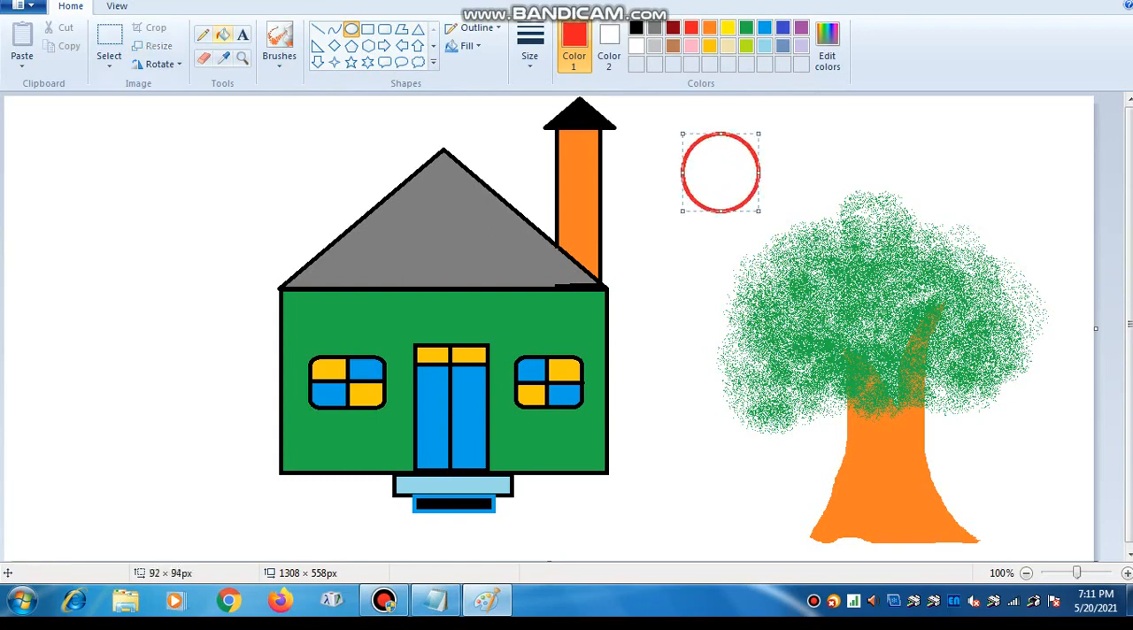
{"action": "left_click", "coordinate": [222, 34]}
{"action": "left_click", "coordinate": [748, 177]}
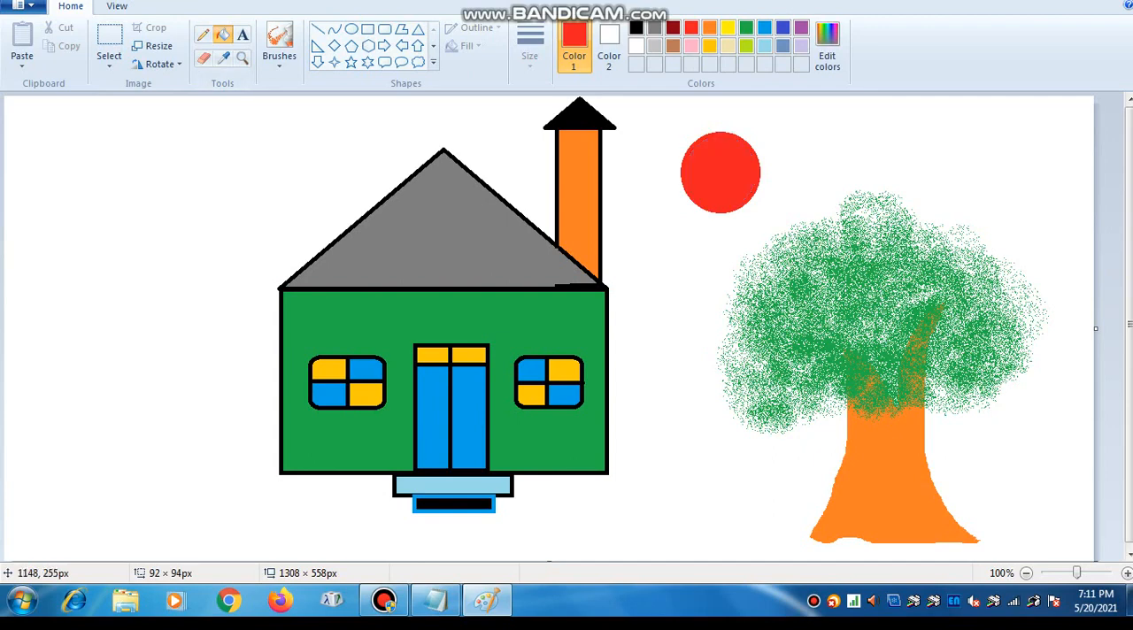
- Draw four small black birds with the Pencil beside and below the red sun
{"action": "left_click", "coordinate": [203, 34]}
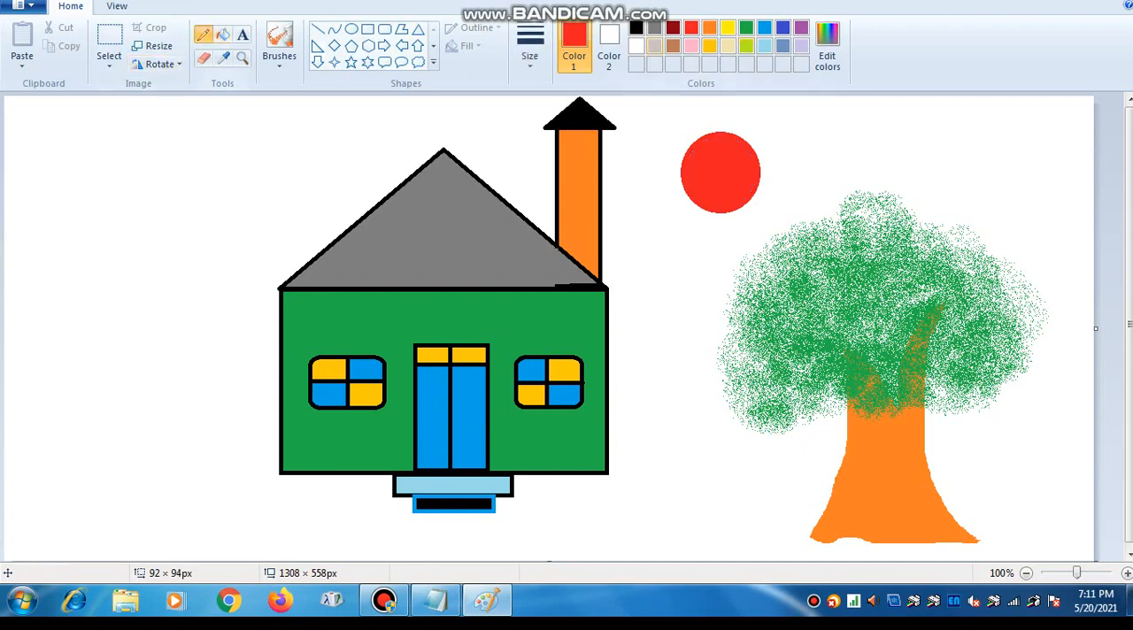
{"action": "left_click", "coordinate": [636, 27]}
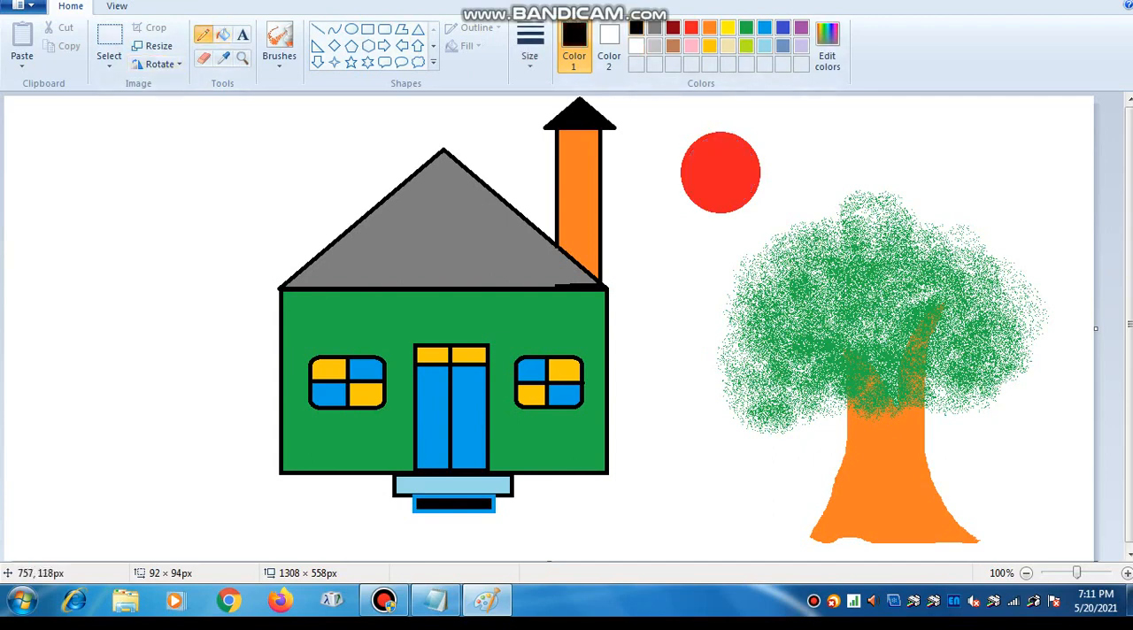
{"action": "left_click_drag", "start_coordinate": [635, 194], "coordinate": [647, 211]}
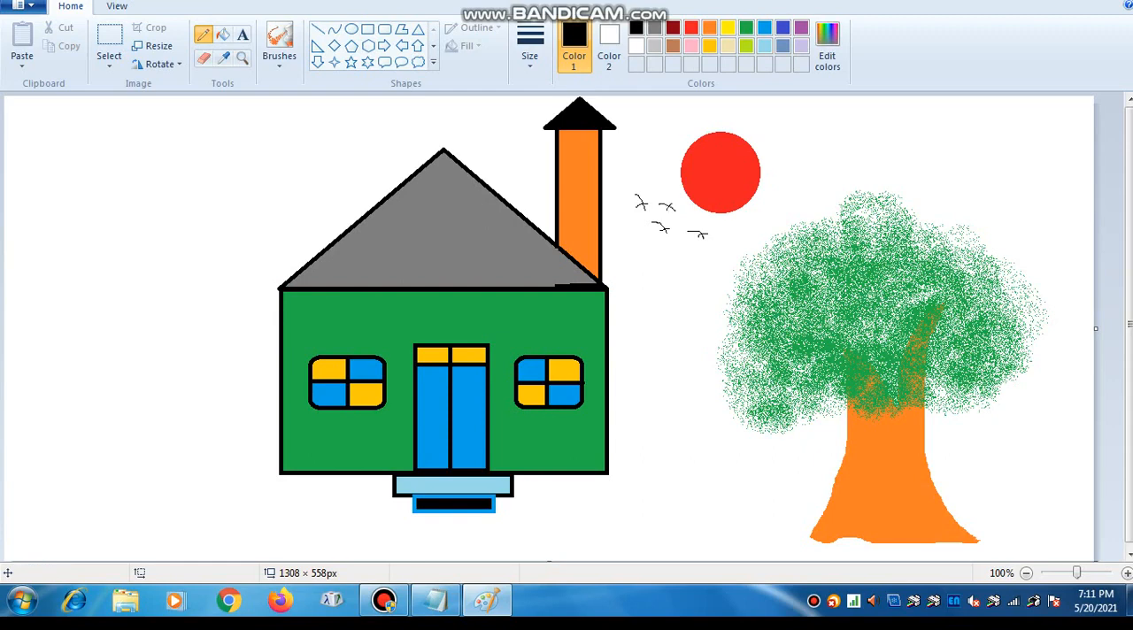
- Paint rounded light gray clouds in the sky to the left of the roof peak using the Oil brush at the thickest size
{"action": "left_click", "coordinate": [279, 49]}
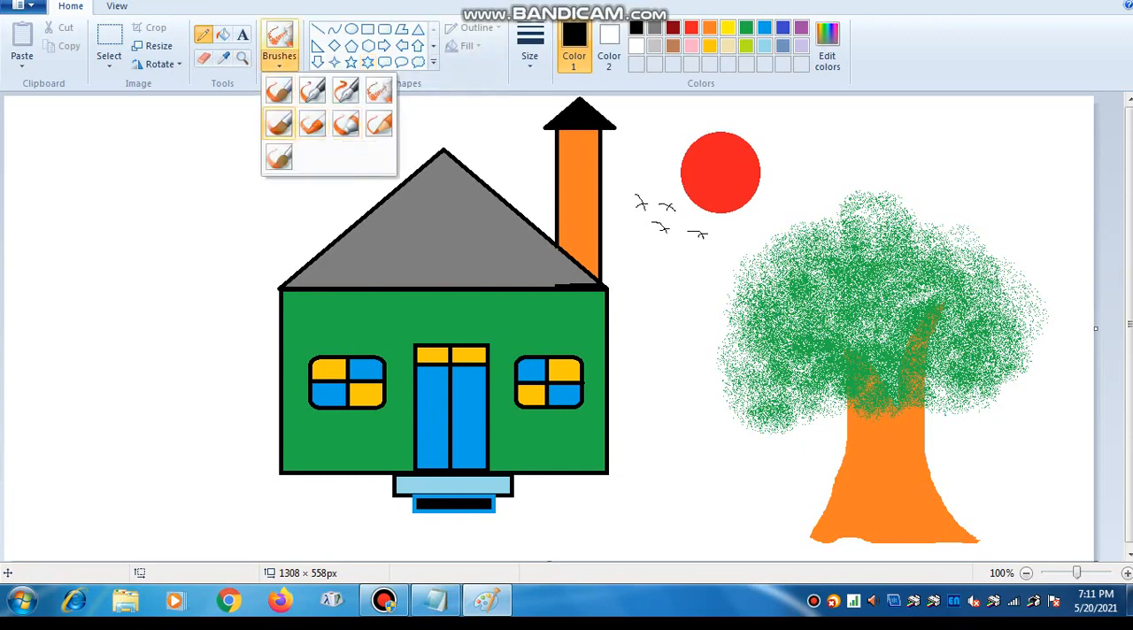
{"action": "left_click", "coordinate": [279, 124]}
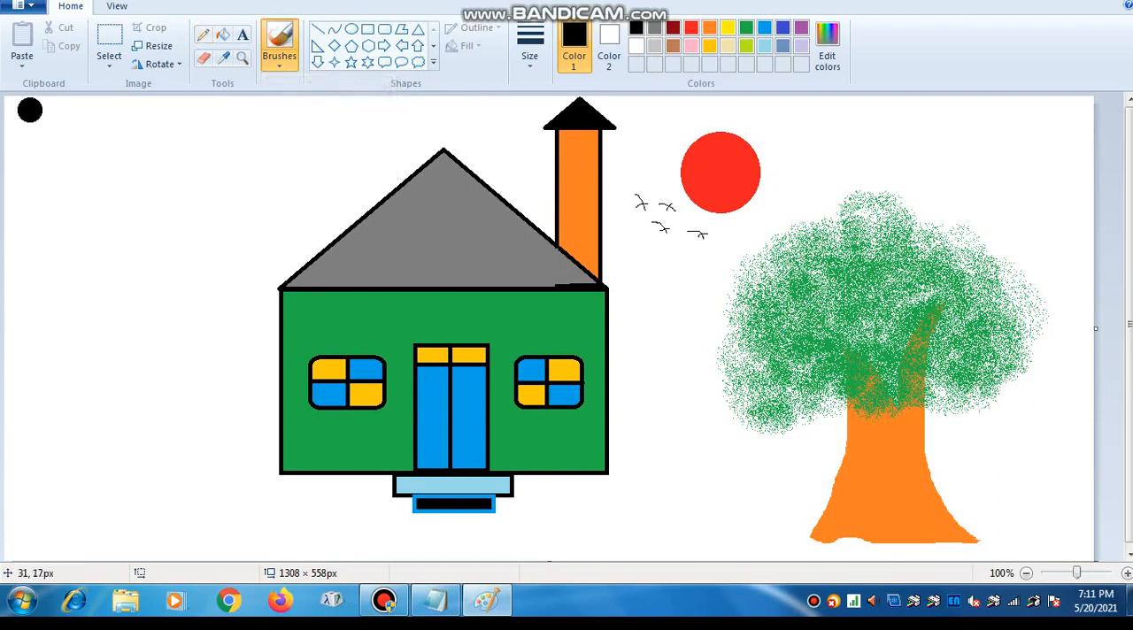
{"action": "left_click", "coordinate": [529, 44]}
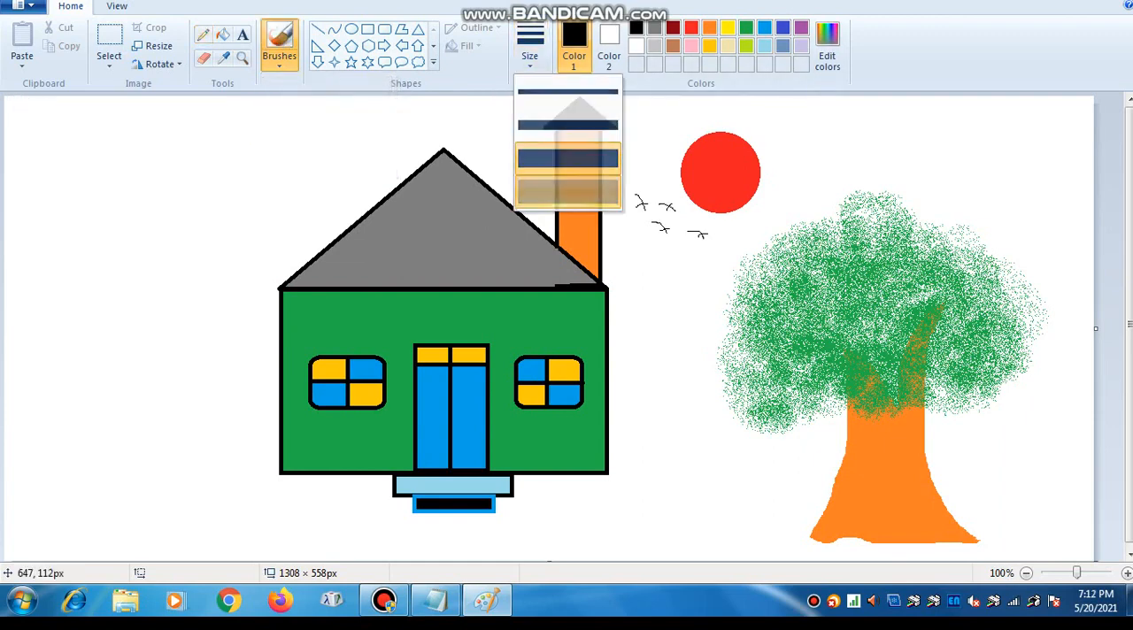
{"action": "left_click", "coordinate": [569, 195]}
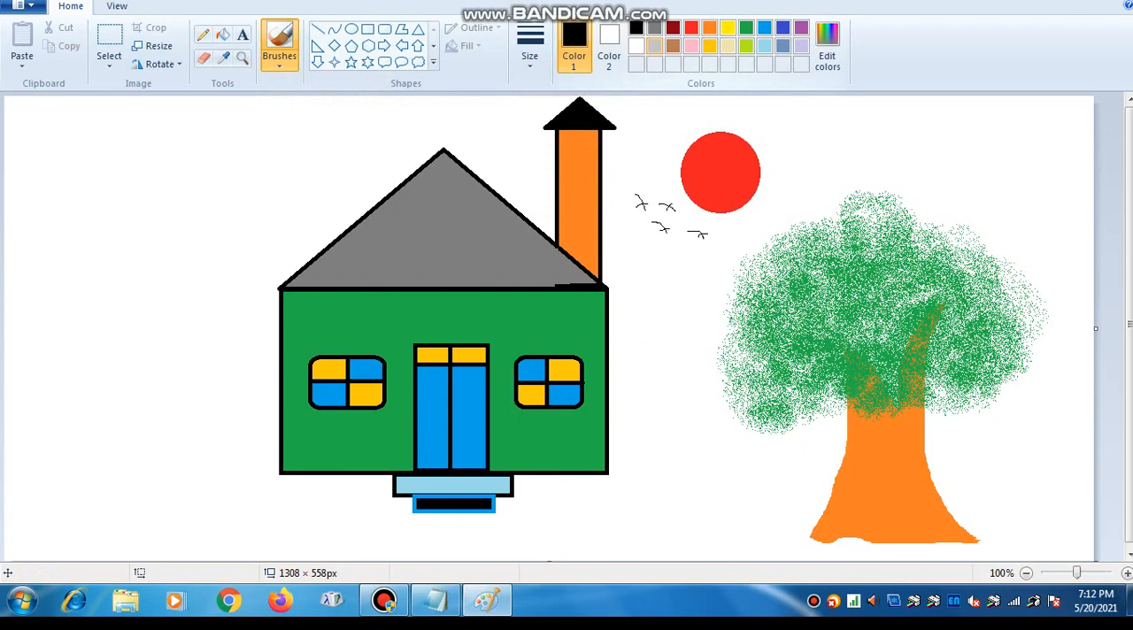
{"action": "left_click", "coordinate": [655, 45]}
{"action": "mouse_move", "coordinate": [9, 124]}
{"action": "left_mouse_down"}
{"action": "mouse_move", "coordinate": [68, 130]}
{"action": "mouse_move", "coordinate": [129, 105]}
{"action": "mouse_move", "coordinate": [5, 105]}
{"action": "mouse_move", "coordinate": [201, 123]}
{"action": "mouse_move", "coordinate": [199, 104]}
{"action": "mouse_move", "coordinate": [136, 118]}
{"action": "mouse_move", "coordinate": [187, 122]}
{"action": "left_mouse_up"}
{"action": "mouse_move", "coordinate": [66, 151]}
{"action": "left_mouse_down"}
{"action": "mouse_move", "coordinate": [126, 200]}
{"action": "mouse_move", "coordinate": [138, 174]}
{"action": "mouse_move", "coordinate": [117, 194]}
{"action": "mouse_move", "coordinate": [98, 177]}
{"action": "mouse_move", "coordinate": [176, 165]}
{"action": "mouse_move", "coordinate": [182, 174]}
{"action": "mouse_move", "coordinate": [206, 146]}
{"action": "mouse_move", "coordinate": [251, 149]}
{"action": "mouse_move", "coordinate": [259, 94]}
{"action": "mouse_move", "coordinate": [342, 112]}
{"action": "left_mouse_up"}
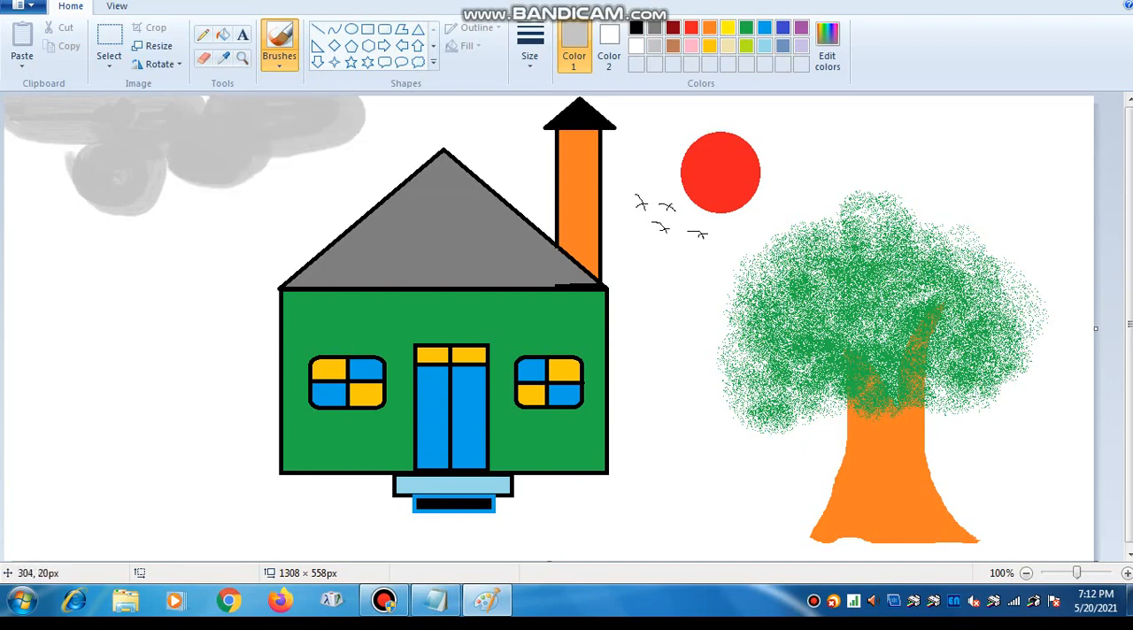
{"action": "mouse_move", "coordinate": [83, 169]}
{"action": "left_mouse_down"}
{"action": "mouse_move", "coordinate": [56, 171]}
{"action": "mouse_move", "coordinate": [86, 174]}
{"action": "mouse_move", "coordinate": [70, 174]}
{"action": "left_mouse_up"}
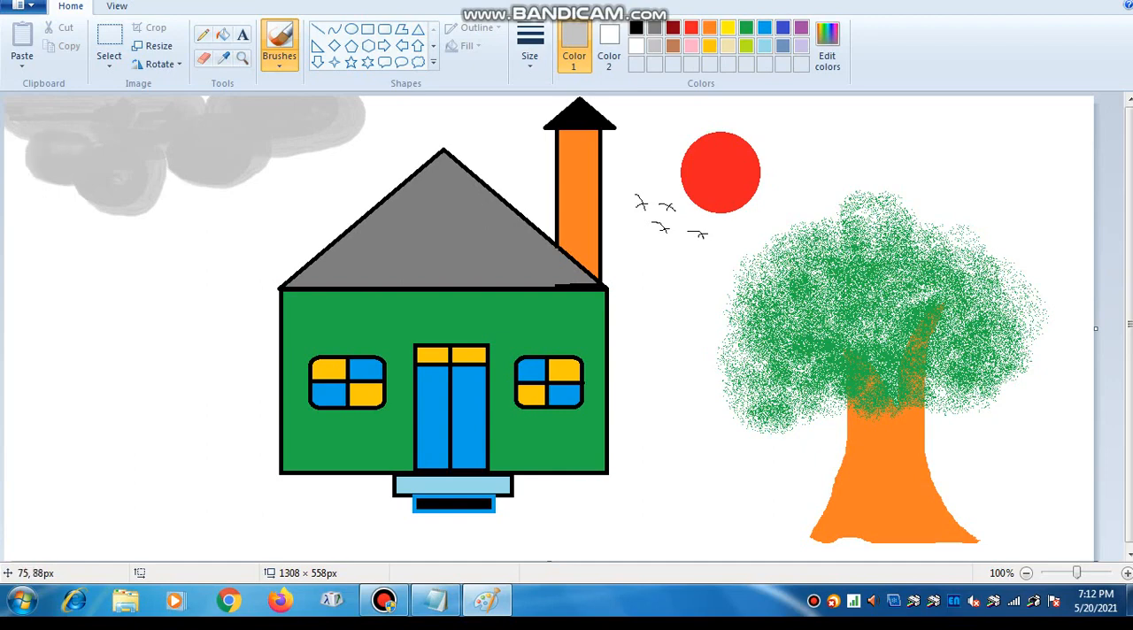
{"action": "mouse_move", "coordinate": [379, 120]}
{"action": "left_mouse_down"}
{"action": "mouse_move", "coordinate": [371, 107]}
{"action": "mouse_move", "coordinate": [422, 109]}
{"action": "left_mouse_up"}
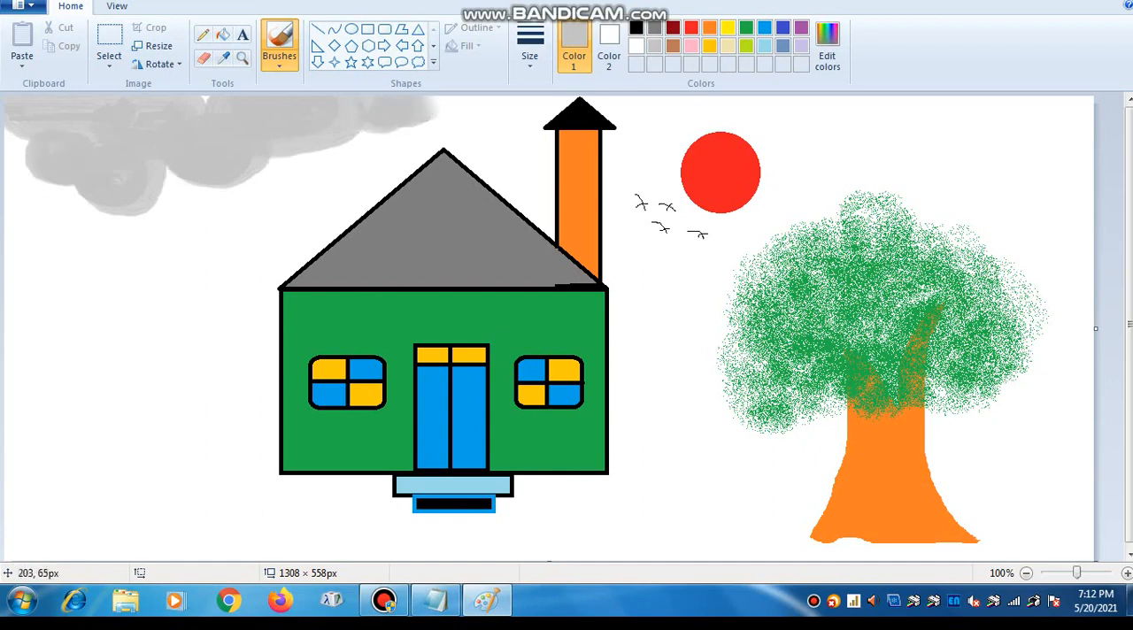
{"action": "left_click_drag", "start_coordinate": [184, 155], "coordinate": [11, 164]}
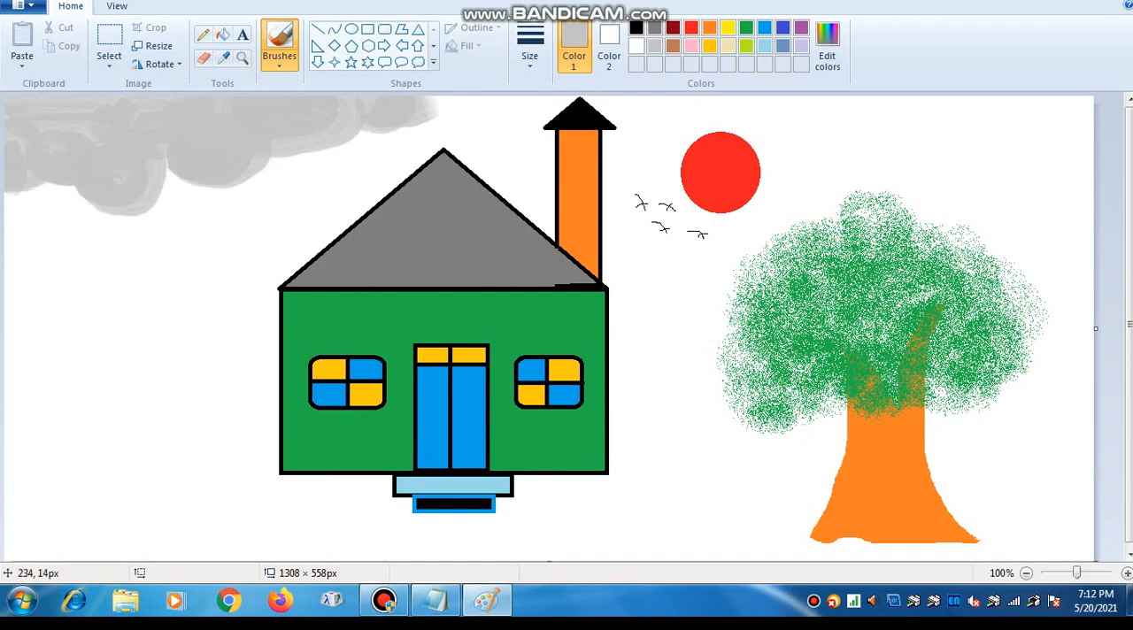
- Paint a matching bank of light gray clouds in the sky above the tree, out to the canvas edge
{"action": "mouse_move", "coordinate": [806, 117]}
{"action": "left_mouse_down"}
{"action": "mouse_move", "coordinate": [858, 141]}
{"action": "mouse_move", "coordinate": [891, 118]}
{"action": "mouse_move", "coordinate": [881, 110]}
{"action": "mouse_move", "coordinate": [956, 135]}
{"action": "mouse_move", "coordinate": [958, 123]}
{"action": "mouse_move", "coordinate": [986, 149]}
{"action": "mouse_move", "coordinate": [997, 129]}
{"action": "mouse_move", "coordinate": [1018, 166]}
{"action": "mouse_move", "coordinate": [1067, 164]}
{"action": "mouse_move", "coordinate": [1076, 137]}
{"action": "mouse_move", "coordinate": [1063, 133]}
{"action": "mouse_move", "coordinate": [1080, 106]}
{"action": "mouse_move", "coordinate": [1022, 115]}
{"action": "mouse_move", "coordinate": [1058, 111]}
{"action": "mouse_move", "coordinate": [1024, 98]}
{"action": "left_mouse_up"}
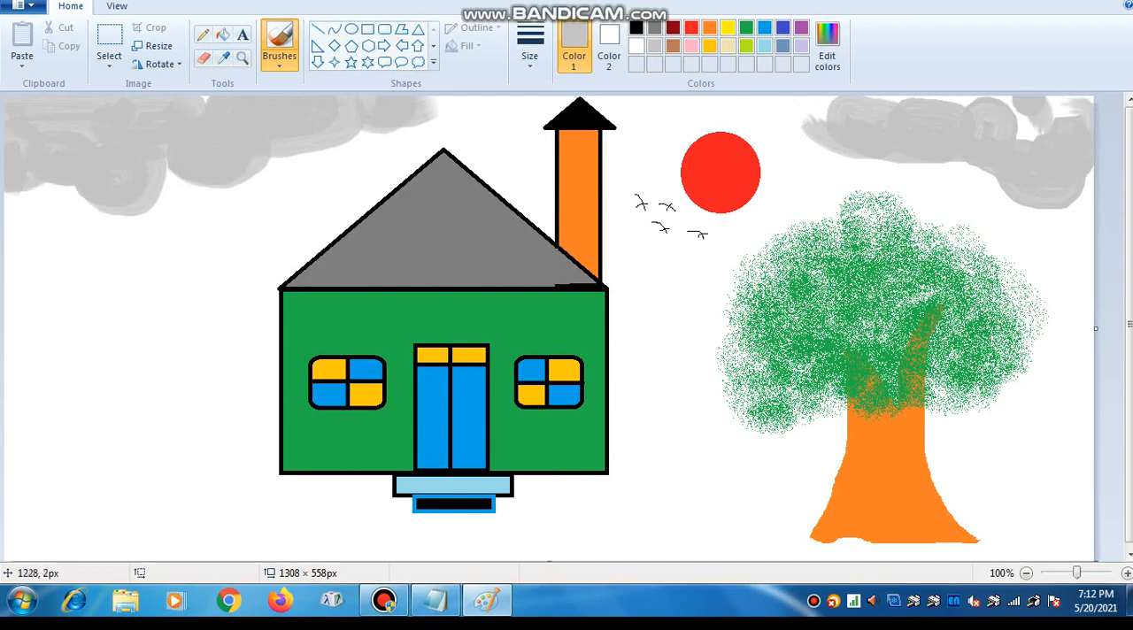
{"action": "mouse_move", "coordinate": [1092, 97]}
{"action": "left_mouse_down"}
{"action": "mouse_move", "coordinate": [1068, 128]}
{"action": "mouse_move", "coordinate": [1006, 143]}
{"action": "left_mouse_up"}
{"action": "mouse_move", "coordinate": [921, 124]}
{"action": "left_mouse_down"}
{"action": "mouse_move", "coordinate": [802, 133]}
{"action": "mouse_move", "coordinate": [828, 168]}
{"action": "mouse_move", "coordinate": [921, 177]}
{"action": "left_mouse_up"}
{"action": "mouse_move", "coordinate": [980, 159]}
{"action": "left_mouse_down"}
{"action": "mouse_move", "coordinate": [993, 167]}
{"action": "mouse_move", "coordinate": [848, 168]}
{"action": "mouse_move", "coordinate": [881, 147]}
{"action": "mouse_move", "coordinate": [852, 138]}
{"action": "left_mouse_up"}
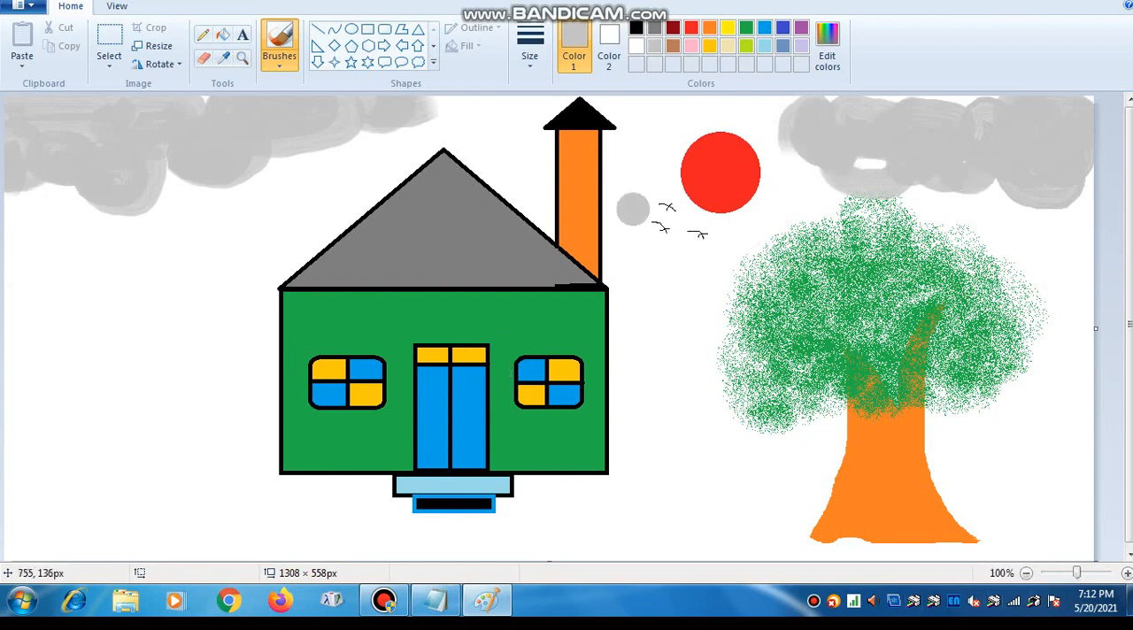
- Spray a band of lime green grass along the bottom of the whole picture with the Airbrush
{"action": "left_click", "coordinate": [747, 46]}
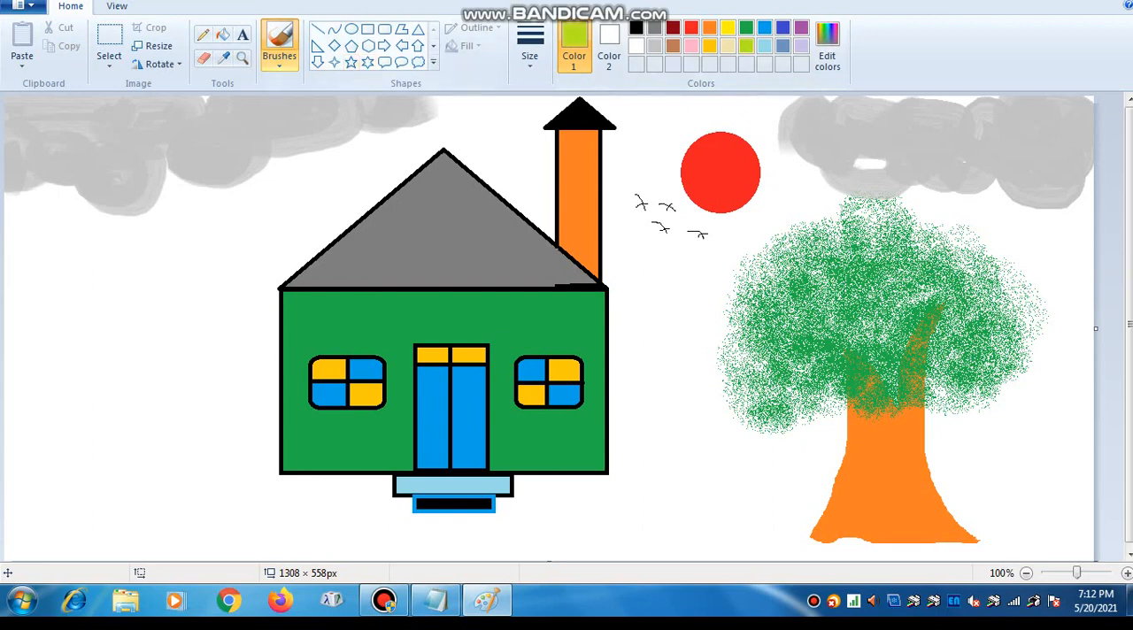
{"action": "left_click", "coordinate": [279, 62]}
{"action": "left_click", "coordinate": [379, 90]}
{"action": "mouse_move", "coordinate": [818, 553]}
{"action": "left_mouse_down"}
{"action": "mouse_move", "coordinate": [955, 552]}
{"action": "mouse_move", "coordinate": [1024, 534]}
{"action": "mouse_move", "coordinate": [981, 549]}
{"action": "mouse_move", "coordinate": [1067, 542]}
{"action": "mouse_move", "coordinate": [893, 542]}
{"action": "left_mouse_up"}
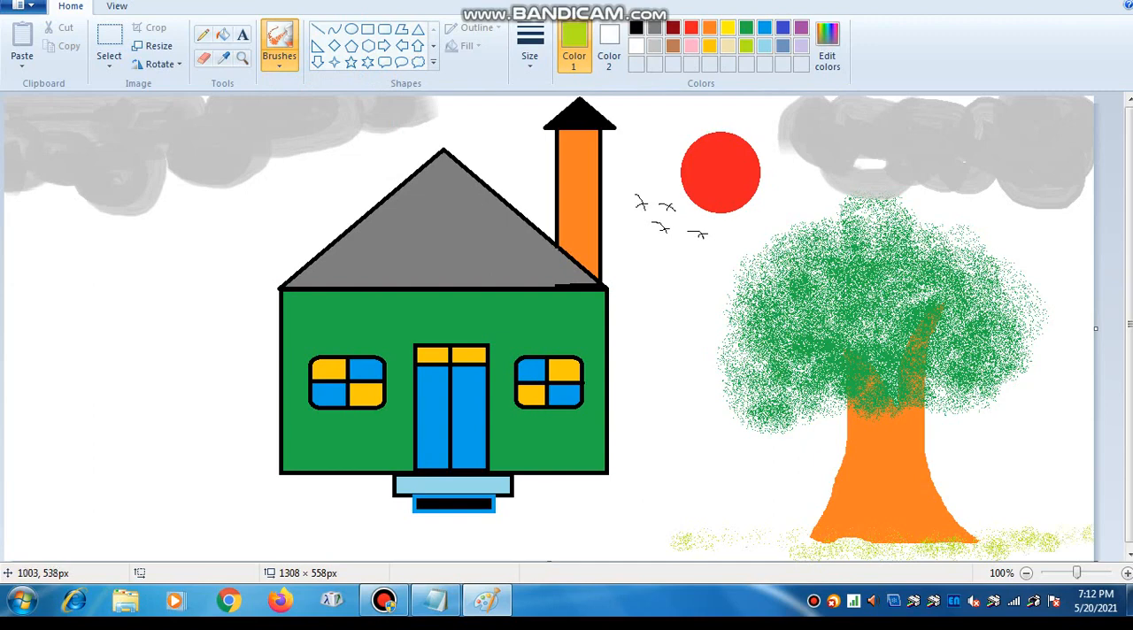
{"action": "left_click_drag", "start_coordinate": [695, 551], "coordinate": [762, 528]}
{"action": "mouse_move", "coordinate": [695, 554]}
{"action": "left_mouse_down"}
{"action": "mouse_move", "coordinate": [585, 553]}
{"action": "mouse_move", "coordinate": [580, 564]}
{"action": "mouse_move", "coordinate": [439, 550]}
{"action": "mouse_move", "coordinate": [363, 558]}
{"action": "mouse_move", "coordinate": [395, 562]}
{"action": "mouse_move", "coordinate": [302, 548]}
{"action": "mouse_move", "coordinate": [353, 559]}
{"action": "mouse_move", "coordinate": [301, 559]}
{"action": "mouse_move", "coordinate": [238, 542]}
{"action": "mouse_move", "coordinate": [213, 562]}
{"action": "mouse_move", "coordinate": [236, 546]}
{"action": "mouse_move", "coordinate": [114, 557]}
{"action": "mouse_move", "coordinate": [157, 549]}
{"action": "mouse_move", "coordinate": [104, 548]}
{"action": "mouse_move", "coordinate": [536, 558]}
{"action": "mouse_move", "coordinate": [546, 557]}
{"action": "mouse_move", "coordinate": [518, 557]}
{"action": "mouse_move", "coordinate": [621, 537]}
{"action": "mouse_move", "coordinate": [775, 537]}
{"action": "mouse_move", "coordinate": [815, 550]}
{"action": "mouse_move", "coordinate": [926, 541]}
{"action": "left_mouse_up"}
{"action": "mouse_move", "coordinate": [1018, 549]}
{"action": "left_mouse_down"}
{"action": "mouse_move", "coordinate": [973, 527]}
{"action": "mouse_move", "coordinate": [1019, 549]}
{"action": "mouse_move", "coordinate": [1059, 549]}
{"action": "mouse_move", "coordinate": [1077, 532]}
{"action": "mouse_move", "coordinate": [200, 543]}
{"action": "mouse_move", "coordinate": [60, 534]}
{"action": "mouse_move", "coordinate": [140, 540]}
{"action": "left_mouse_up"}
{"action": "mouse_move", "coordinate": [71, 539]}
{"action": "left_mouse_down"}
{"action": "mouse_move", "coordinate": [498, 515]}
{"action": "mouse_move", "coordinate": [1034, 511]}
{"action": "mouse_move", "coordinate": [1084, 552]}
{"action": "left_mouse_up"}
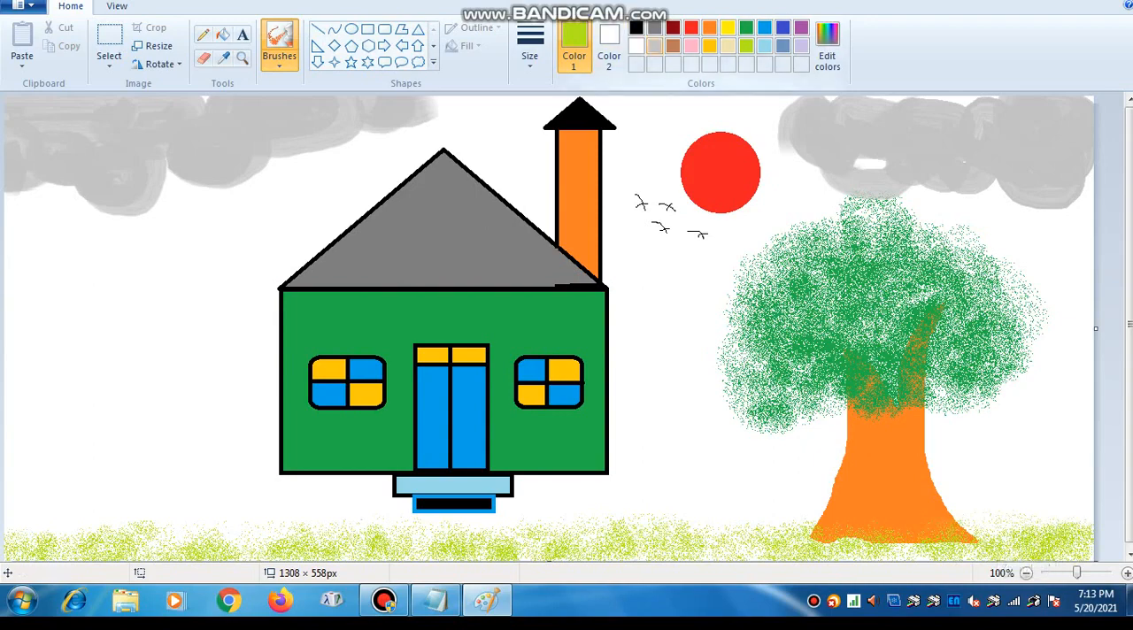
- Draw two black-outlined bench rectangles beside the trunk: a backrest about 133 × 25 px and an offset seat below about 129 × 16 px
{"action": "left_click", "coordinate": [367, 29]}
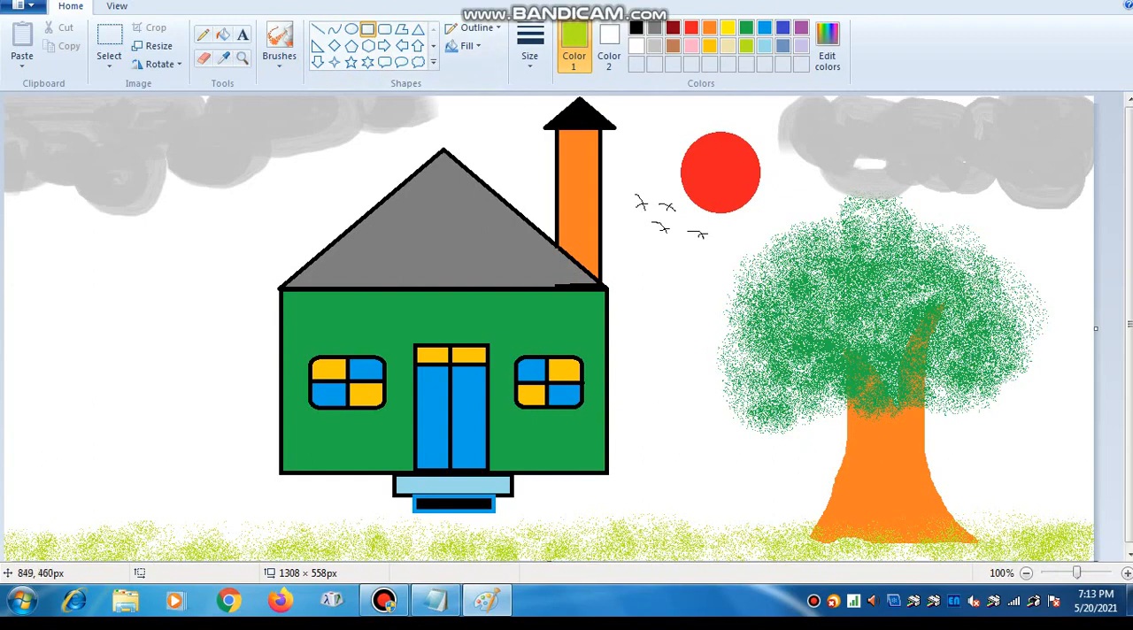
{"action": "left_click", "coordinate": [637, 28]}
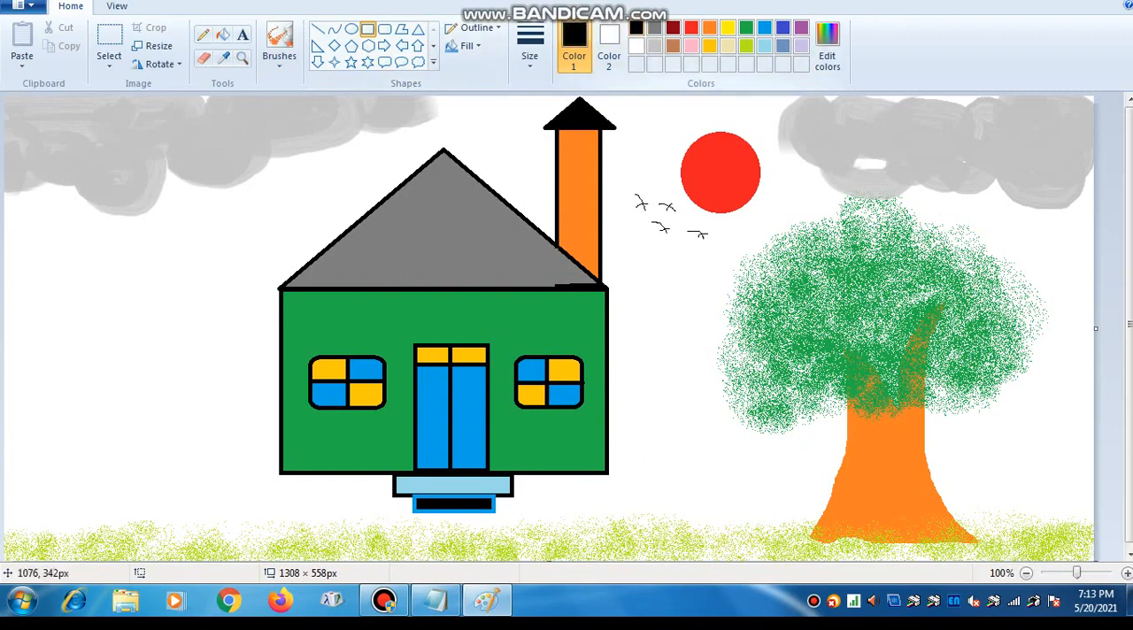
{"action": "left_click_drag", "start_coordinate": [957, 495], "coordinate": [1072, 516]}
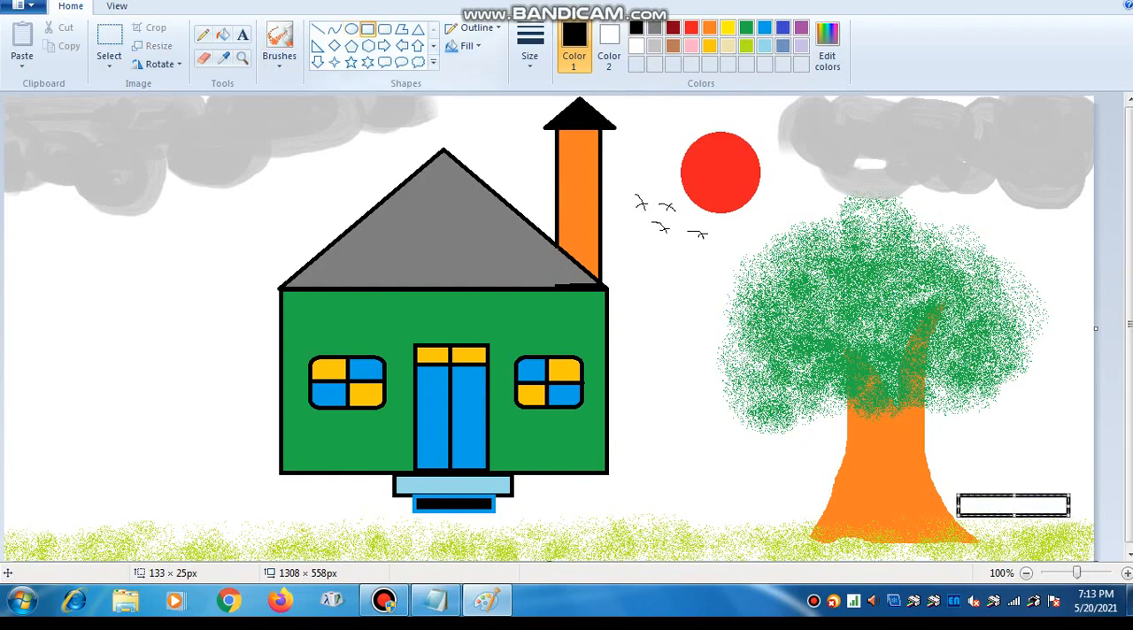
{"action": "left_click_drag", "start_coordinate": [977, 517], "coordinate": [1061, 533]}
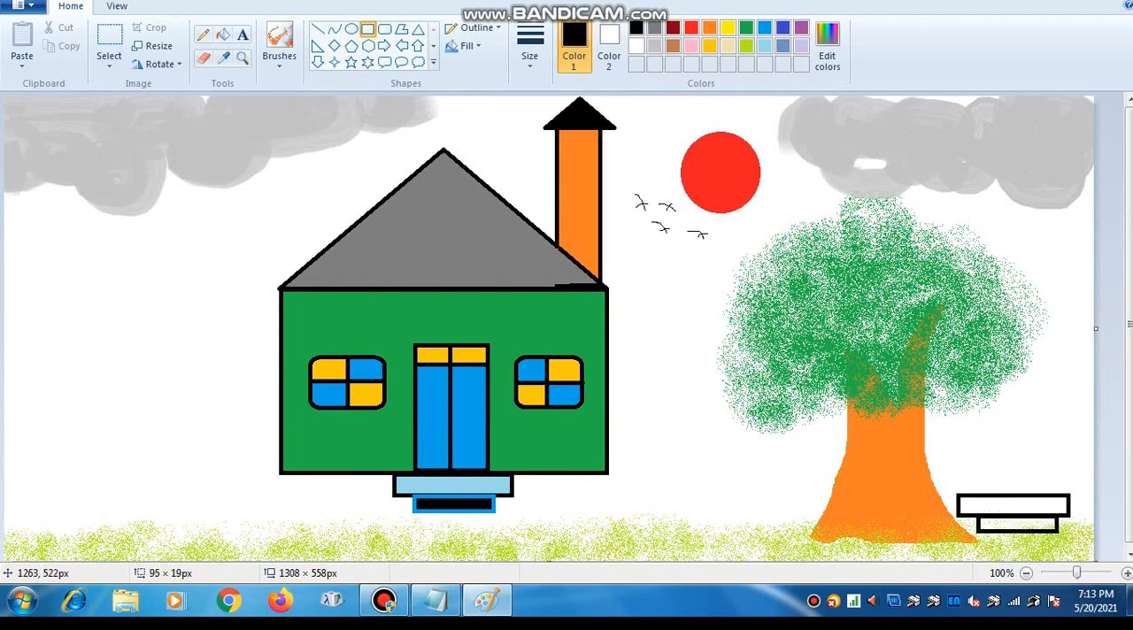
{"action": "left_click_drag", "start_coordinate": [1061, 533], "coordinate": [1088, 529]}
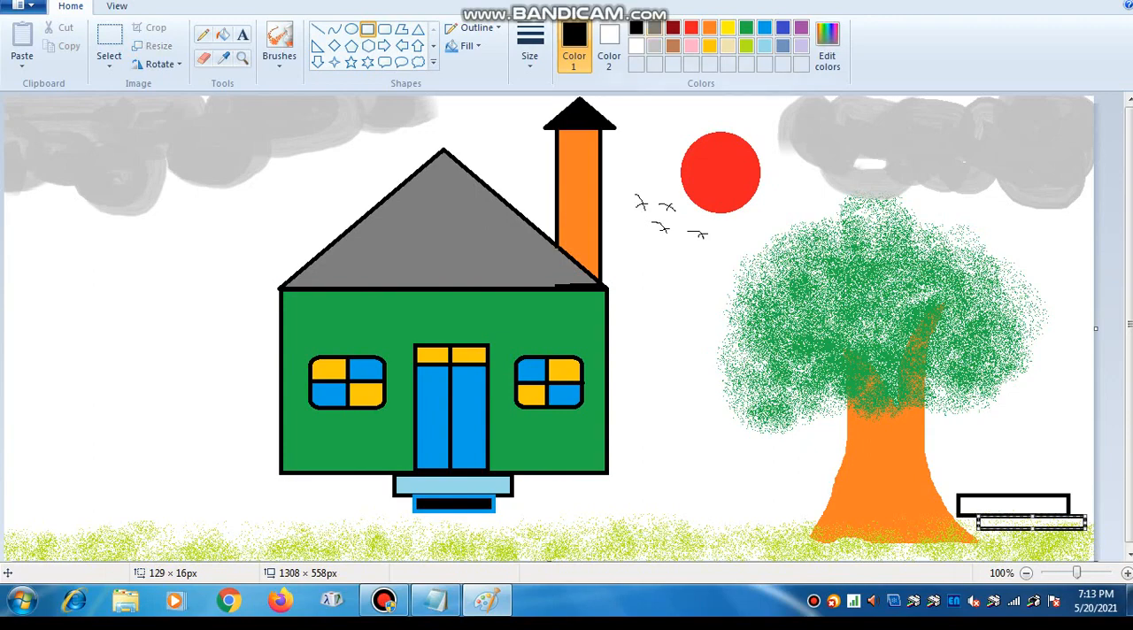
- Fill the bench seat with black, and try the same fill on the backrest before undoing it
{"action": "left_click", "coordinate": [222, 35]}
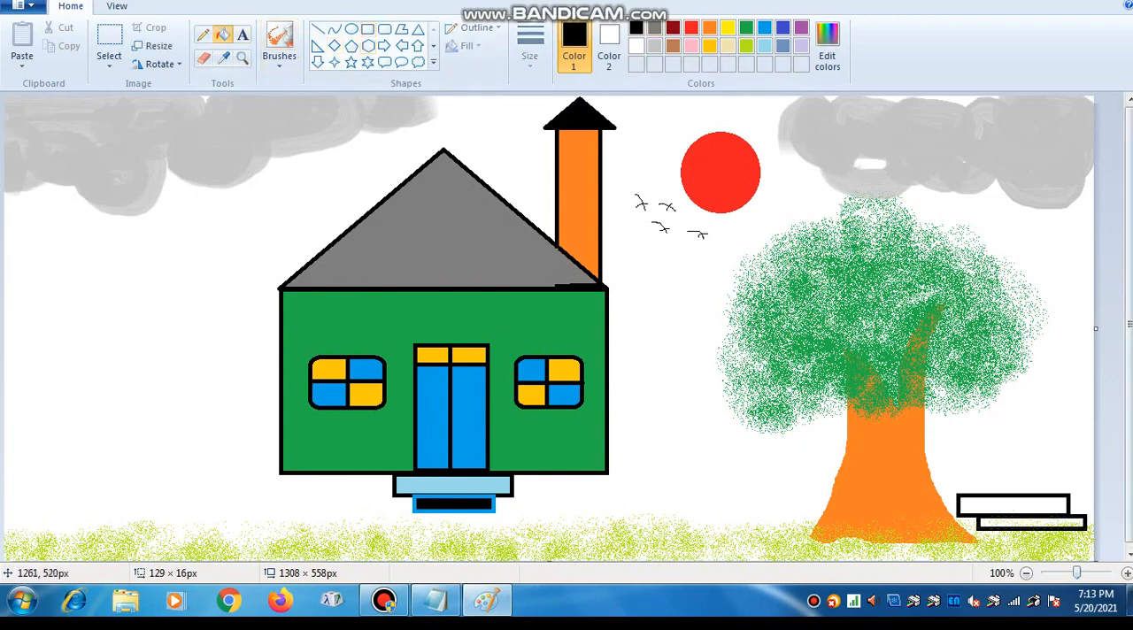
{"action": "left_click", "coordinate": [1053, 521]}
{"action": "left_click", "coordinate": [1013, 506]}
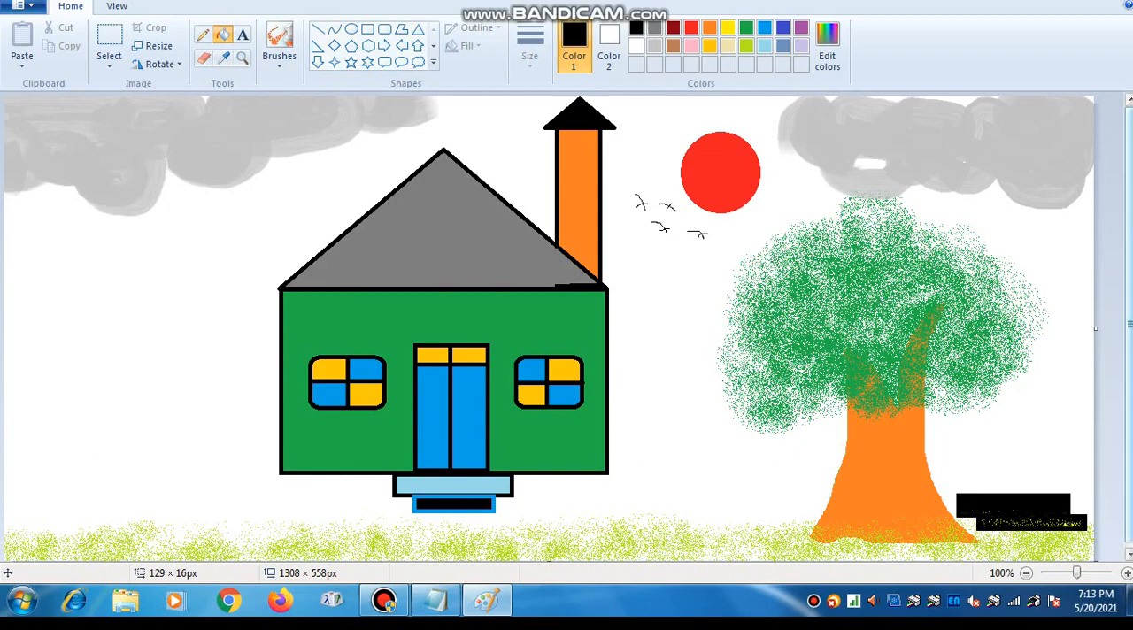
{"action": "key", "text": "ctrl+z"}
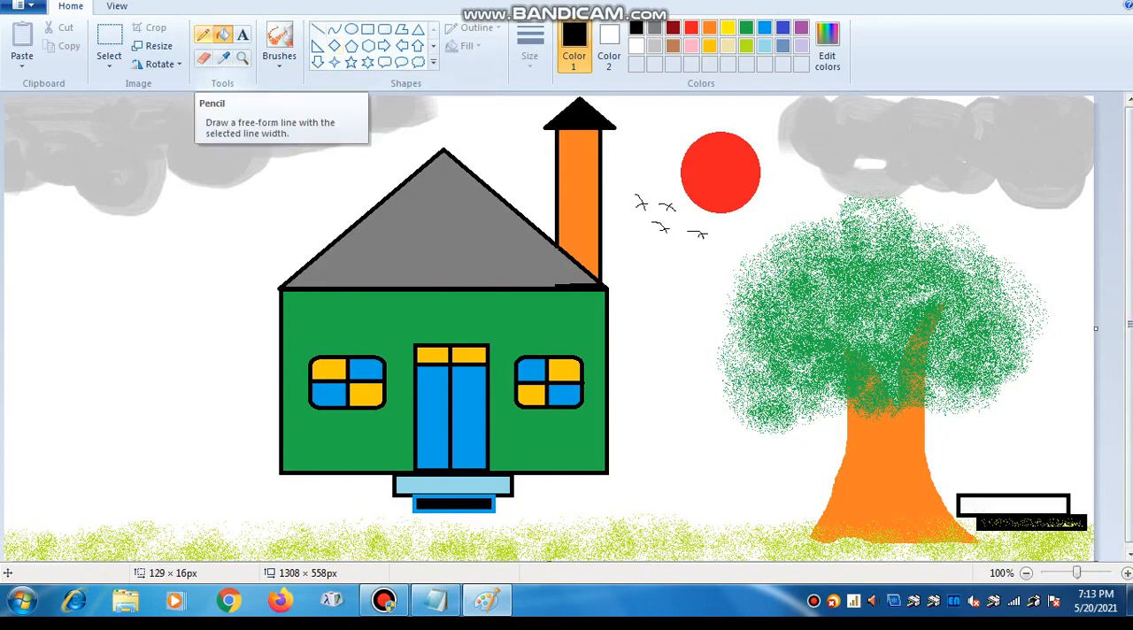
- Draw short black legs under both ends of the bench with the Line tool, plus a slanted brace joining the backrest leg to the seat
{"action": "left_click", "coordinate": [317, 29]}
{"action": "left_click_drag", "start_coordinate": [979, 529], "coordinate": [979, 549]}
{"action": "key", "text": "ctrl+z"}
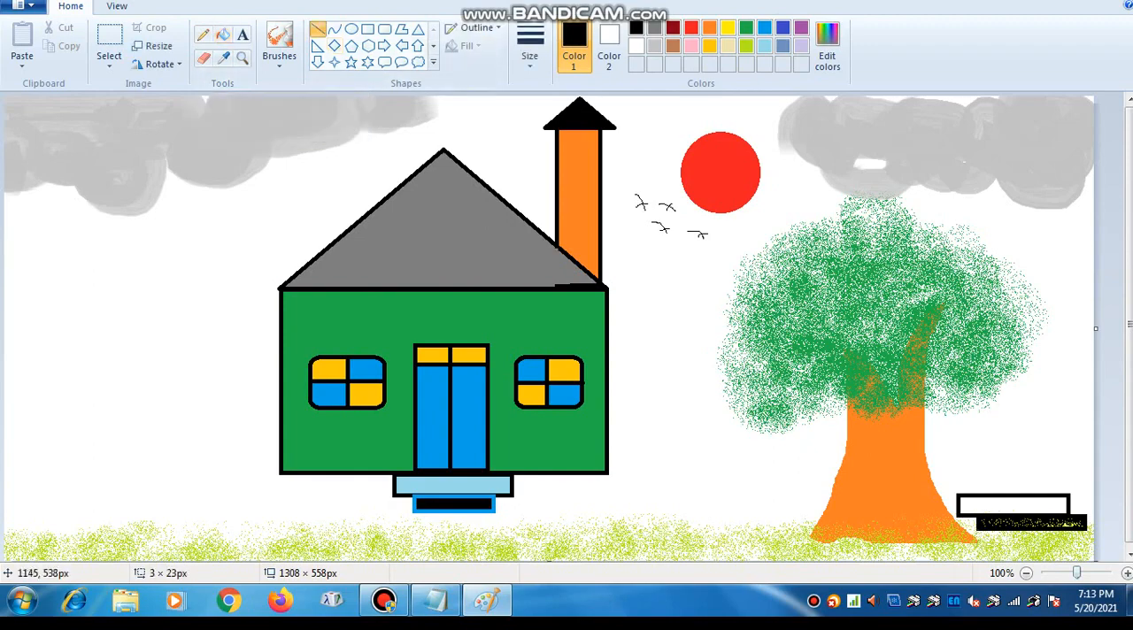
{"action": "mouse_move", "coordinate": [975, 530]}
{"action": "left_mouse_down"}
{"action": "mouse_move", "coordinate": [978, 549]}
{"action": "mouse_move", "coordinate": [958, 524]}
{"action": "mouse_move", "coordinate": [959, 533]}
{"action": "left_mouse_up"}
{"action": "left_click_drag", "start_coordinate": [1083, 527], "coordinate": [1087, 545]}
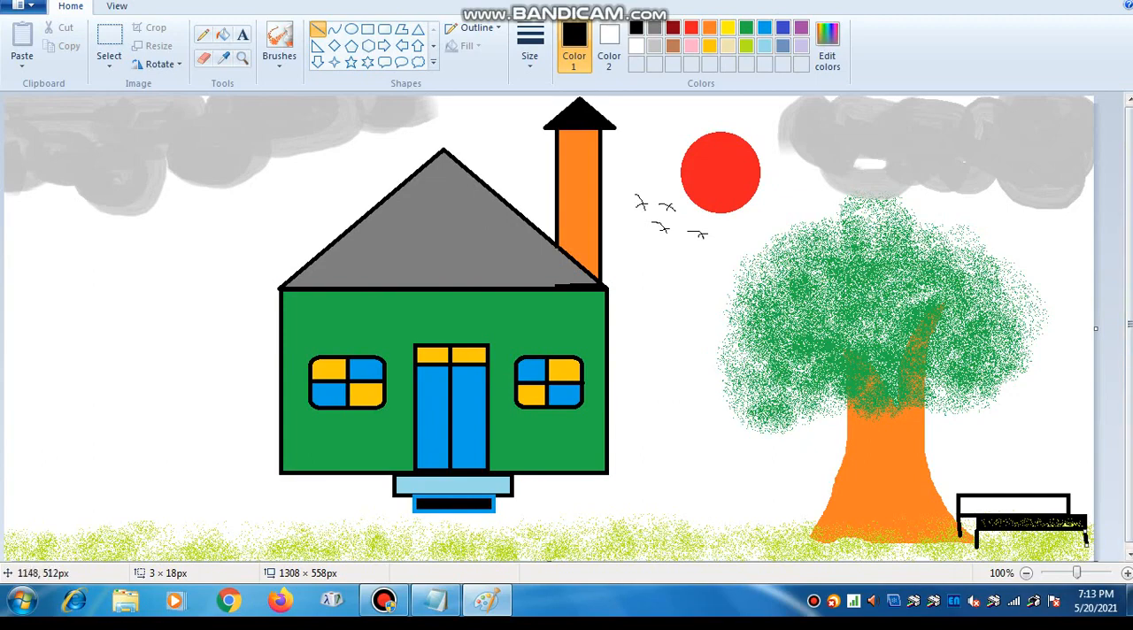
{"action": "left_click_drag", "start_coordinate": [959, 523], "coordinate": [977, 531]}
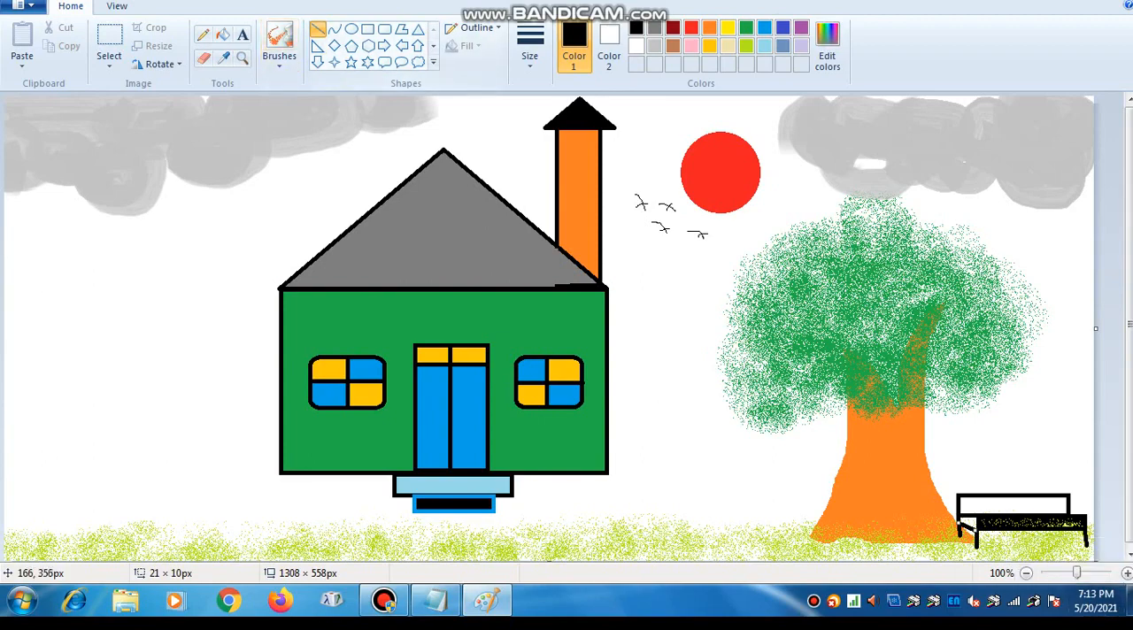
- Draw a black antenna left of the house with a pole about 256 px tall, a slanted bar about 210 × 85 px and seven short cross strokes
{"action": "left_click_drag", "start_coordinate": [141, 306], "coordinate": [142, 519]}
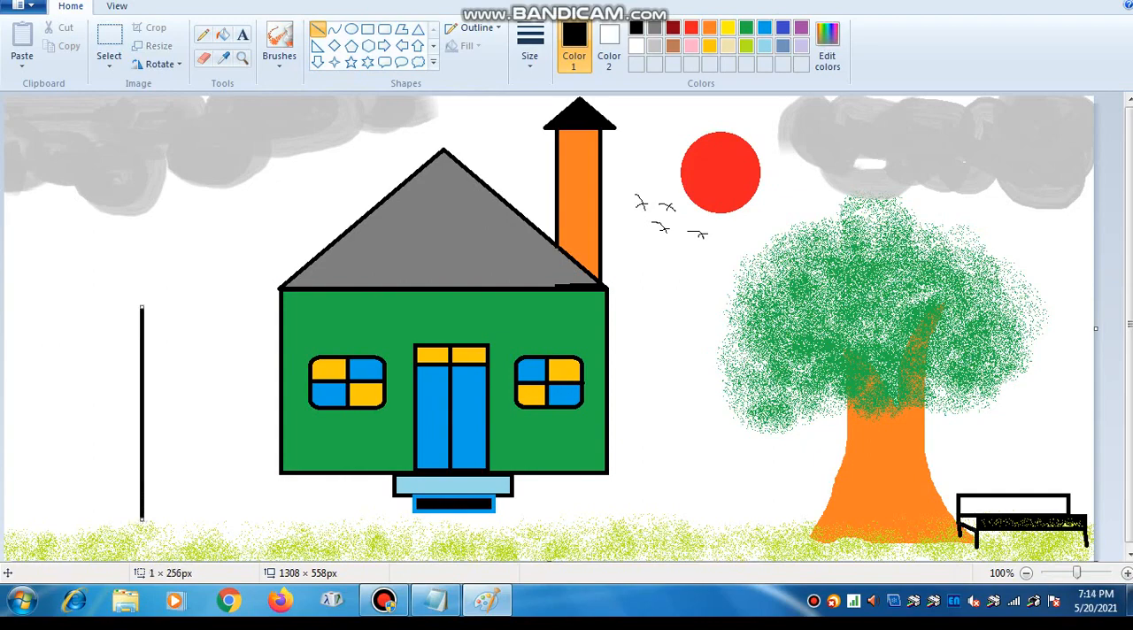
{"action": "left_click_drag", "start_coordinate": [64, 328], "coordinate": [230, 269]}
{"action": "left_click_drag", "start_coordinate": [232, 328], "coordinate": [183, 290]}
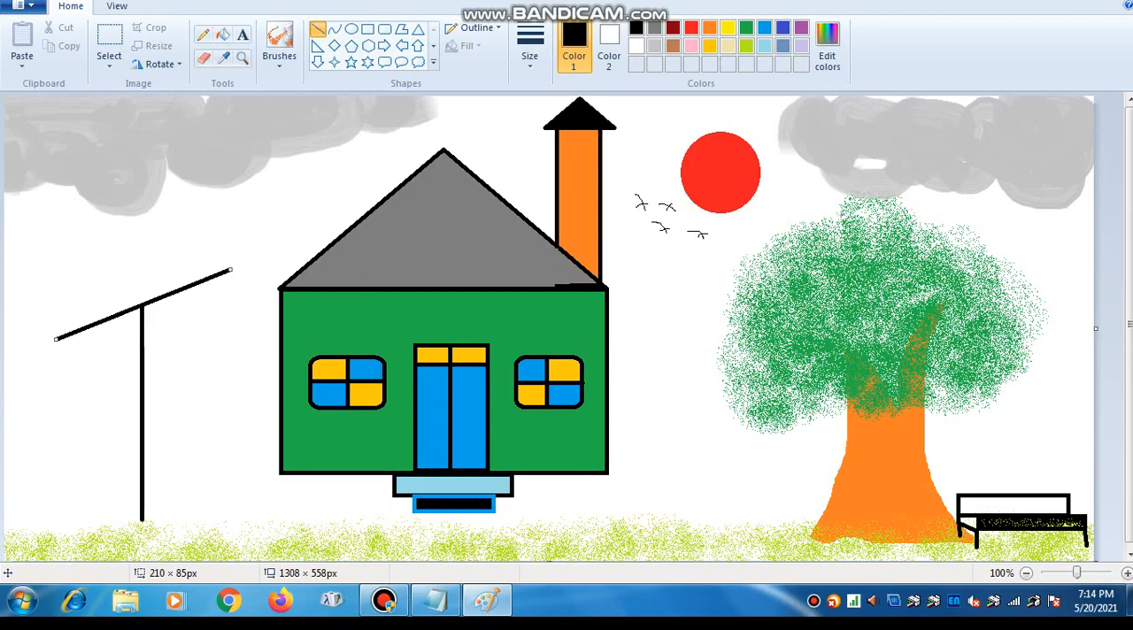
{"action": "mouse_move", "coordinate": [221, 249]}
{"action": "left_mouse_down"}
{"action": "mouse_move", "coordinate": [236, 286]}
{"action": "mouse_move", "coordinate": [204, 282]}
{"action": "mouse_move", "coordinate": [210, 297]}
{"action": "mouse_move", "coordinate": [177, 290]}
{"action": "mouse_move", "coordinate": [184, 308]}
{"action": "mouse_move", "coordinate": [154, 307]}
{"action": "mouse_move", "coordinate": [157, 316]}
{"action": "mouse_move", "coordinate": [125, 320]}
{"action": "mouse_move", "coordinate": [133, 333]}
{"action": "mouse_move", "coordinate": [106, 342]}
{"action": "mouse_move", "coordinate": [65, 342]}
{"action": "mouse_move", "coordinate": [70, 353]}
{"action": "left_mouse_up"}
{"action": "left_click", "coordinate": [202, 33]}
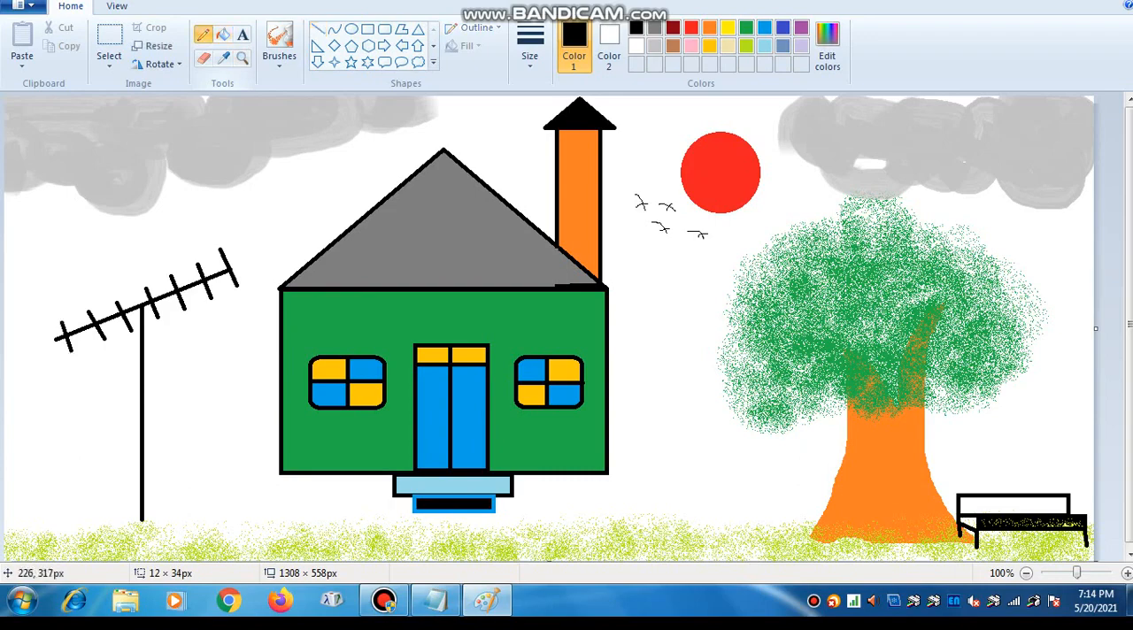
- Draw a thin black wavy wire from the antenna pole to the house wall, and paint a dark red Marker mound around the pole's base
{"action": "left_click_drag", "start_coordinate": [137, 330], "coordinate": [182, 366]}
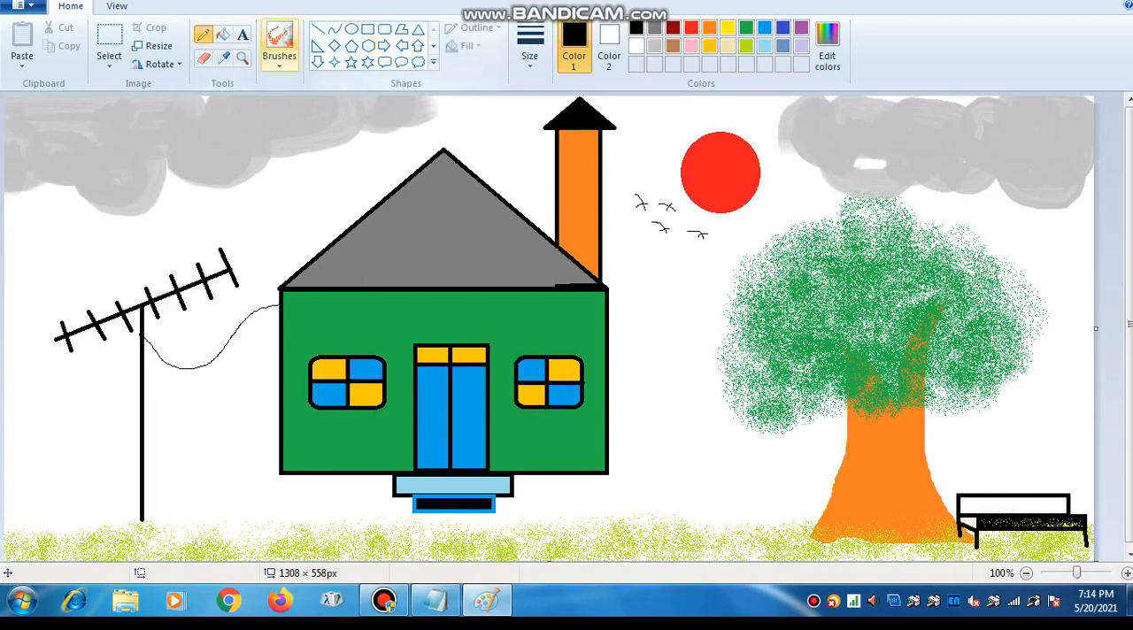
{"action": "left_click", "coordinate": [279, 53]}
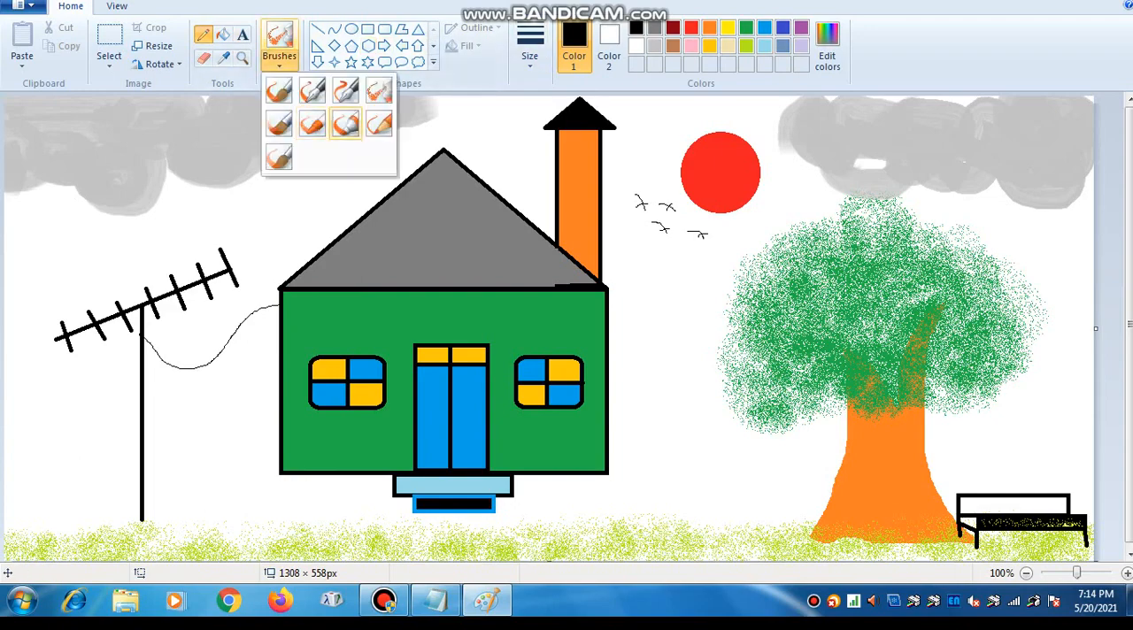
{"action": "left_click", "coordinate": [346, 123]}
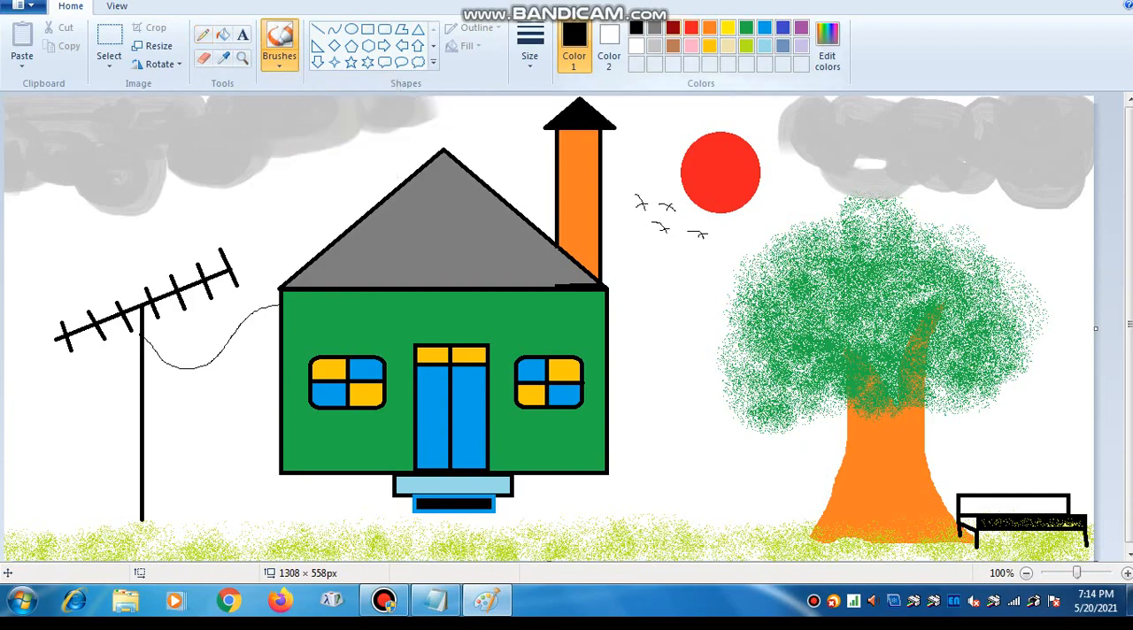
{"action": "left_click", "coordinate": [673, 27]}
{"action": "mouse_move", "coordinate": [134, 528]}
{"action": "left_mouse_down"}
{"action": "mouse_move", "coordinate": [171, 529]}
{"action": "mouse_move", "coordinate": [118, 528]}
{"action": "mouse_move", "coordinate": [173, 532]}
{"action": "mouse_move", "coordinate": [162, 539]}
{"action": "left_mouse_up"}
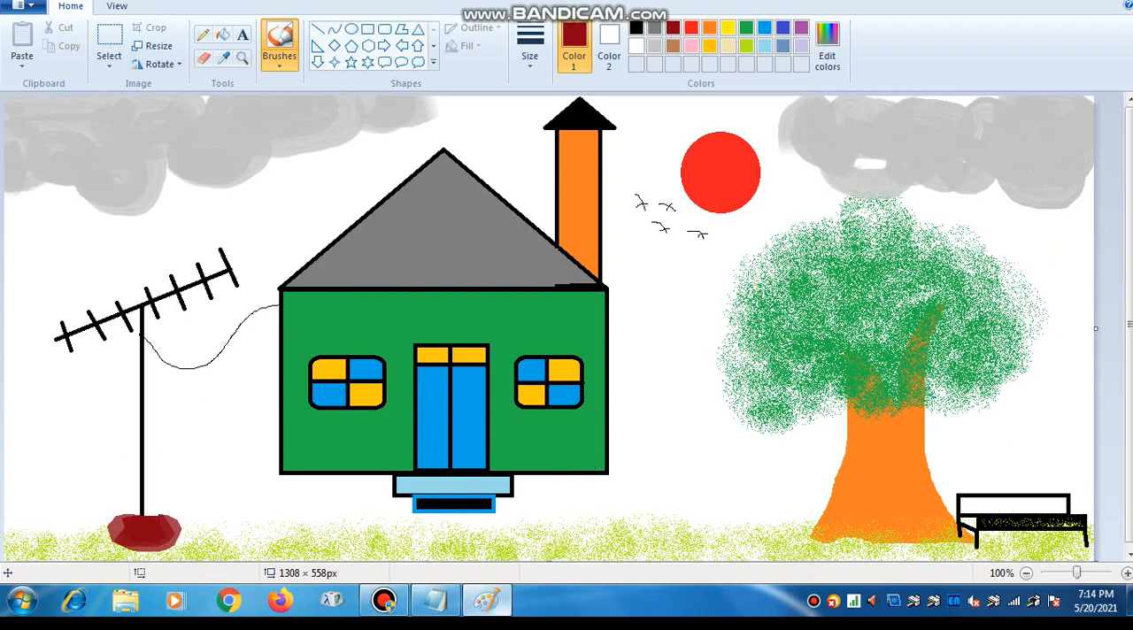
- Switch to Notepad, replace the note with "CTRL + S", and minimise its window to return to the drawing
{"action": "left_click", "coordinate": [435, 601]}
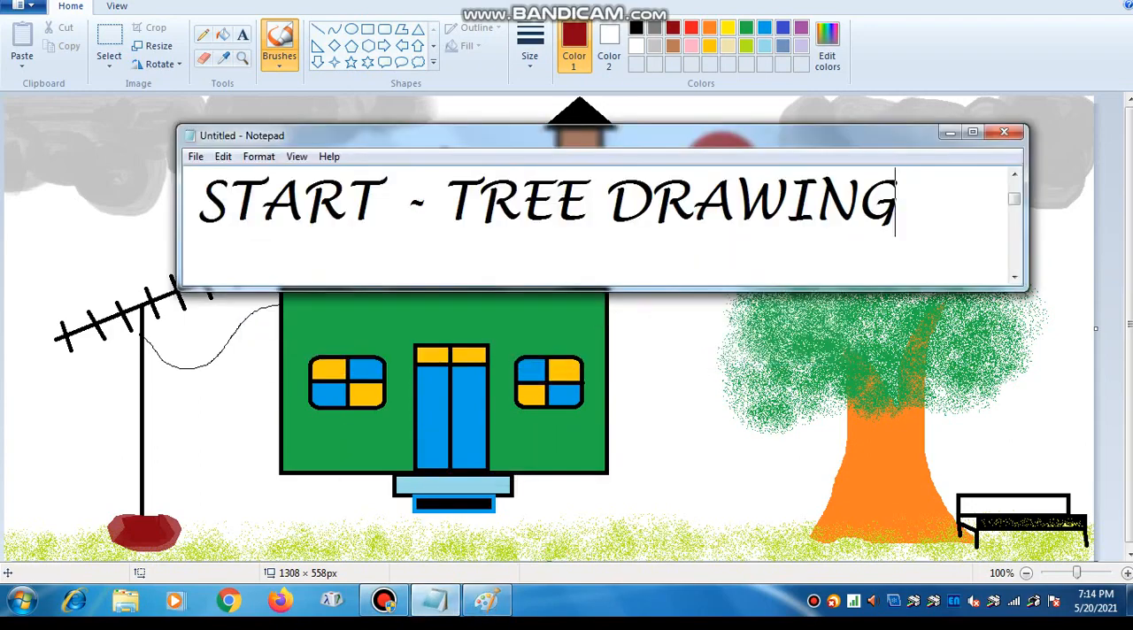
{"action": "key", "text": "ctrl+a"}
{"action": "key", "text": "BackSpace"}
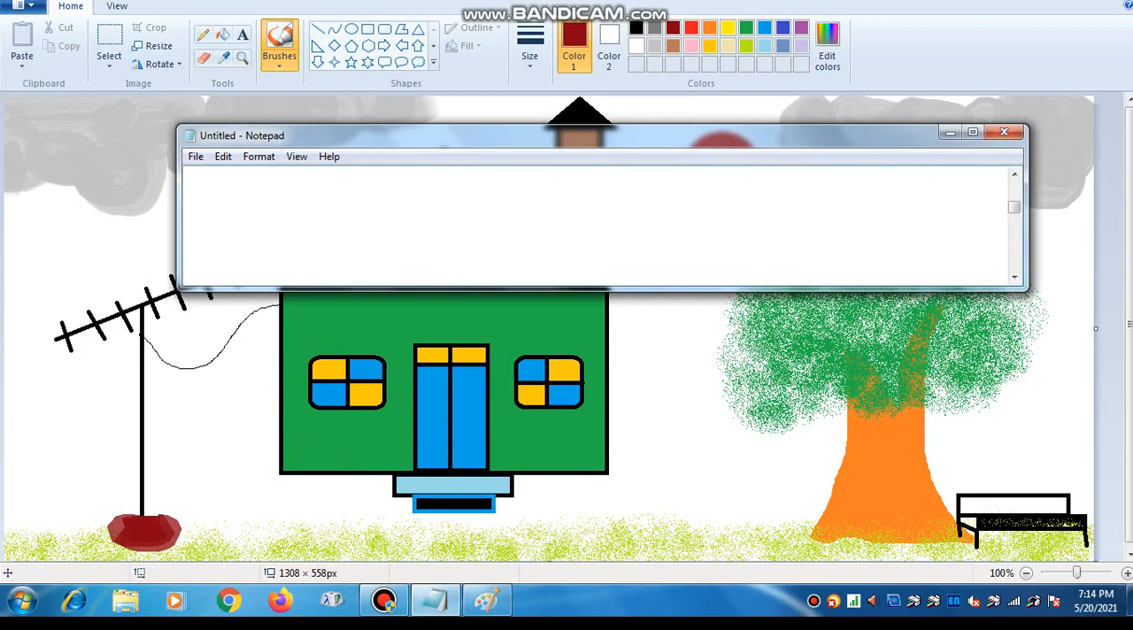
{"action": "type", "text": "CTRL"}
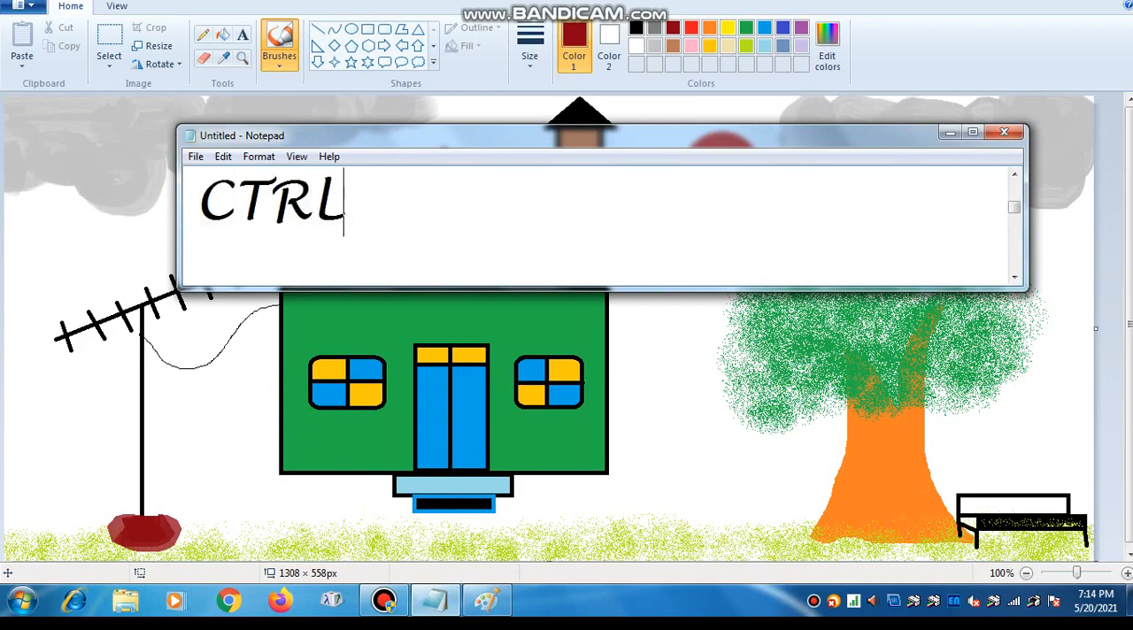
{"action": "type", "text": " + S"}
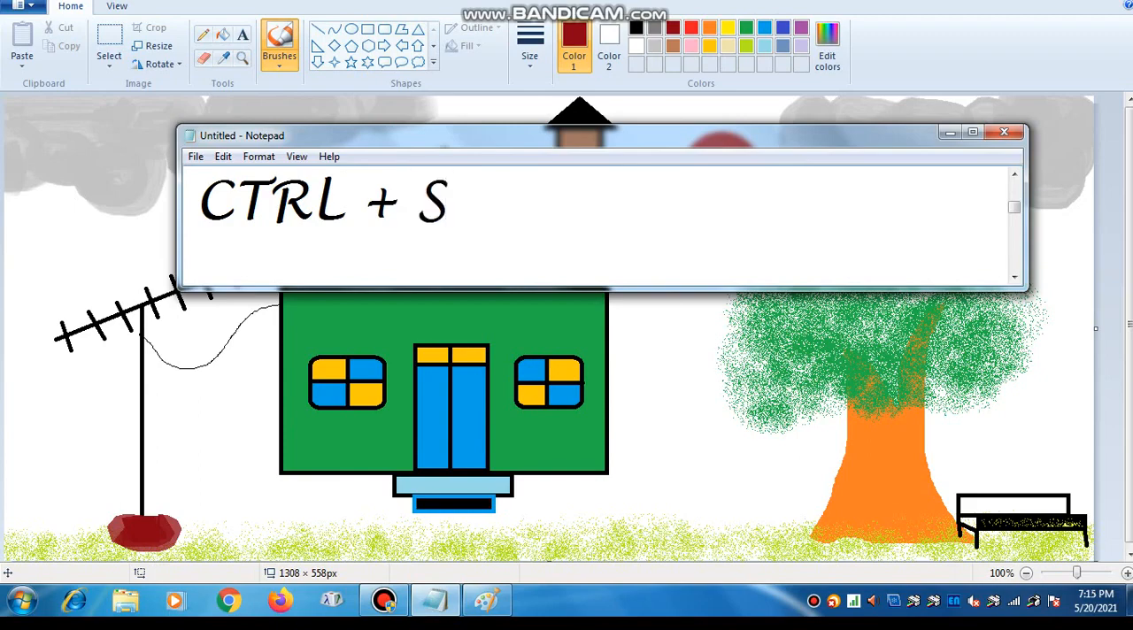
{"action": "left_click", "coordinate": [951, 133]}
- Save the drawing to the Desktop as a JPEG file named DRAW
{"action": "key", "text": "ctrl+s"}
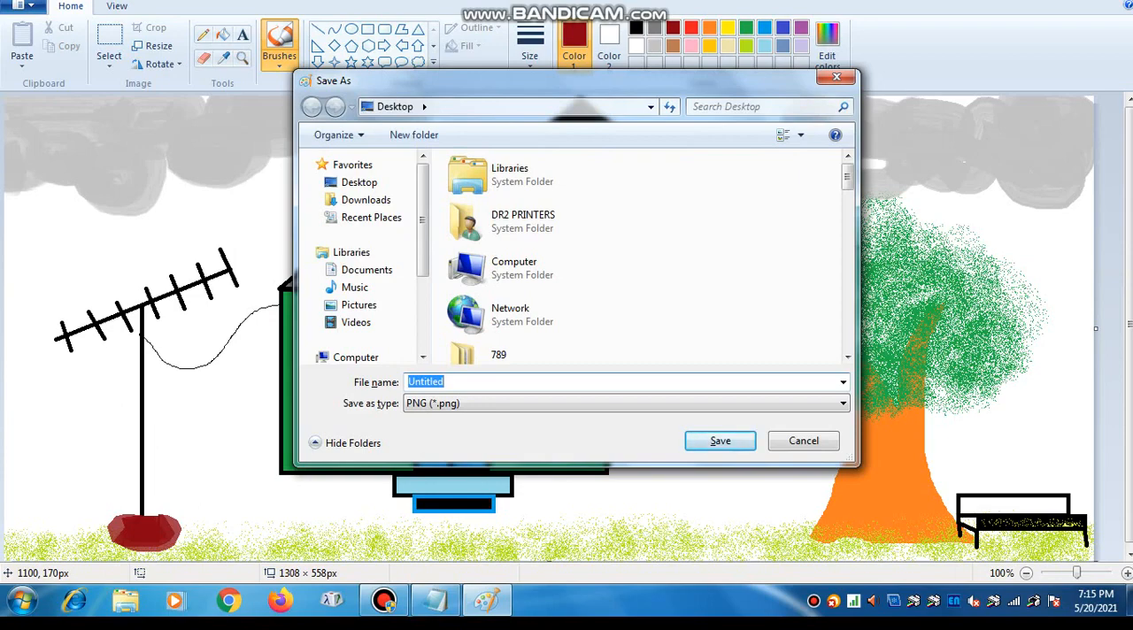
{"action": "left_click", "coordinate": [434, 602]}
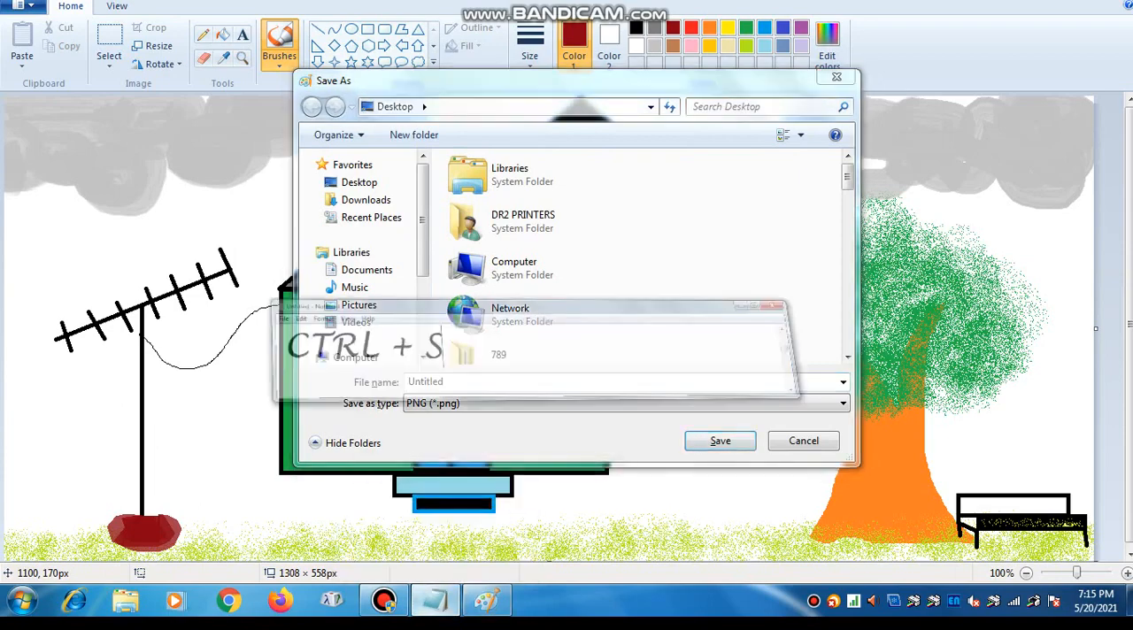
{"action": "left_click", "coordinate": [434, 602]}
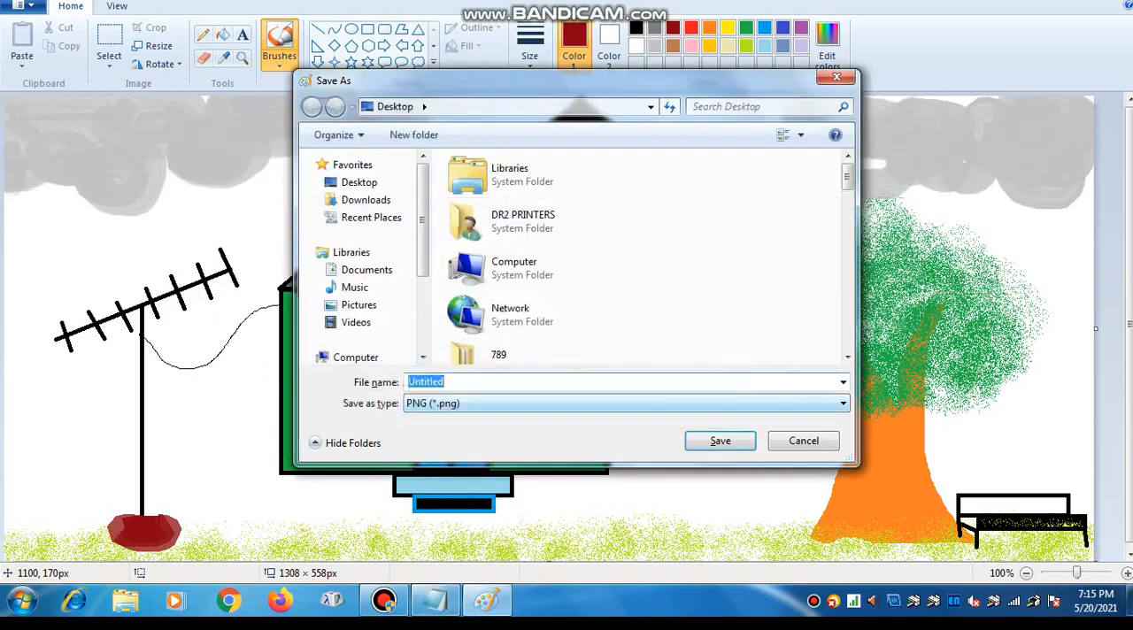
{"action": "left_click", "coordinate": [619, 403]}
{"action": "key", "text": "Return"}
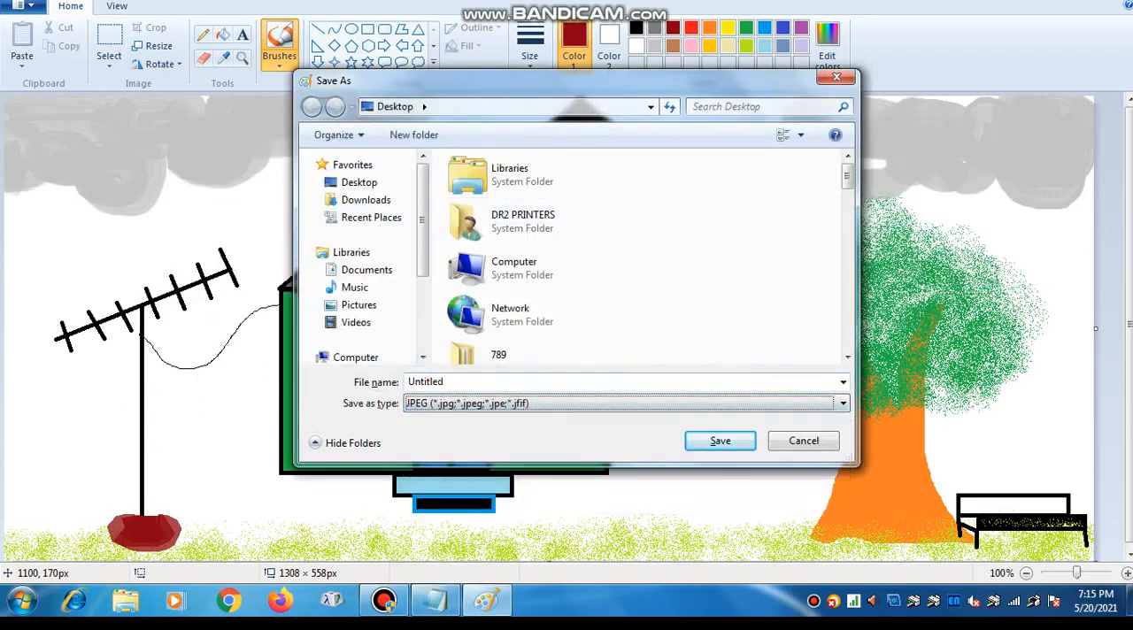
{"action": "type", "text": "DRW"}
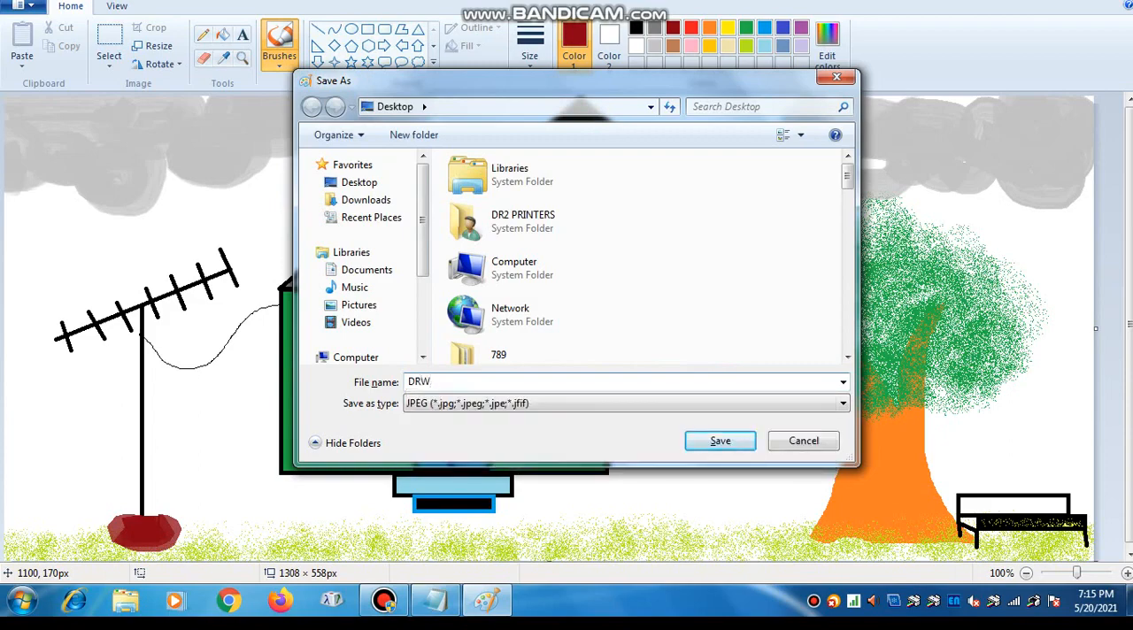
{"action": "key", "text": "BackSpace"}
{"action": "type", "text": "AWING"}
{"action": "key", "text": "Return"}
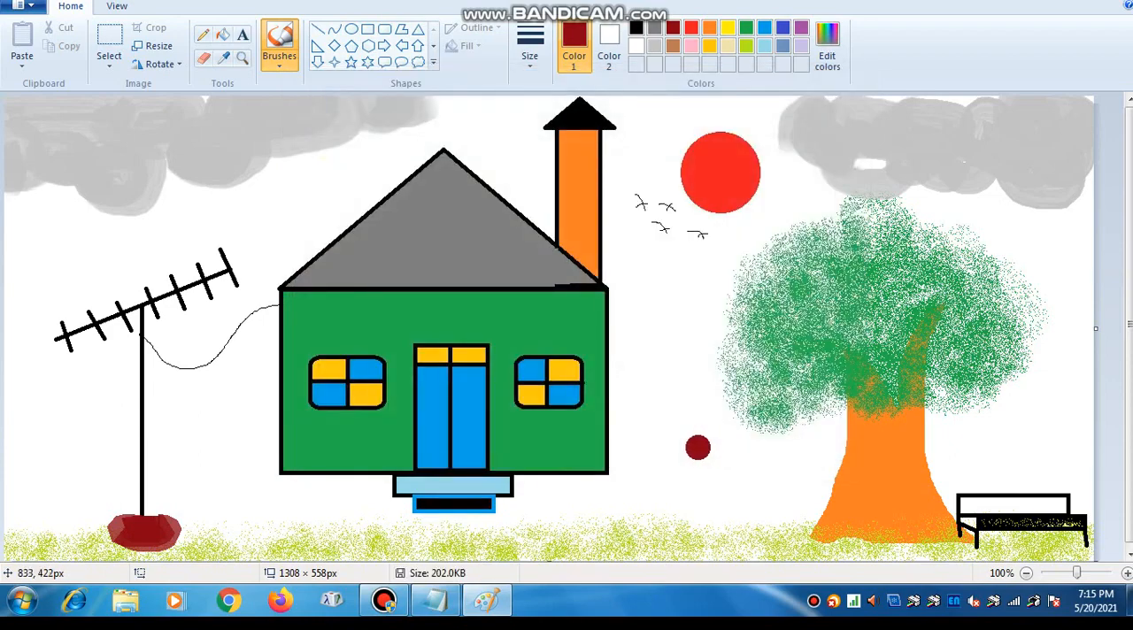
- Switch to Notepad, replace the note with "ALT +F4 = Close Window", and return to the drawing
{"action": "left_click", "coordinate": [434, 601]}
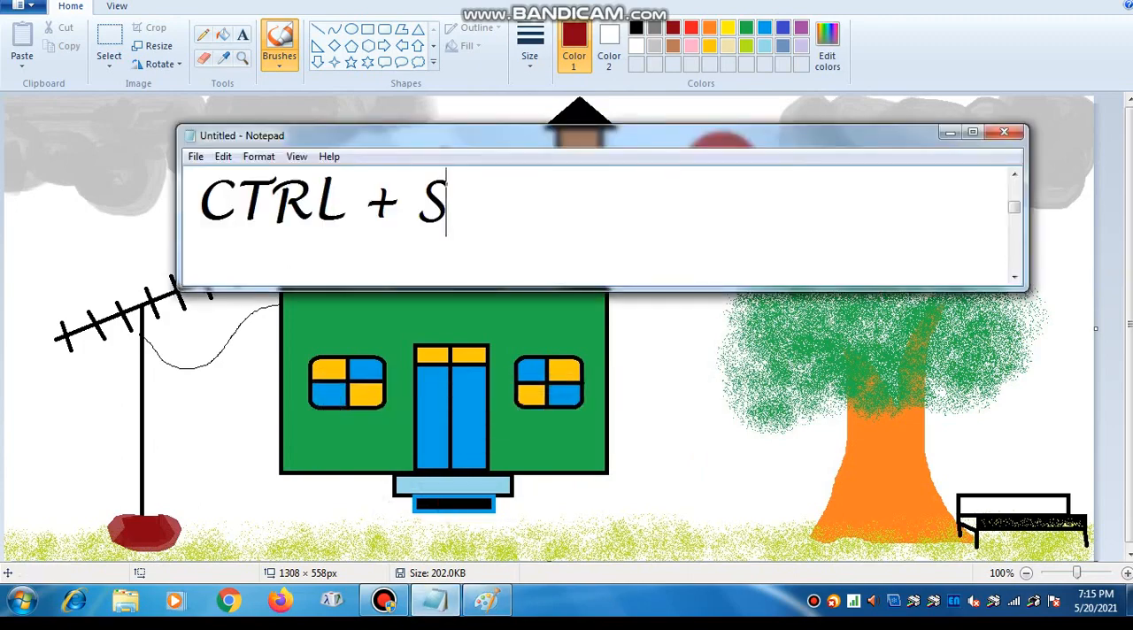
{"action": "key", "text": "ctrl+a"}
{"action": "key", "text": "BackSpace"}
{"action": "type", "text": "A"}
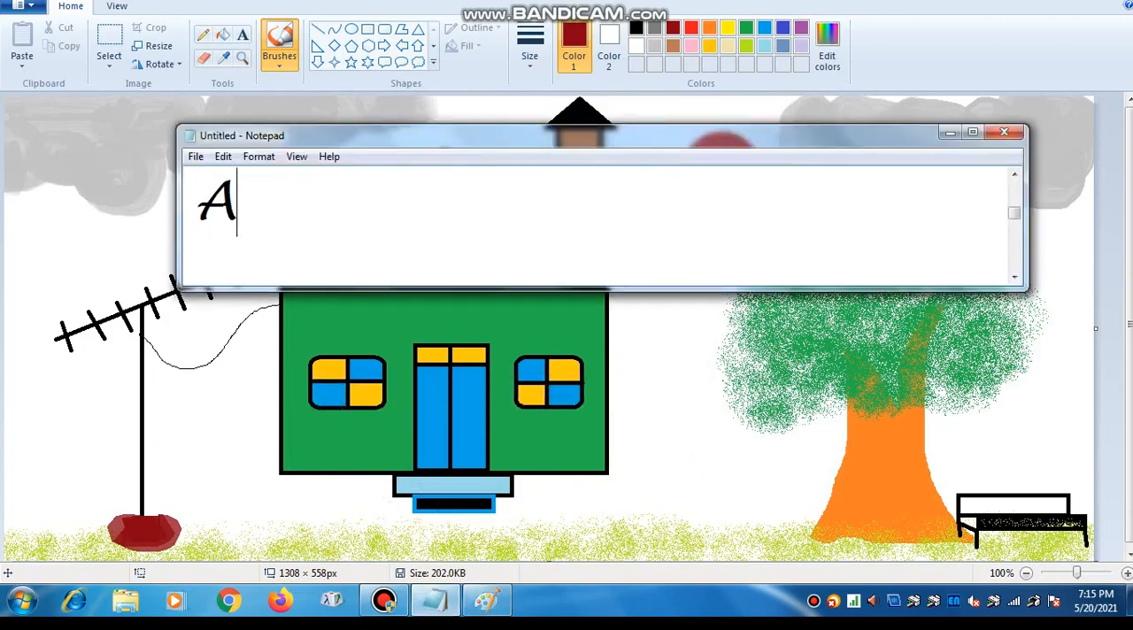
{"action": "type", "text": "LT +"}
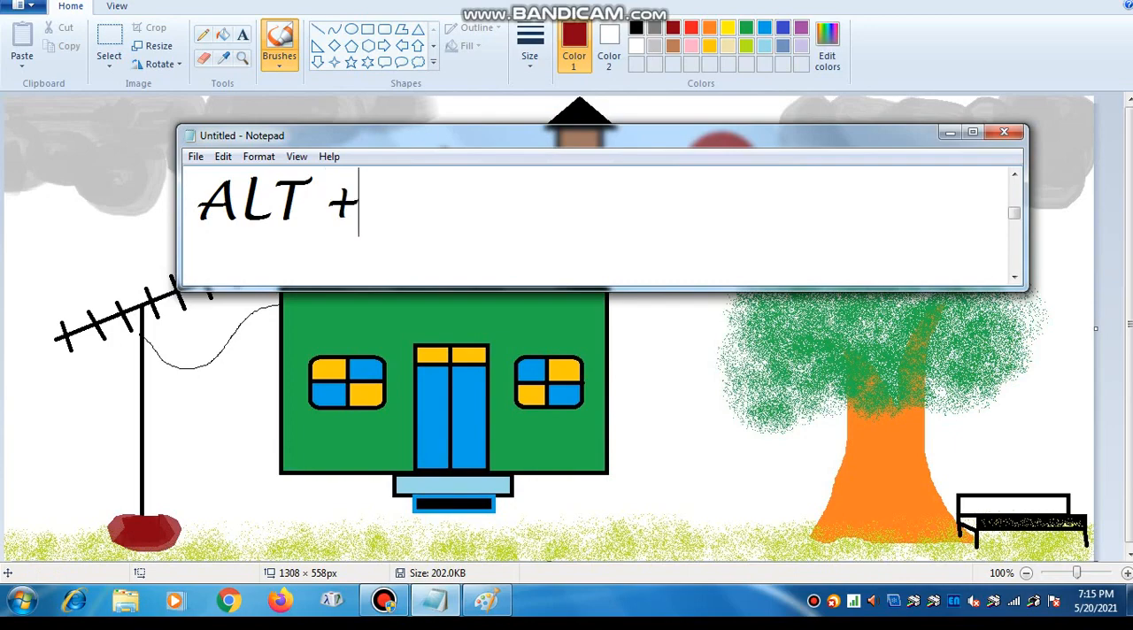
{"action": "type", "text": "F$"}
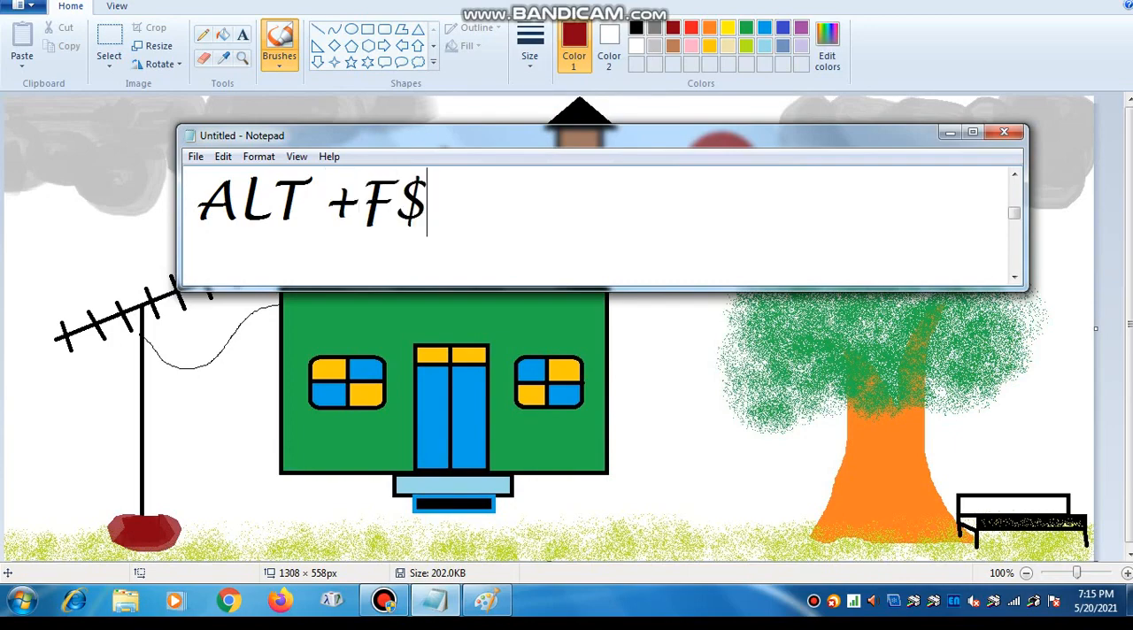
{"action": "key", "text": "BackSpace"}
{"action": "type", "text": "4 "}
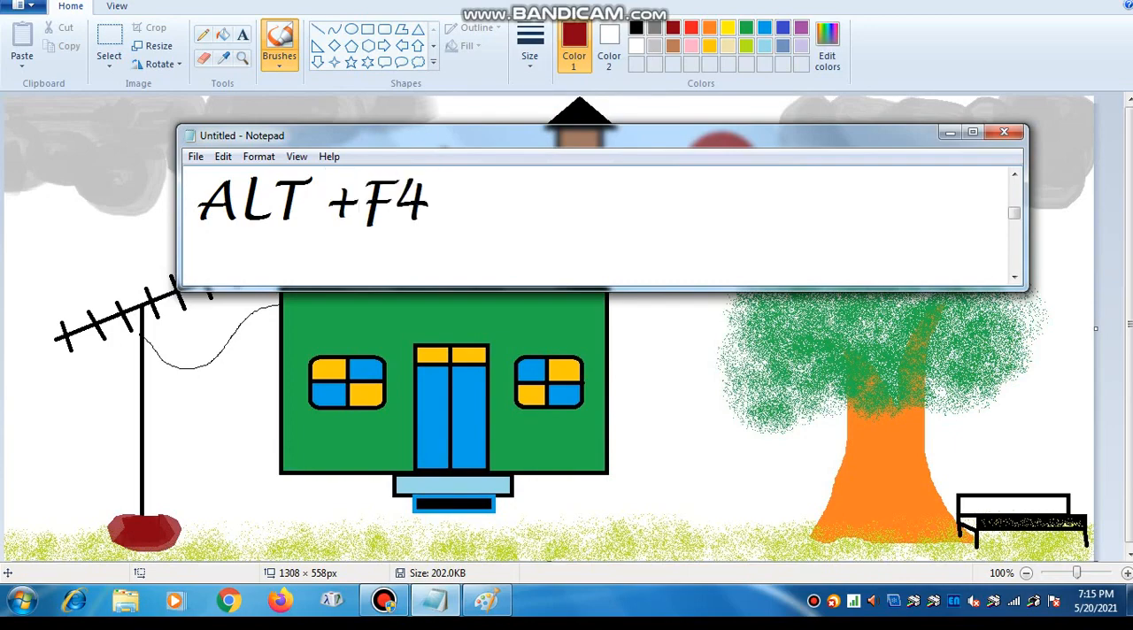
{"action": "type", "text": "= Close"}
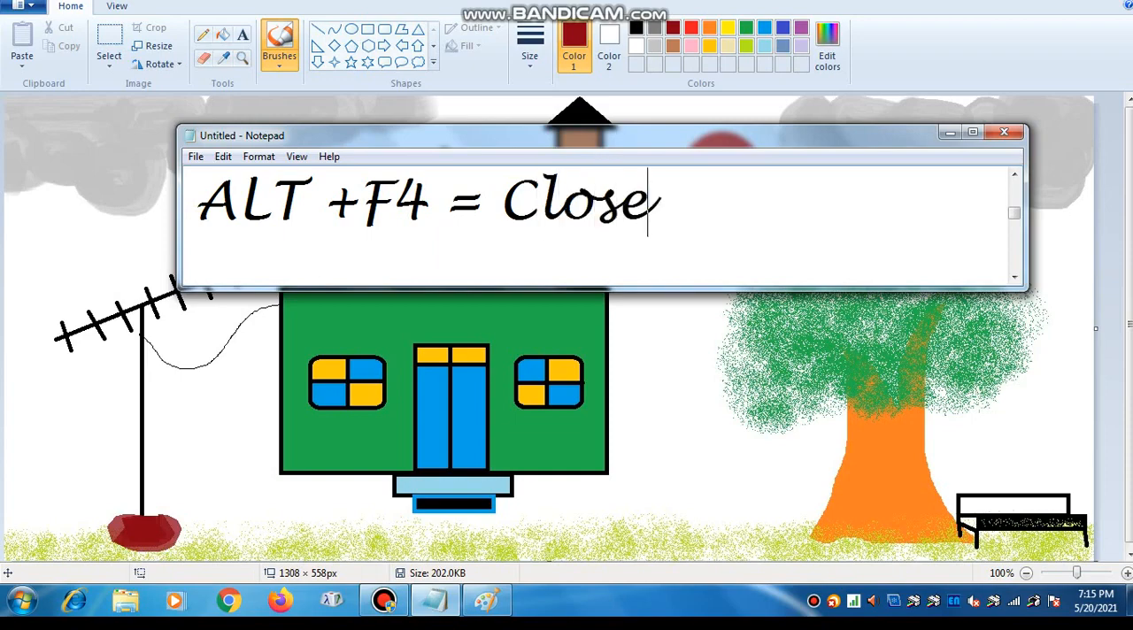
{"action": "type", "text": " Windo"}
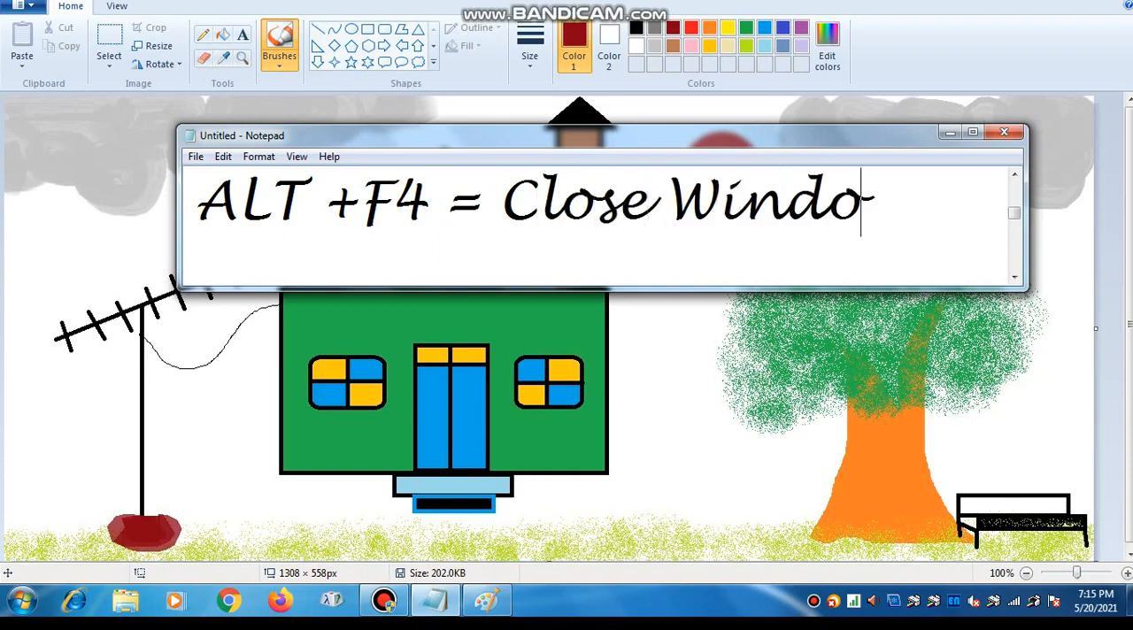
{"action": "type", "text": "w"}
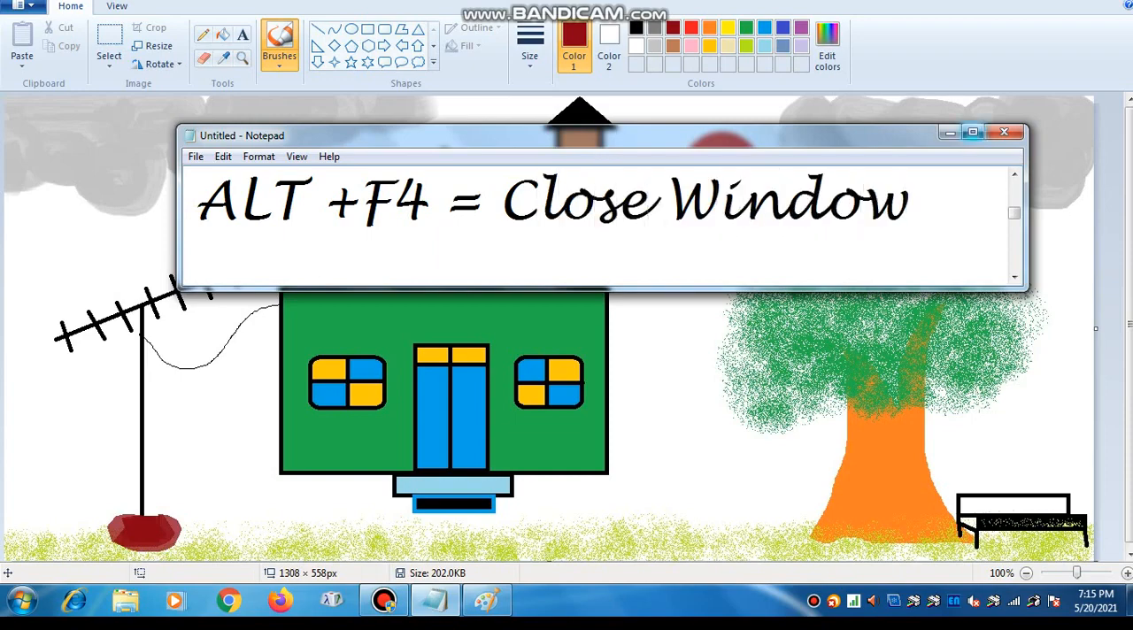
{"action": "key", "text": "alt+F4"}
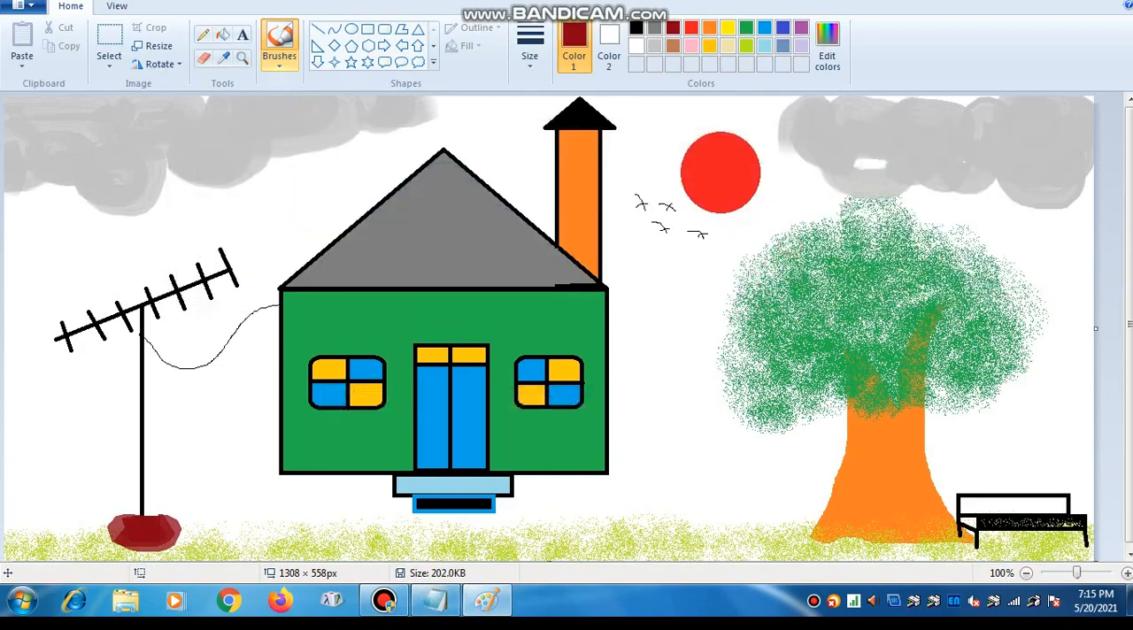